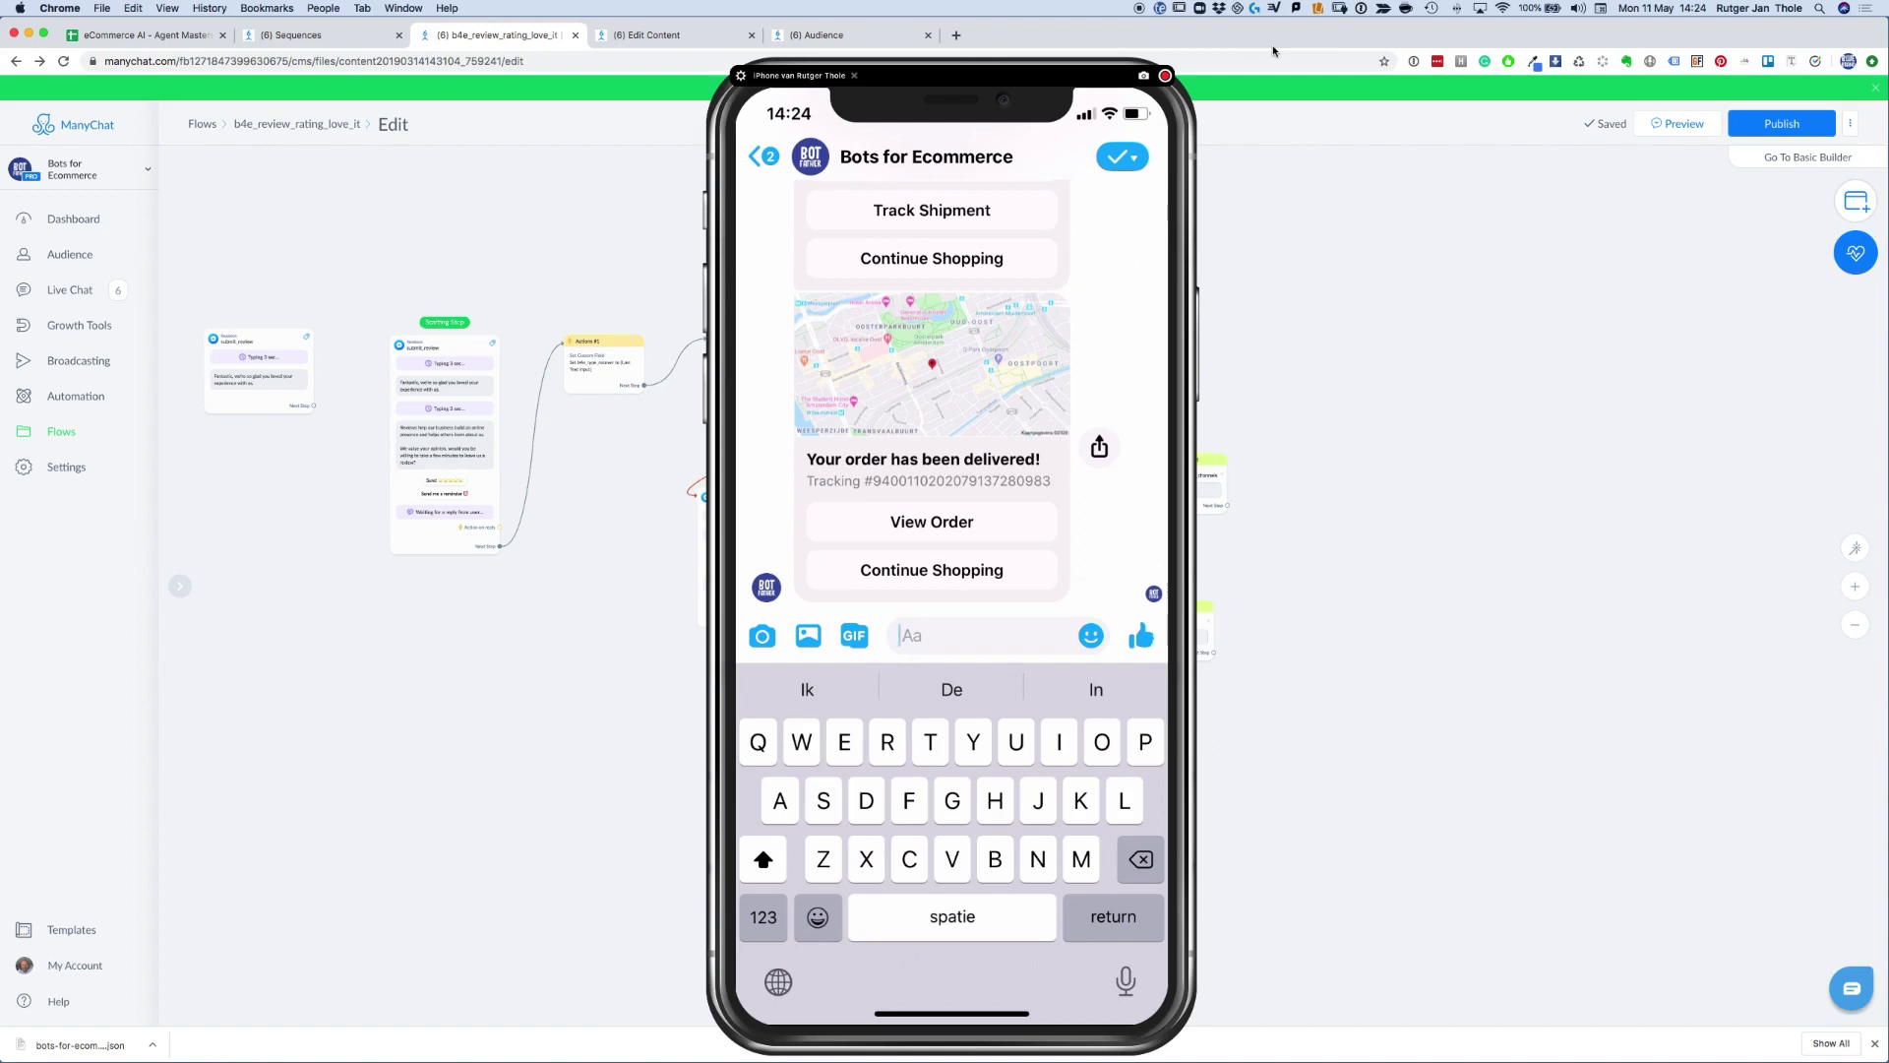
Send 'Got and love it' to the bot in Messenger.
text(Got)
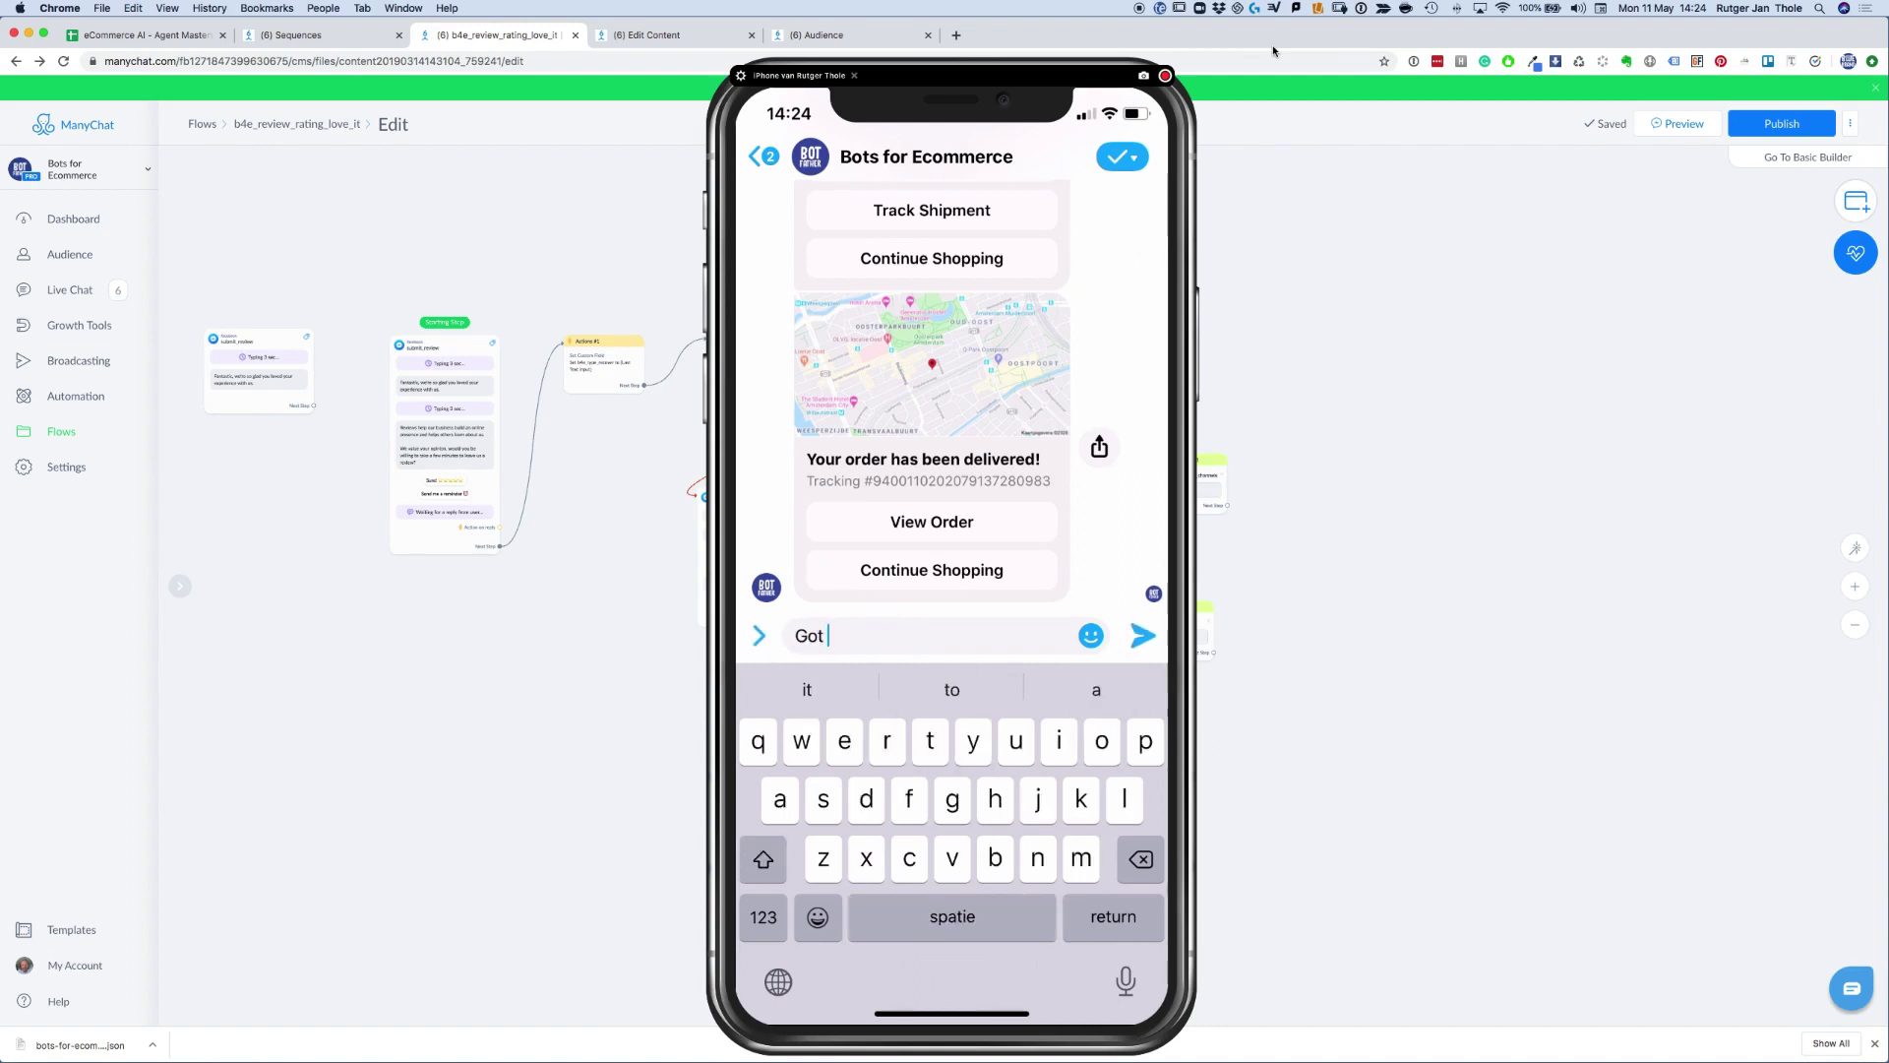
text( and love i)
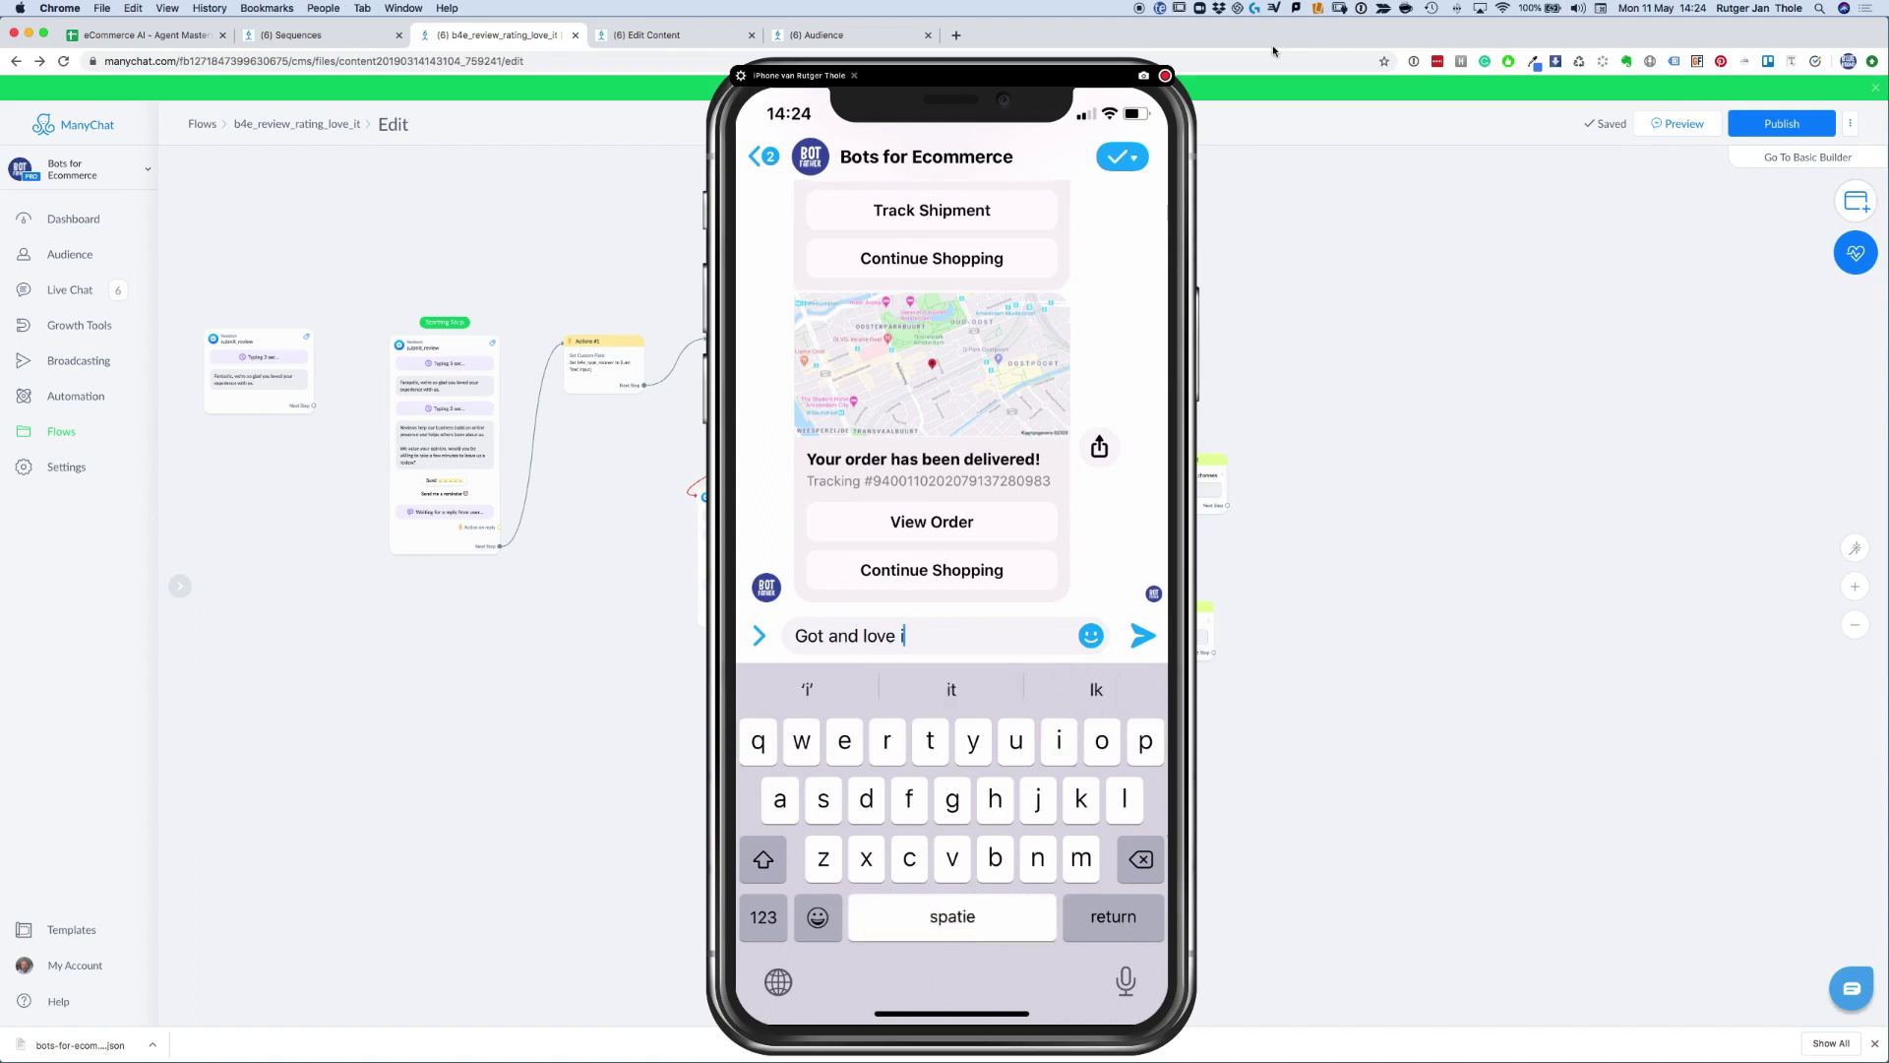
text(t)
key(Return)
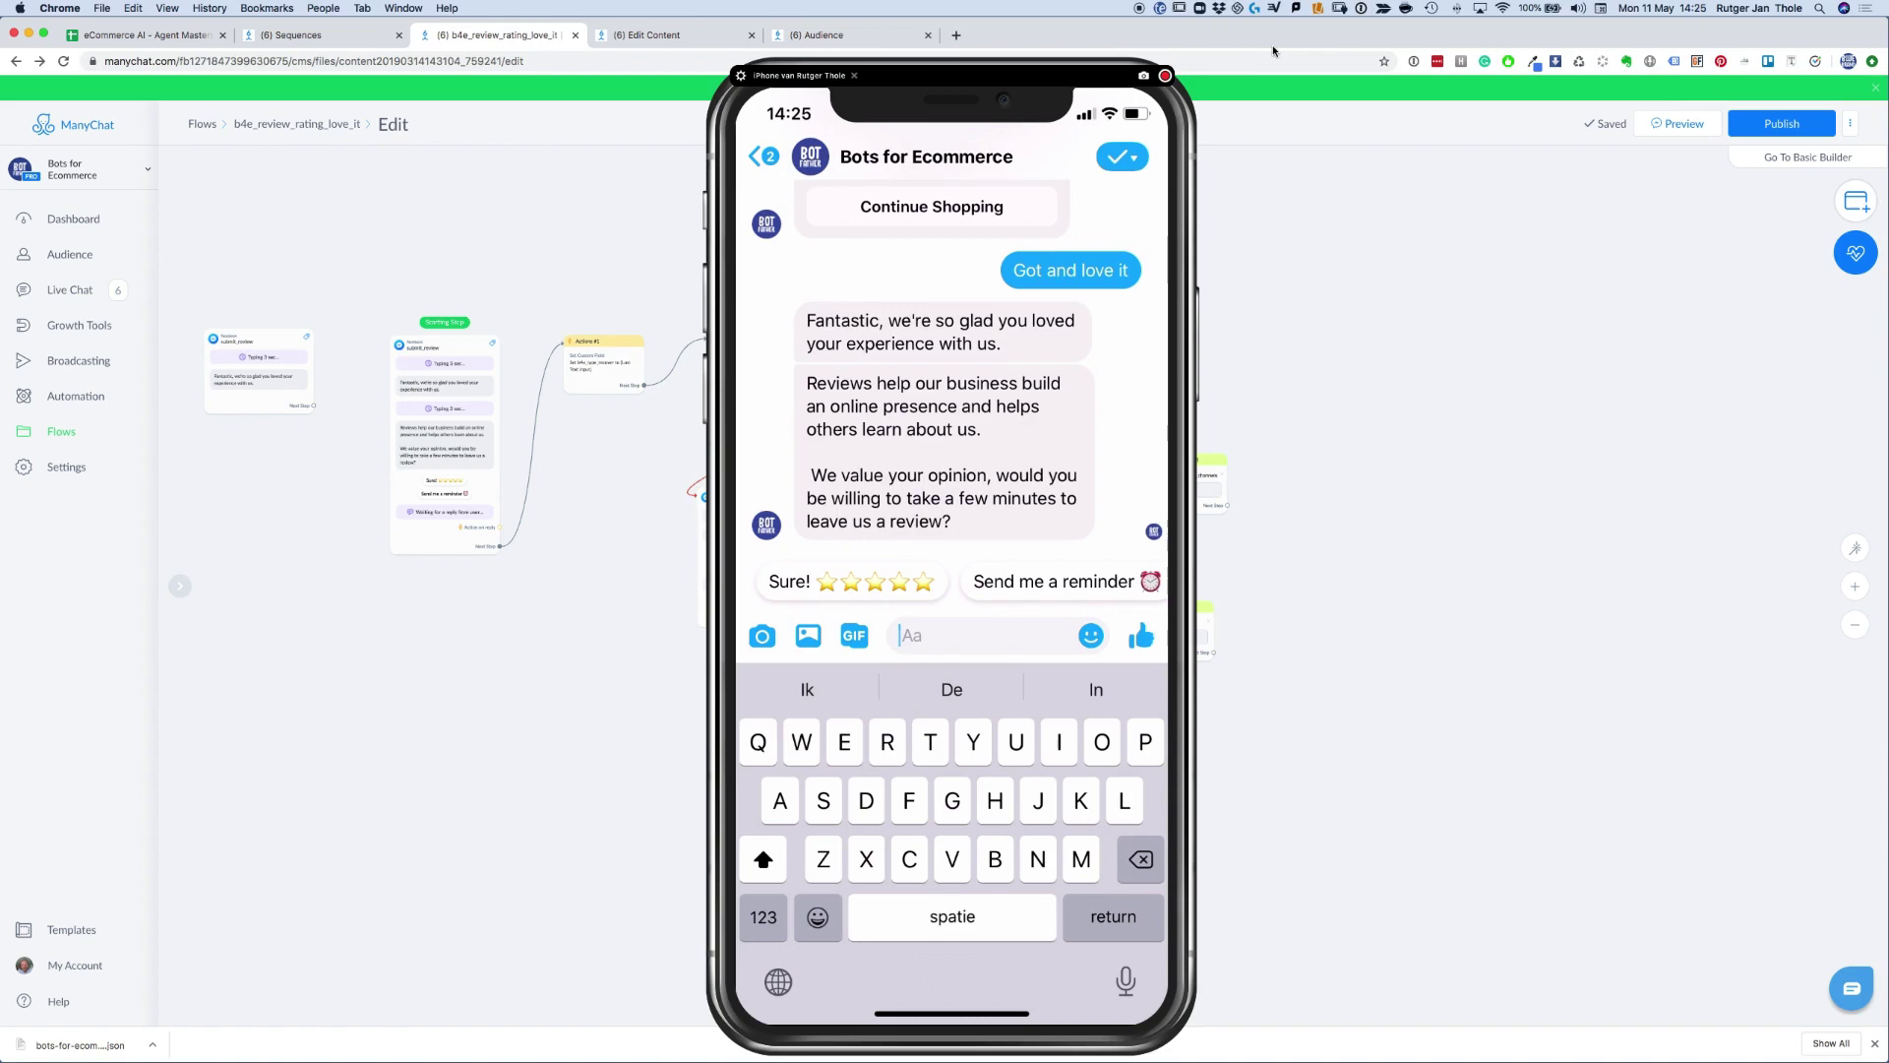
Answer the review request with 'Yoyoyoyo', then reply 'Yes' after the retry prompt.
text(Yoyoyoyo)
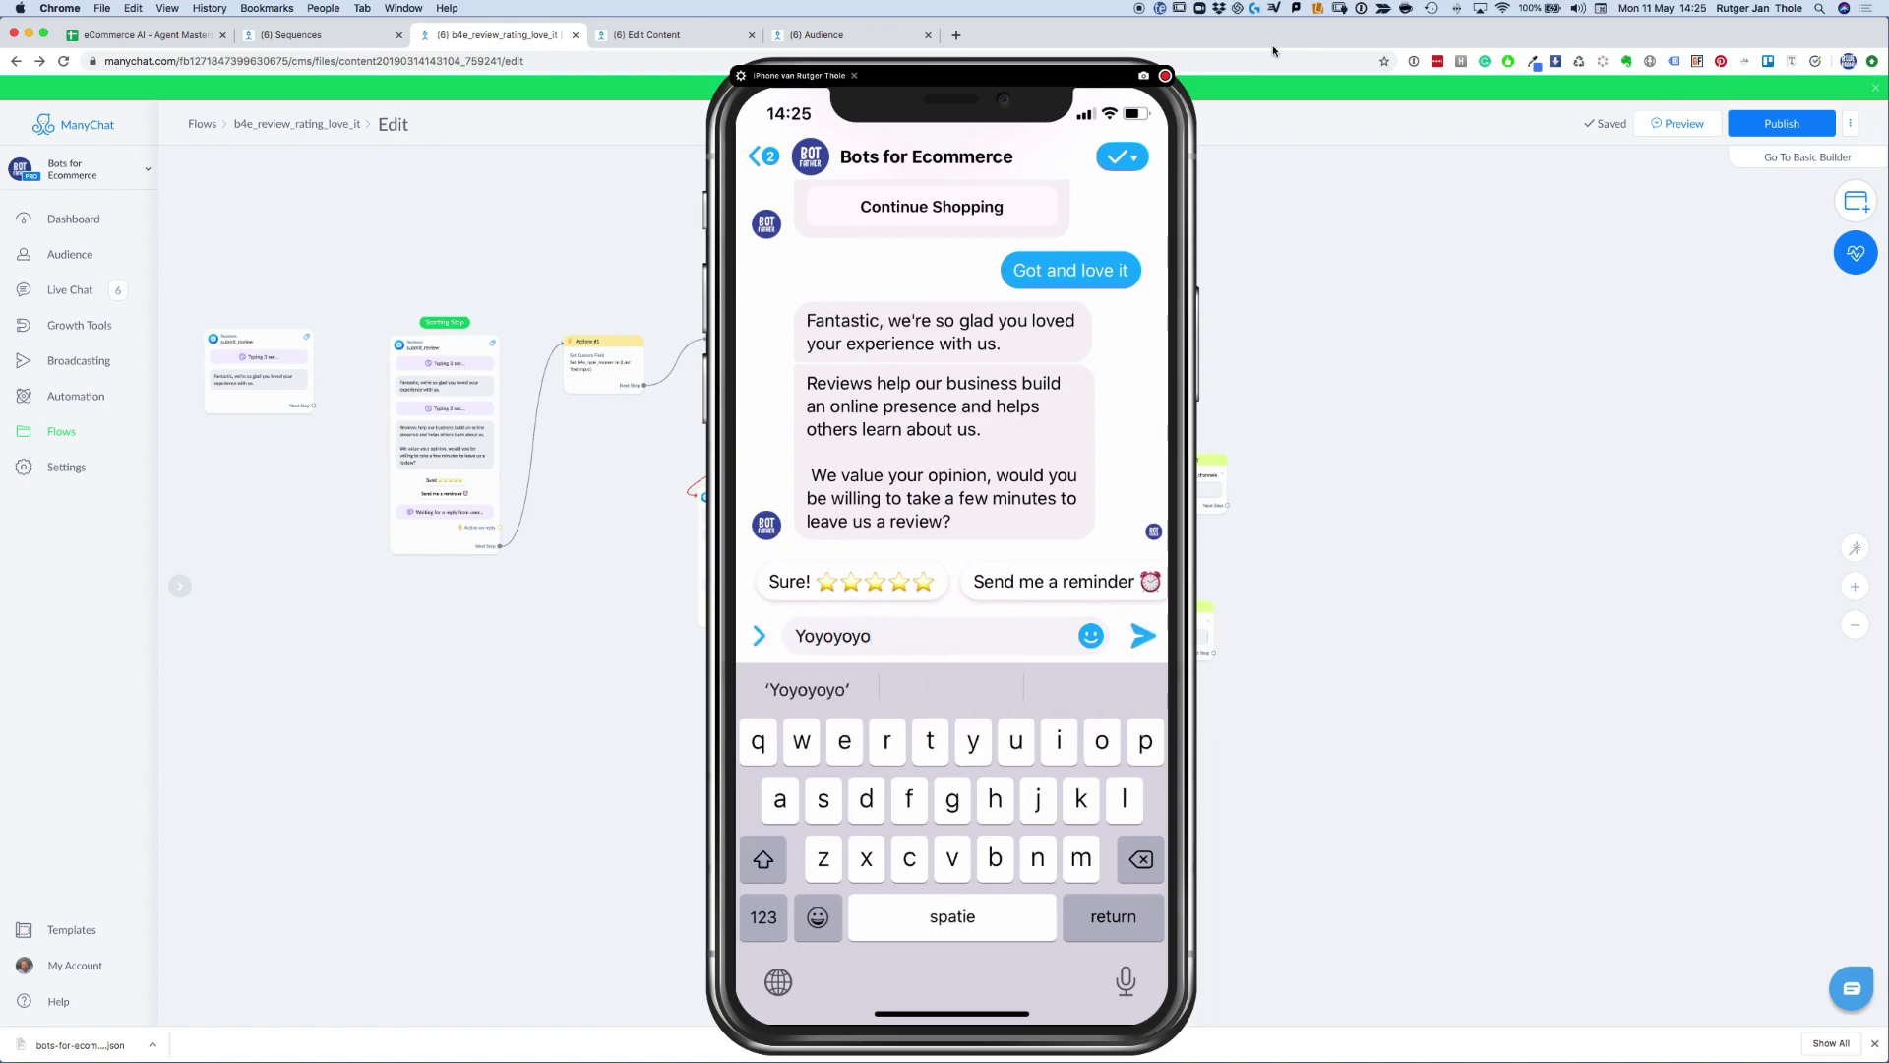
key(Return)
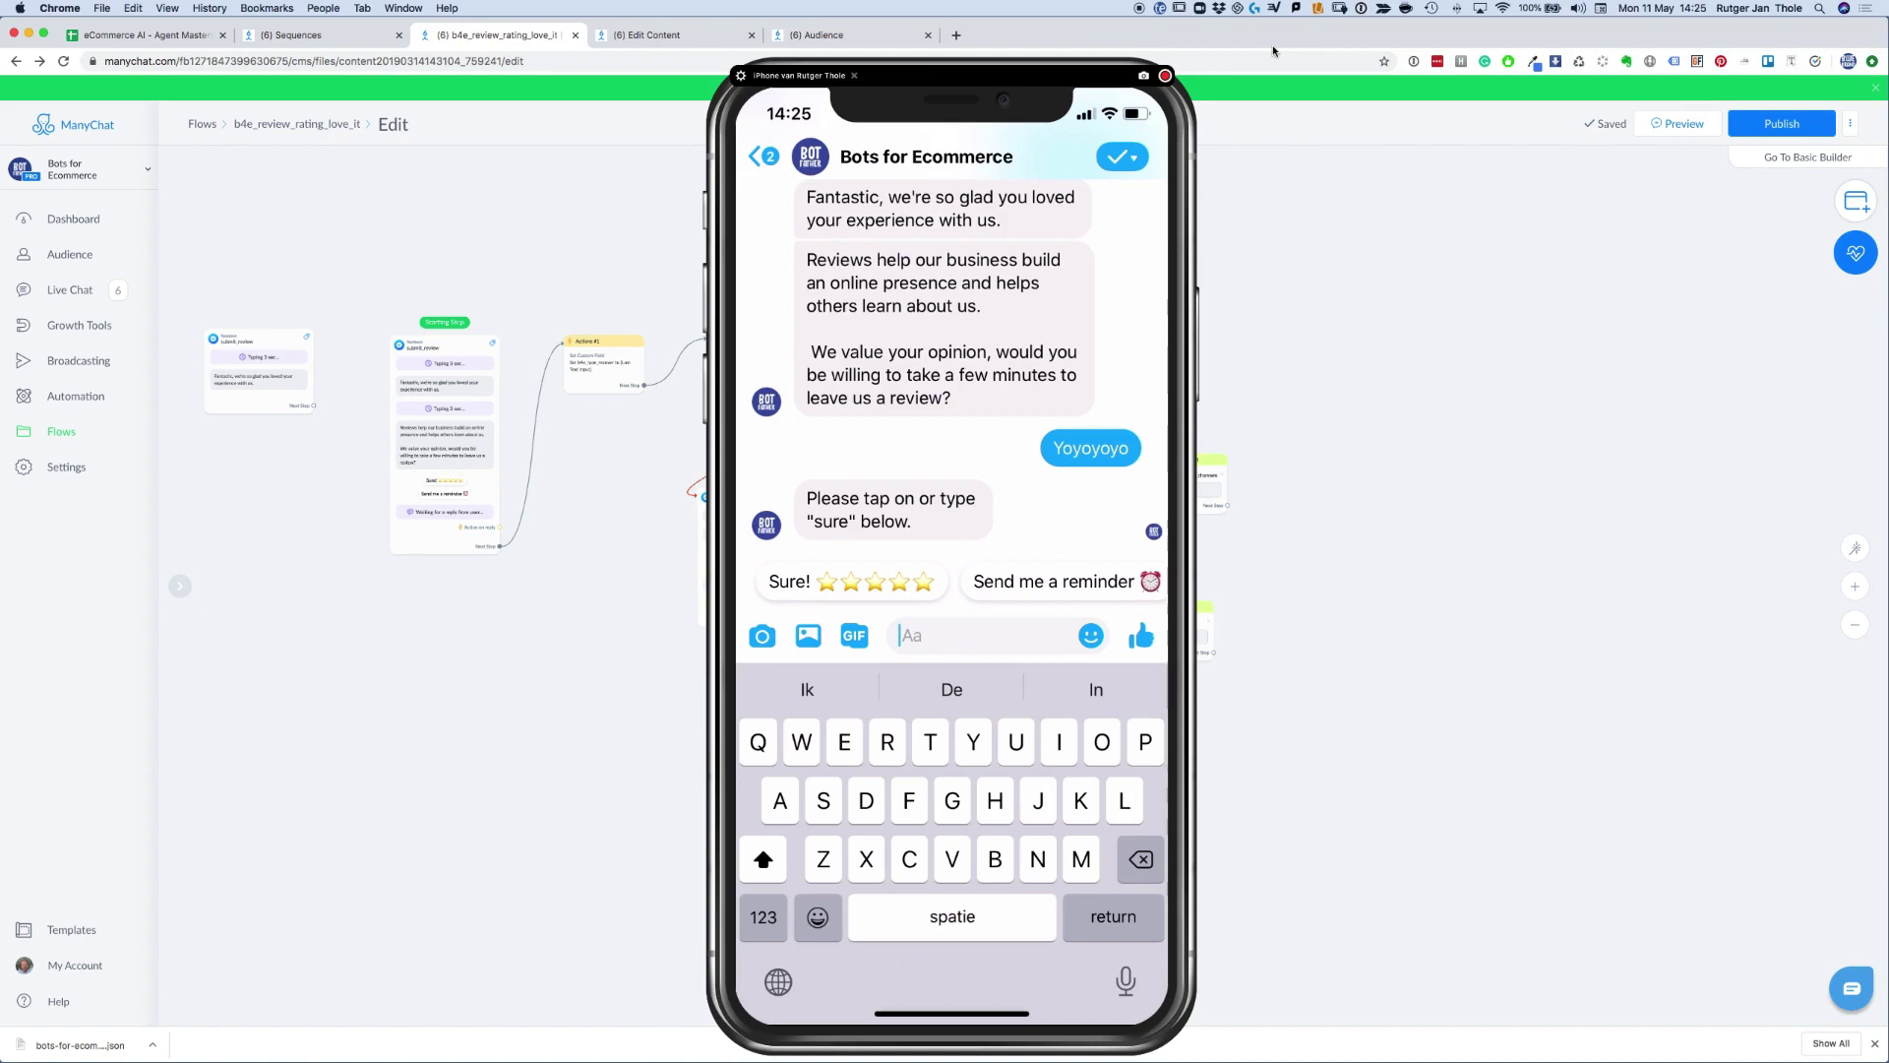
text(Yes)
key(Return)
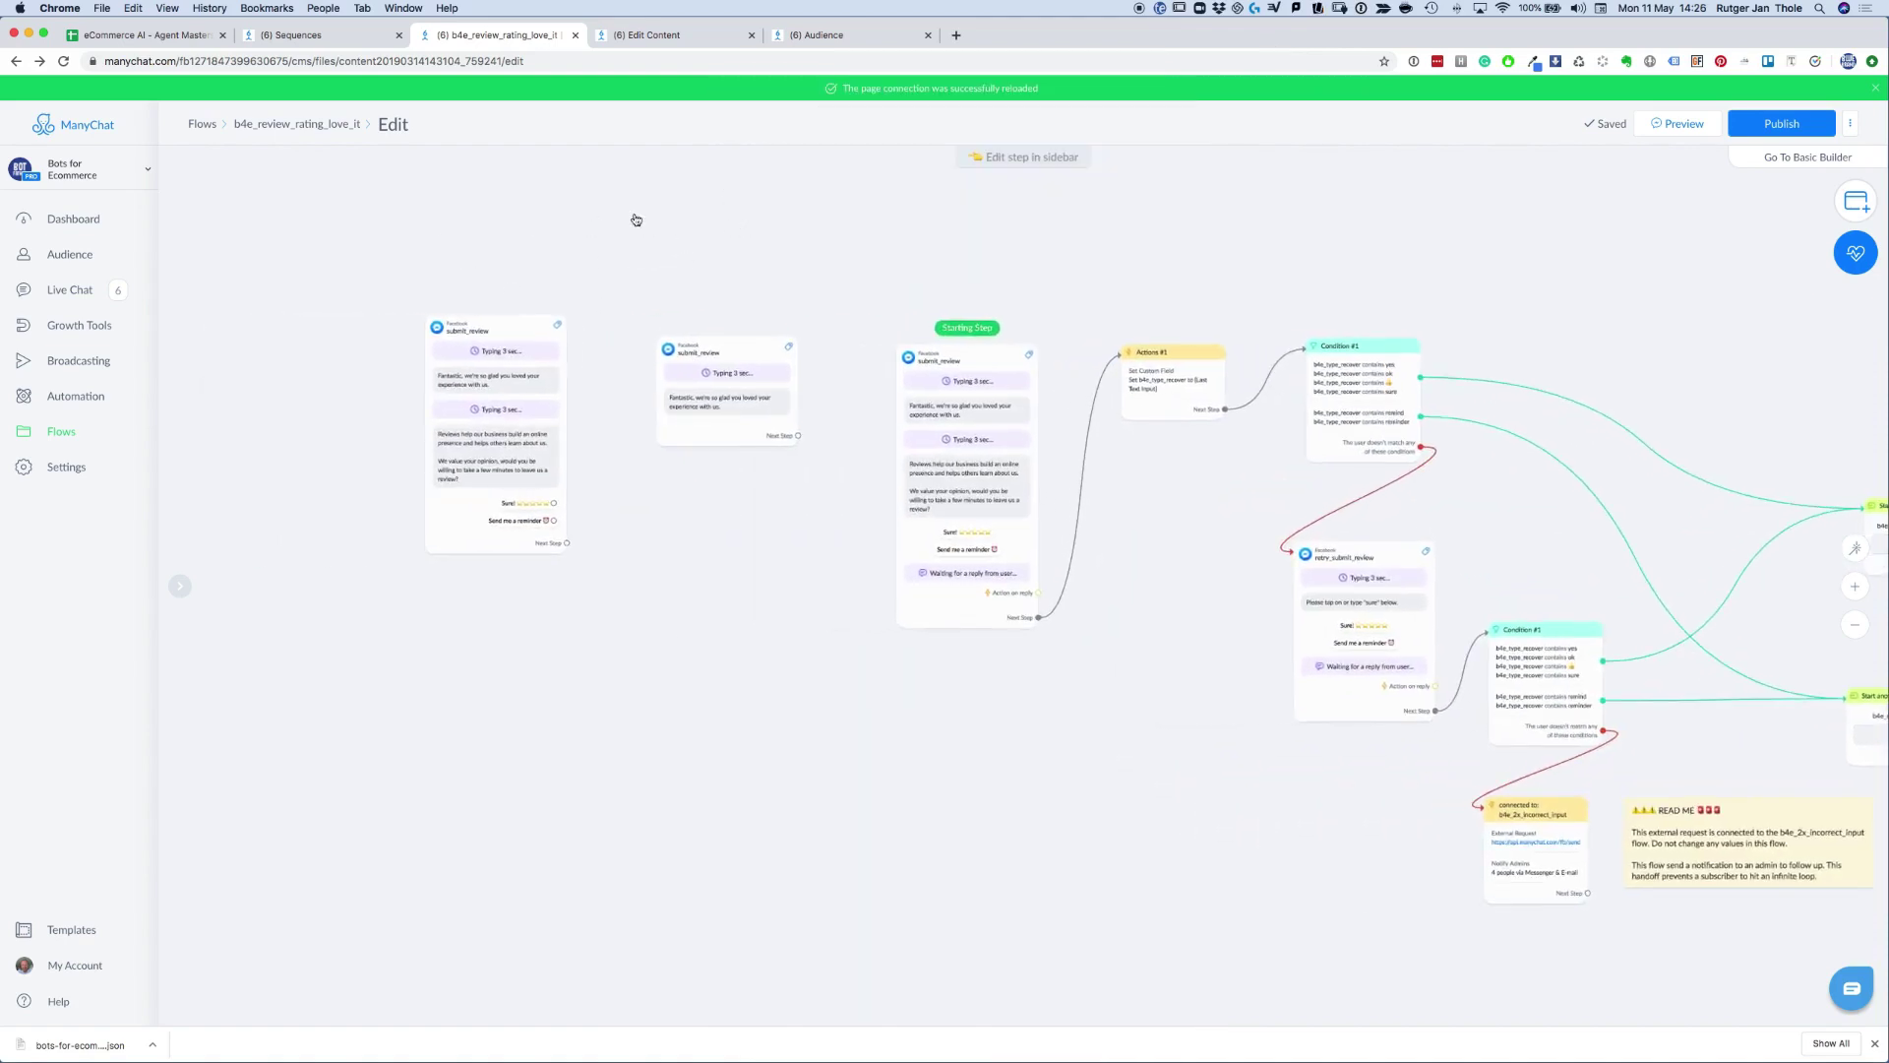
Inspect the submit_review message text, then pan to Condition #1 and retry_submit_review.
scroll(320, 309, up, 5)
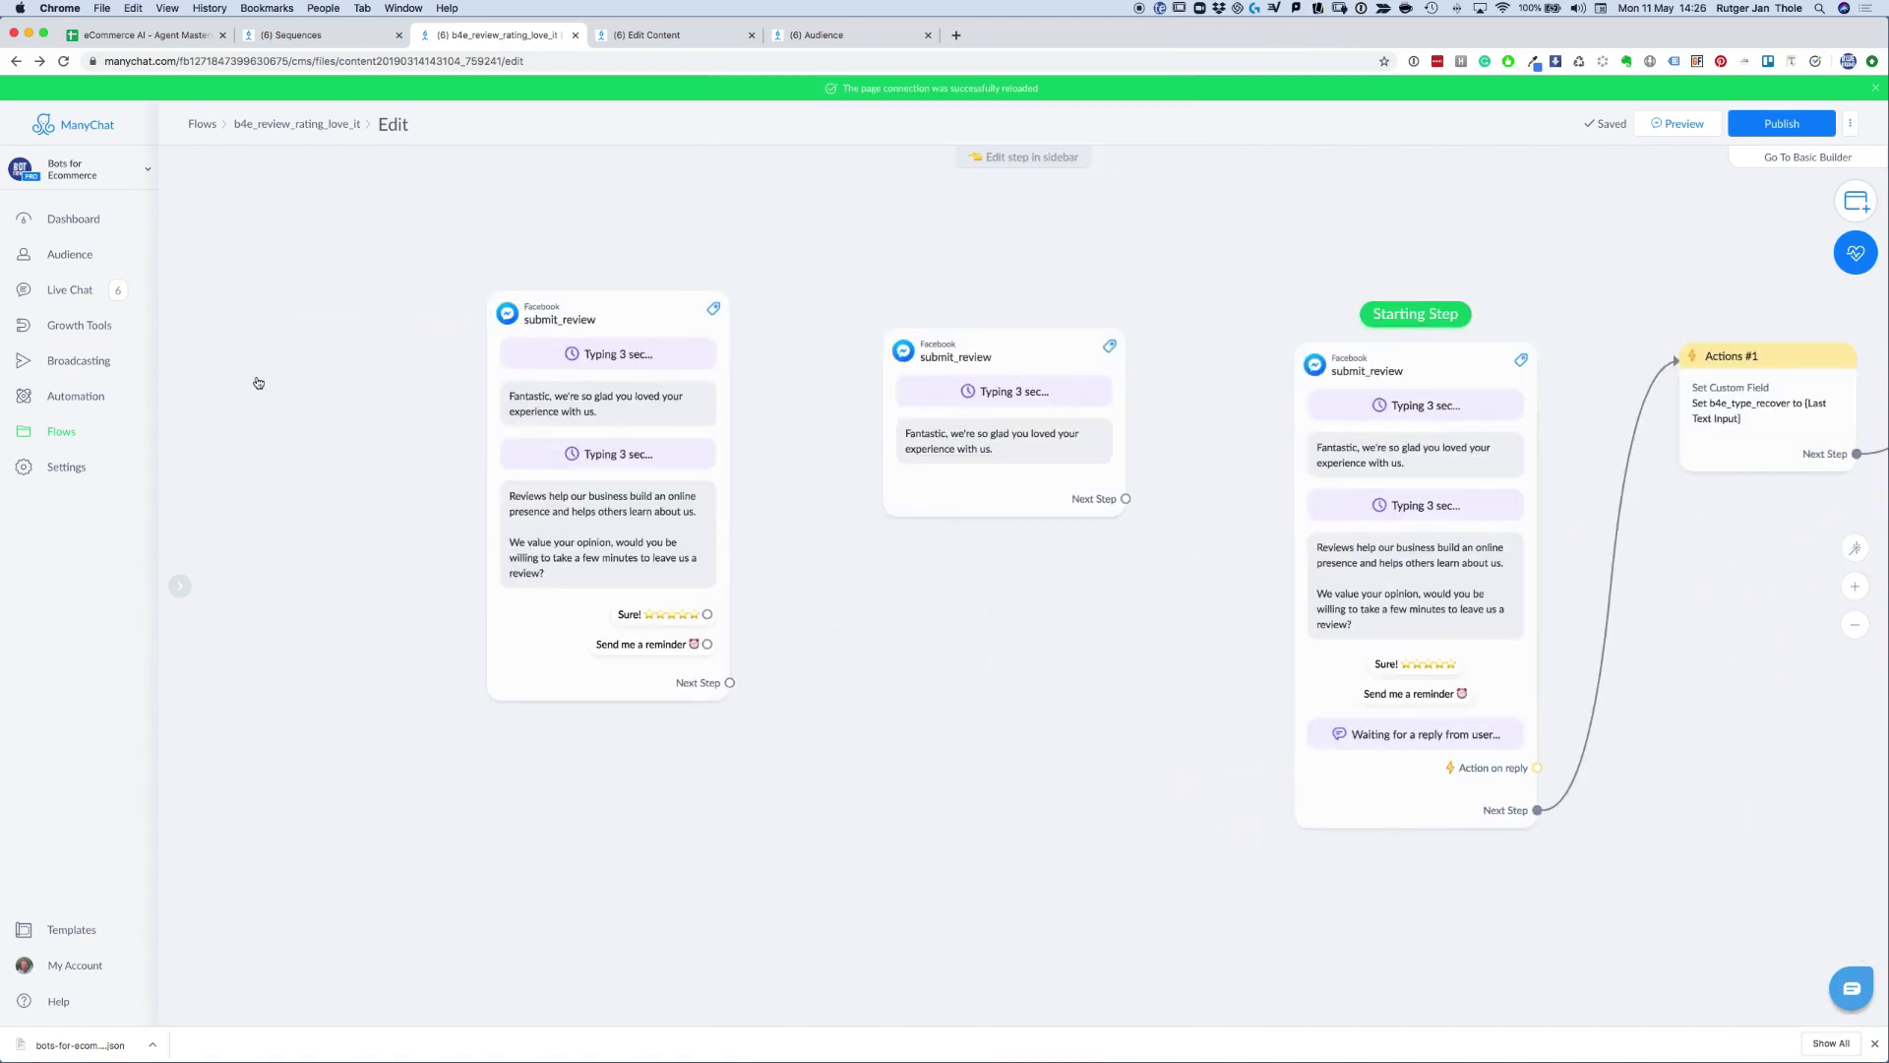
click(579, 510)
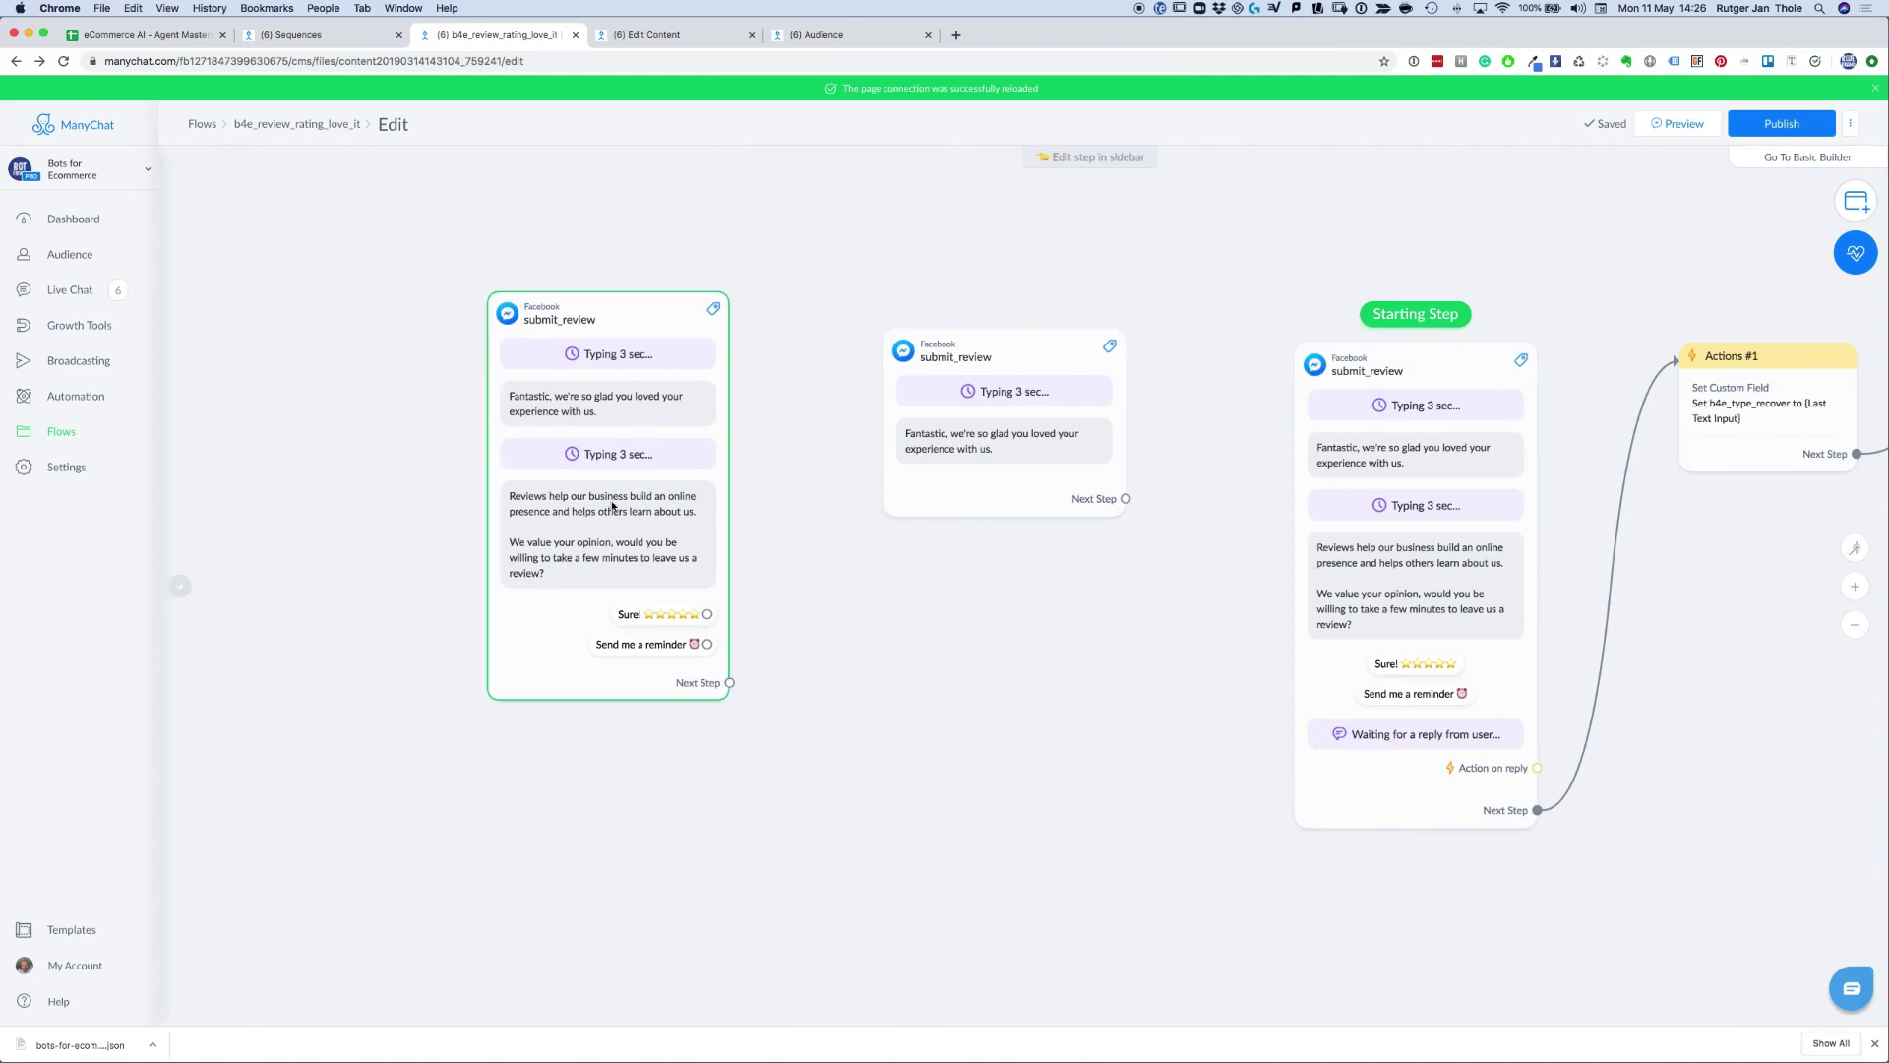
mouse_move(298, 591)
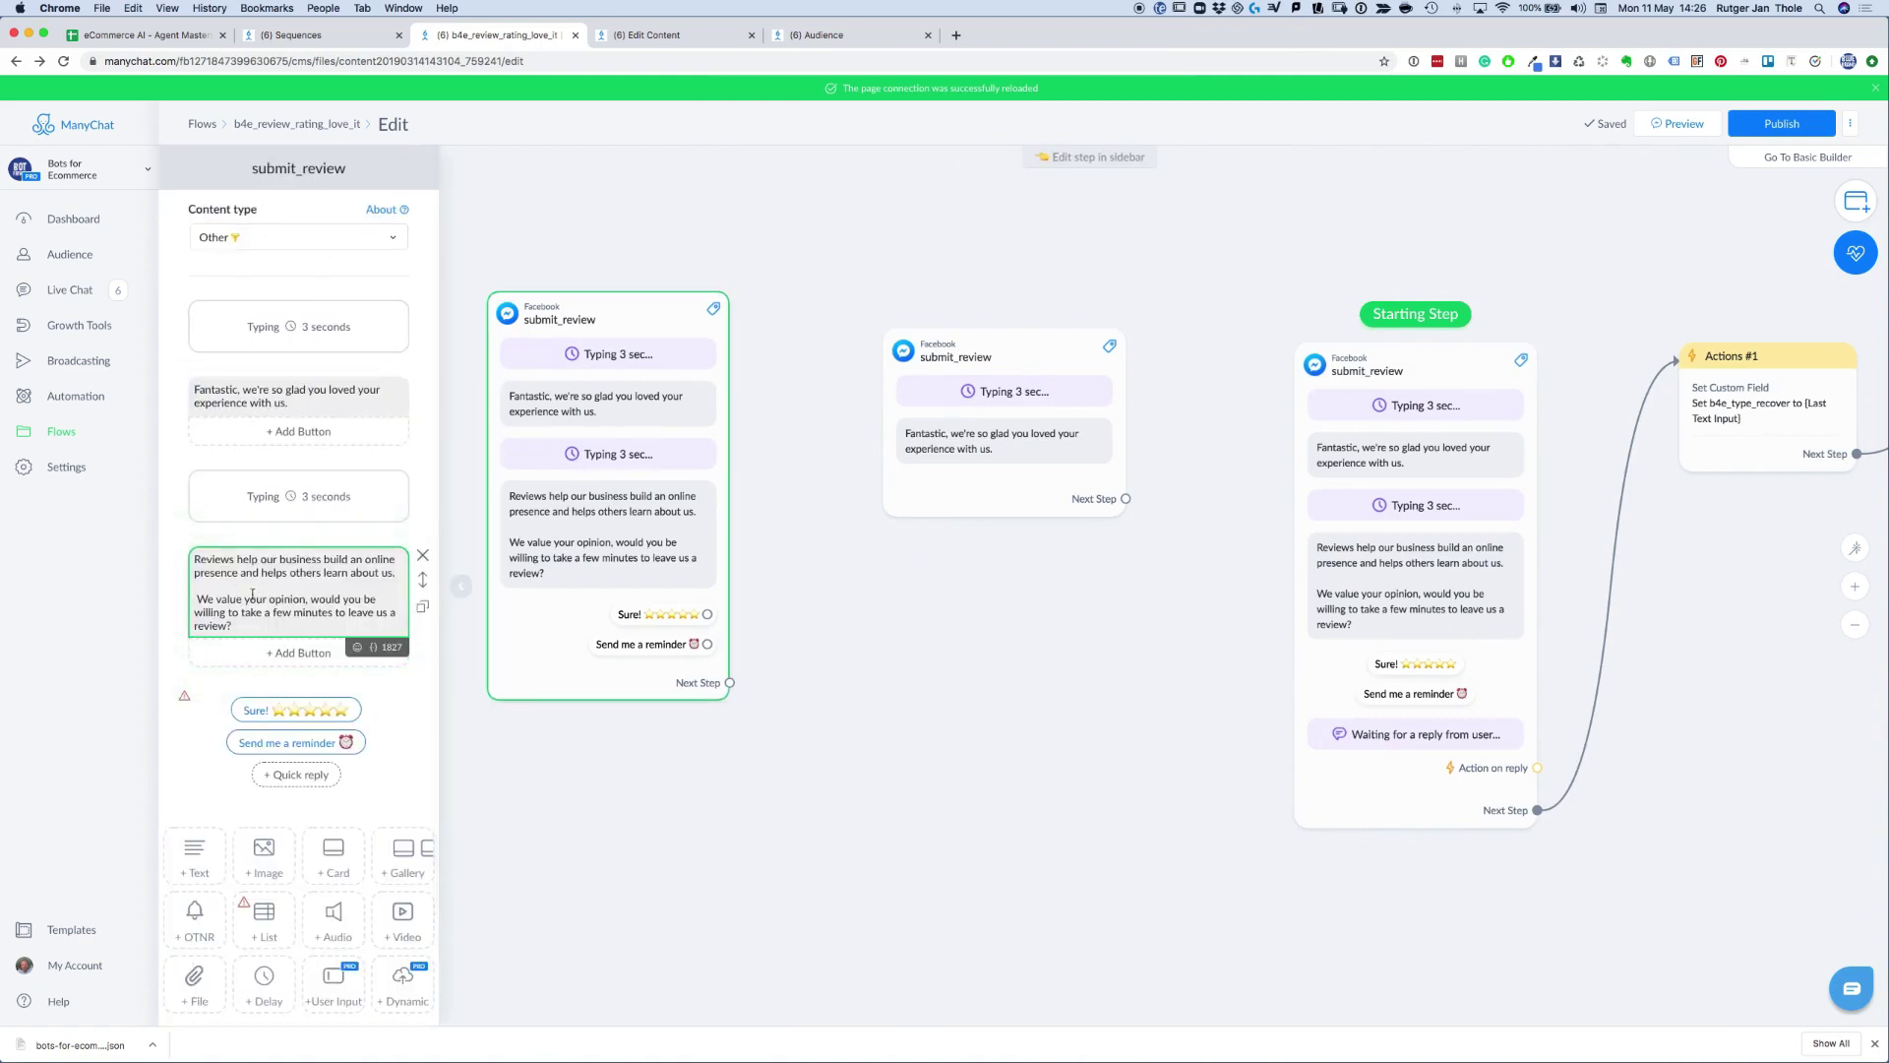
click(244, 598)
drag(196, 558, 292, 613)
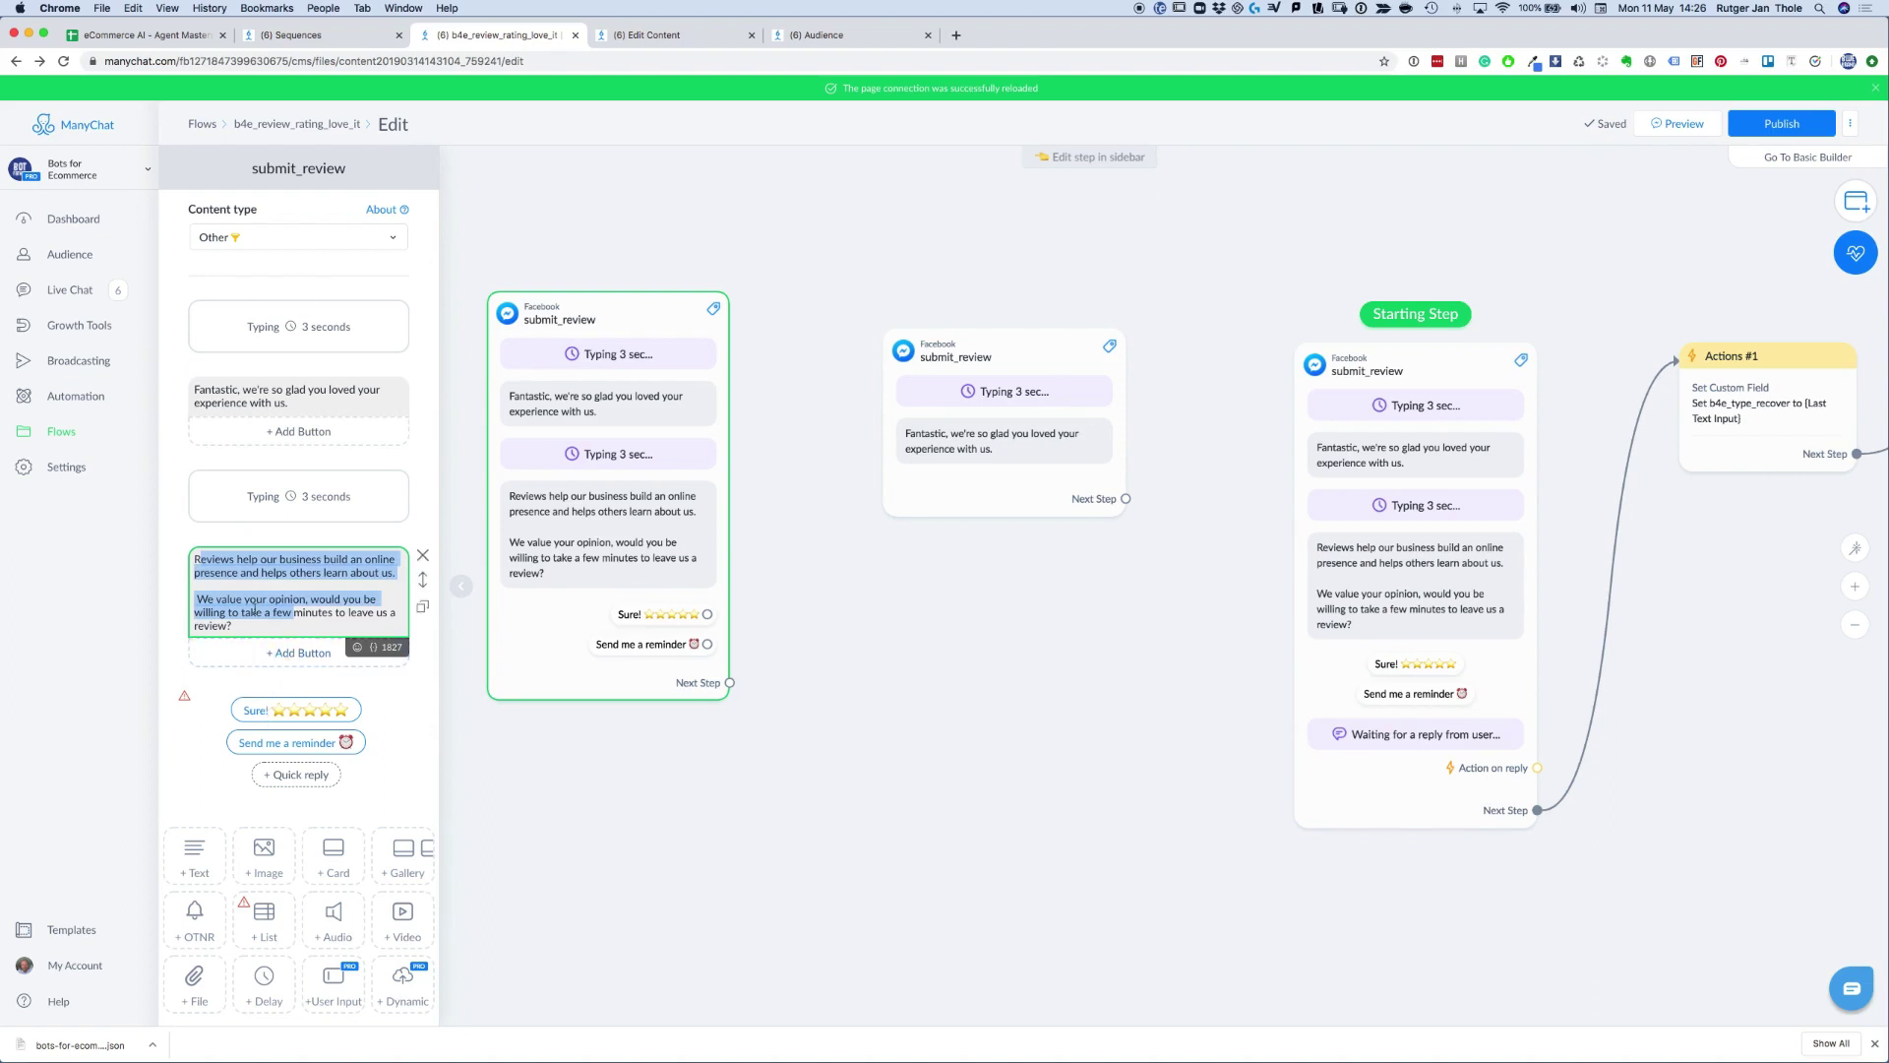
click(462, 590)
drag(978, 650, 714, 529)
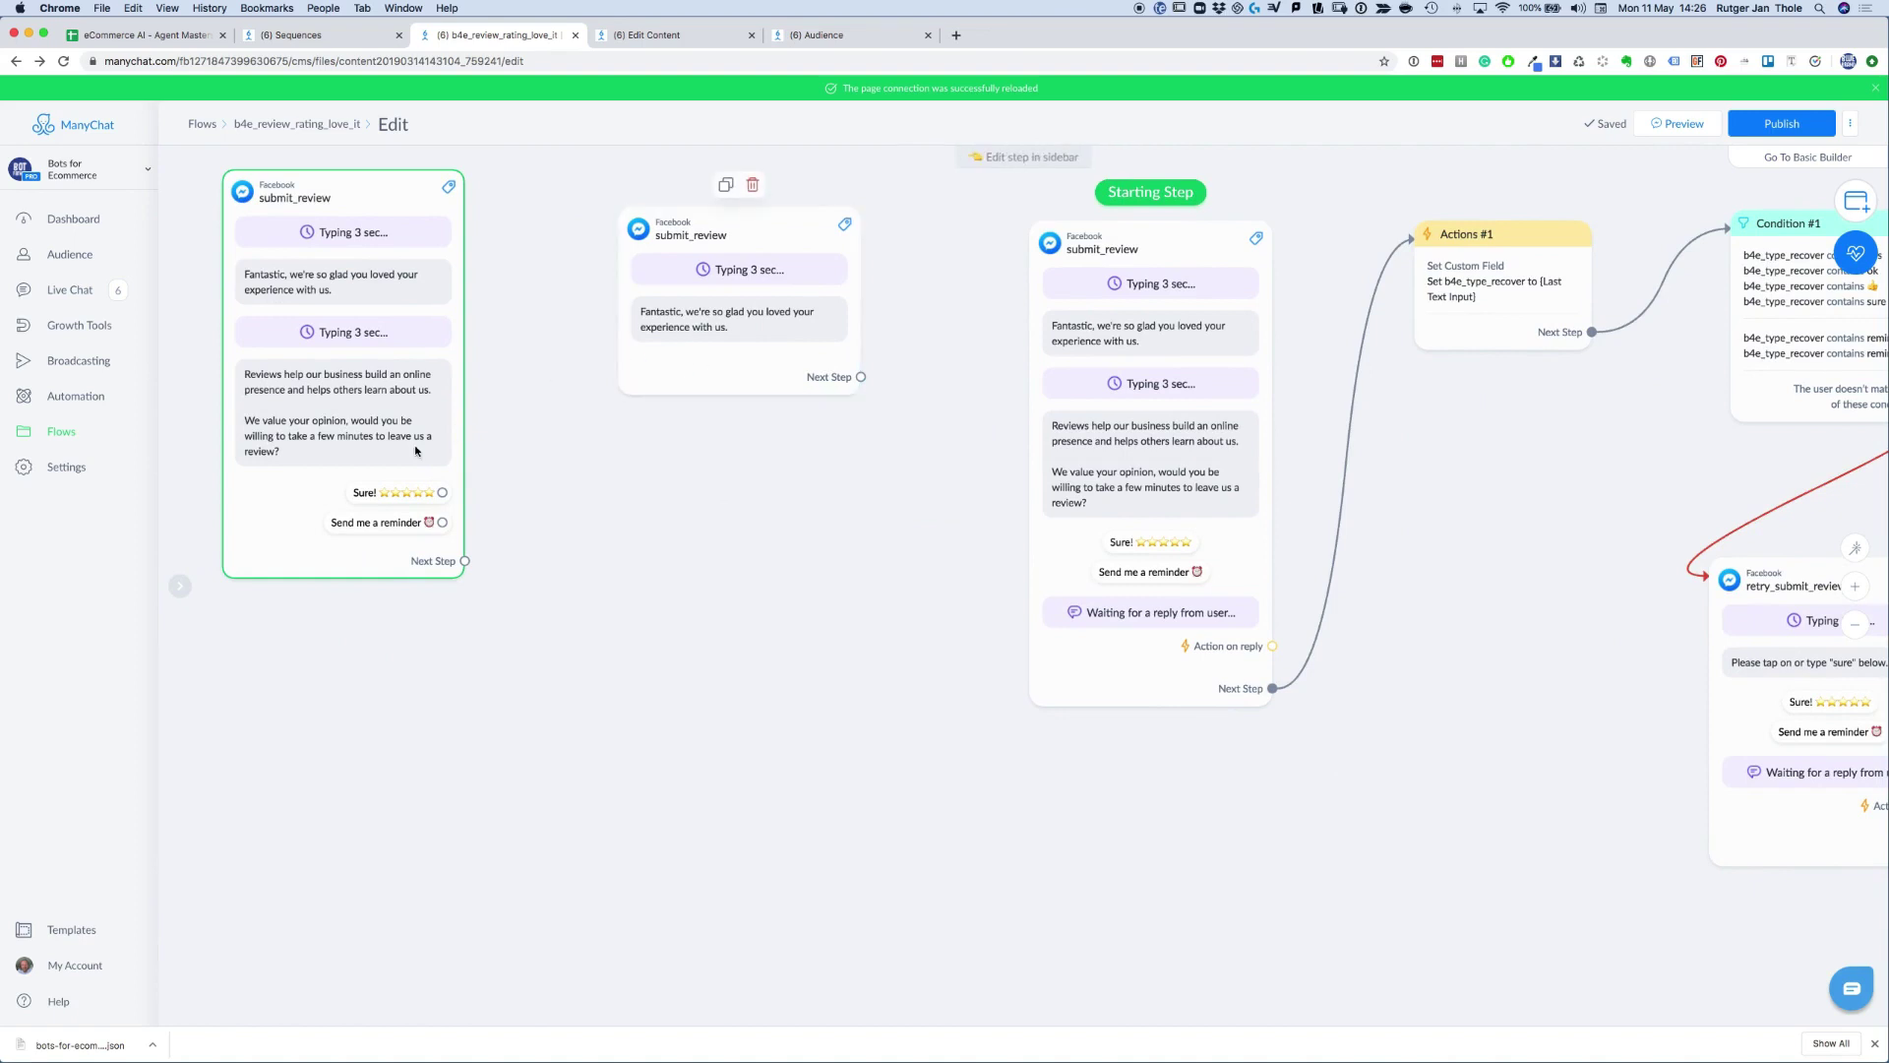
Add a User Input question to the middle submit_review step.
click(358, 432)
click(325, 567)
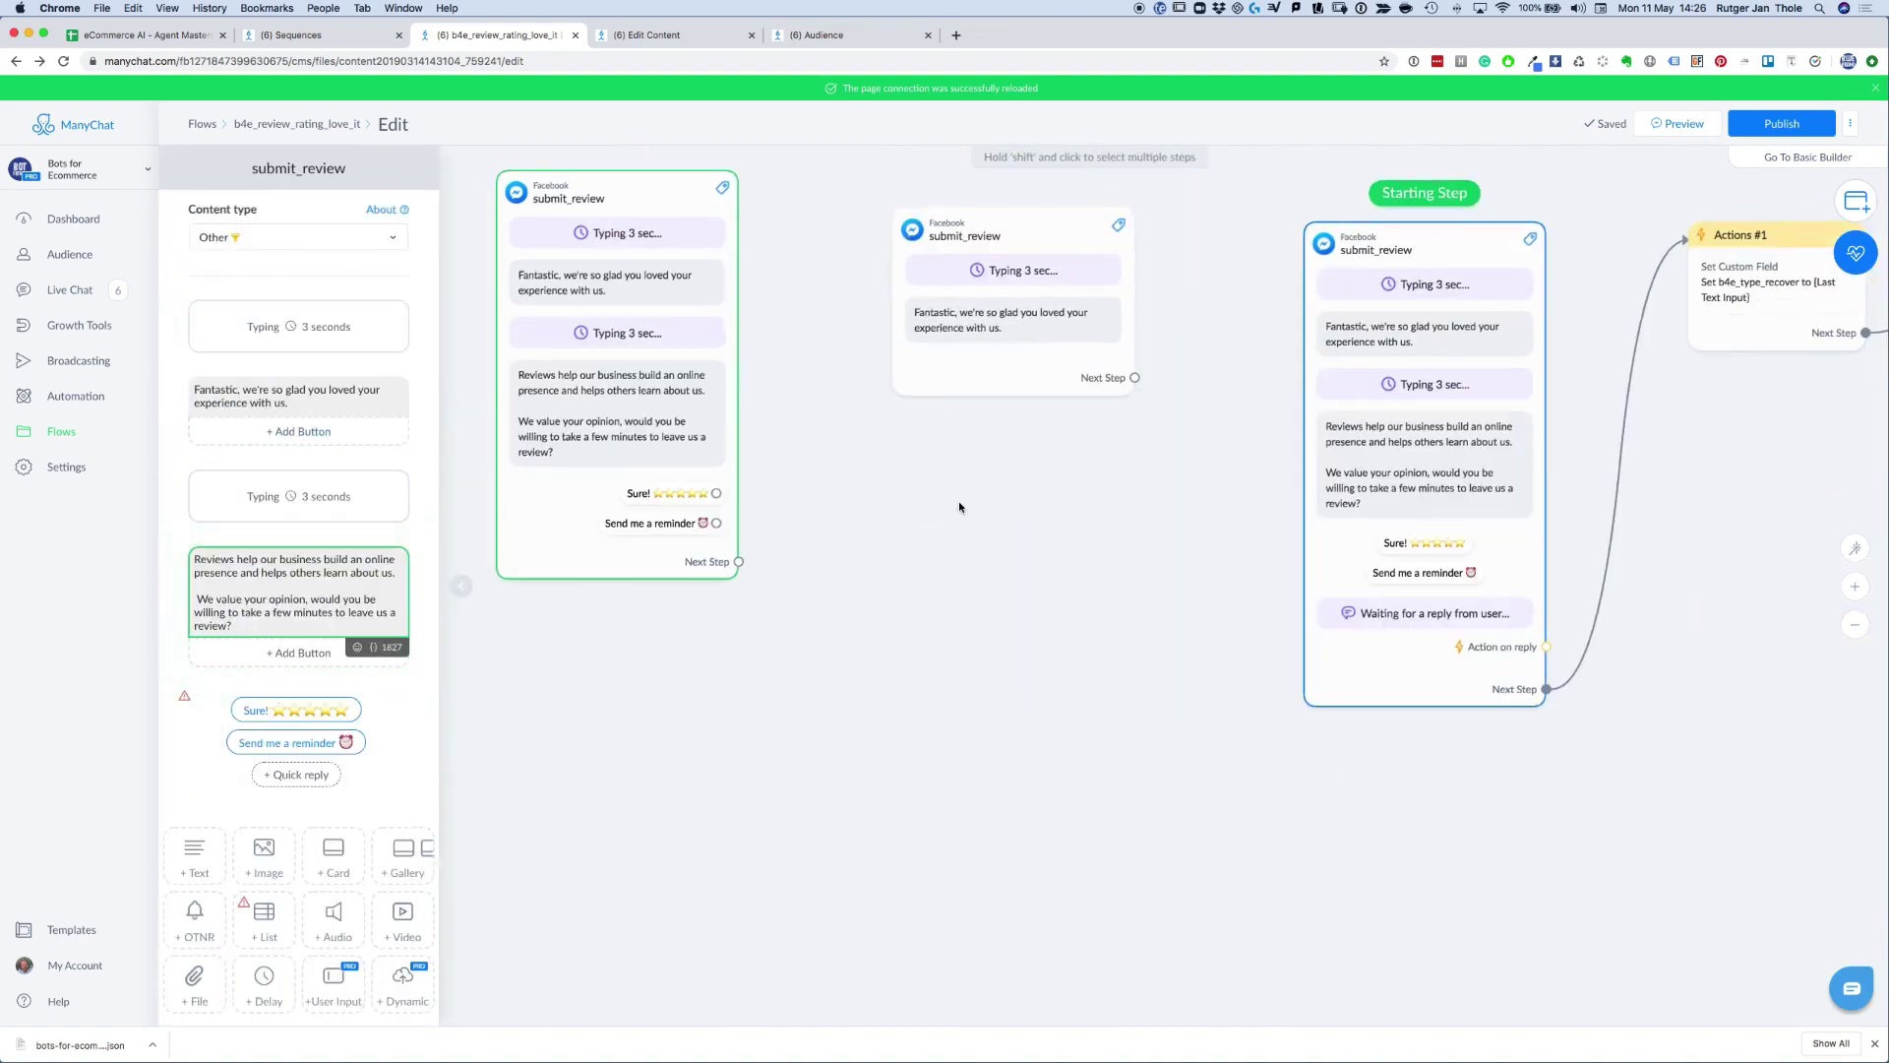
click(959, 506)
click(952, 375)
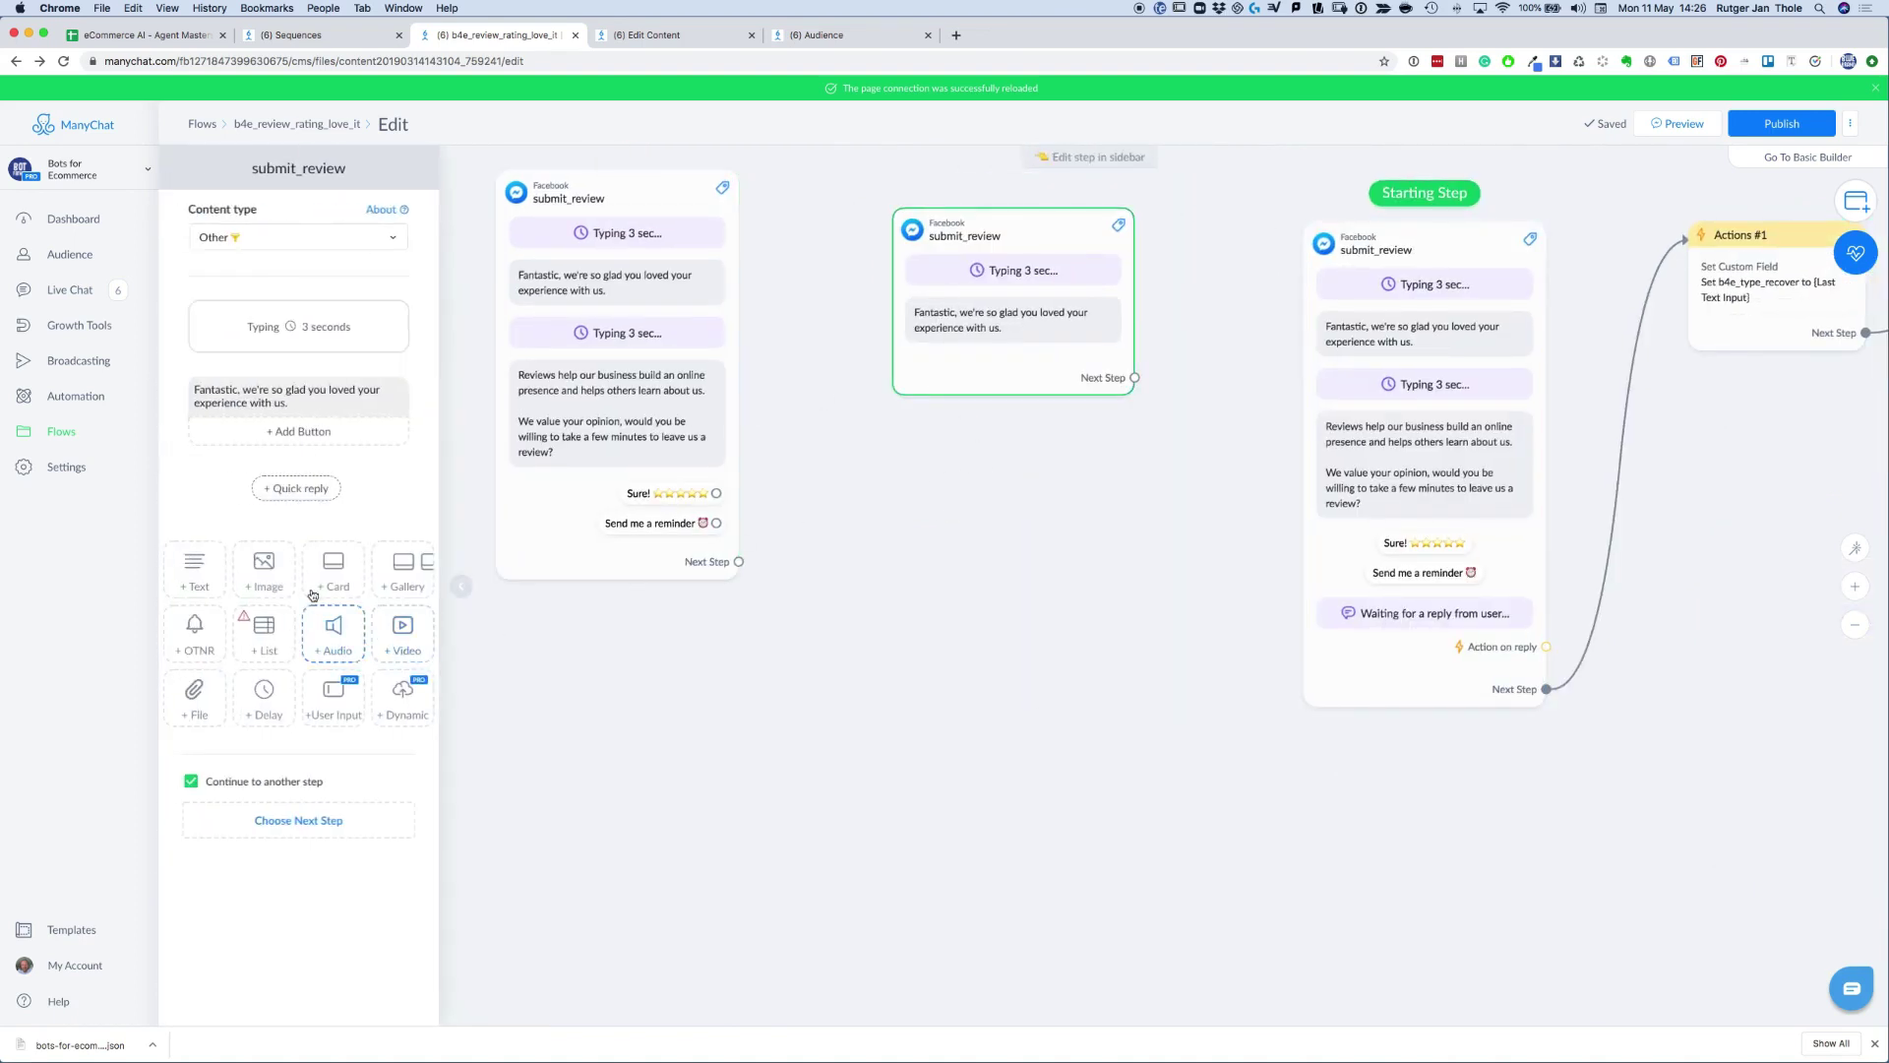
click(341, 703)
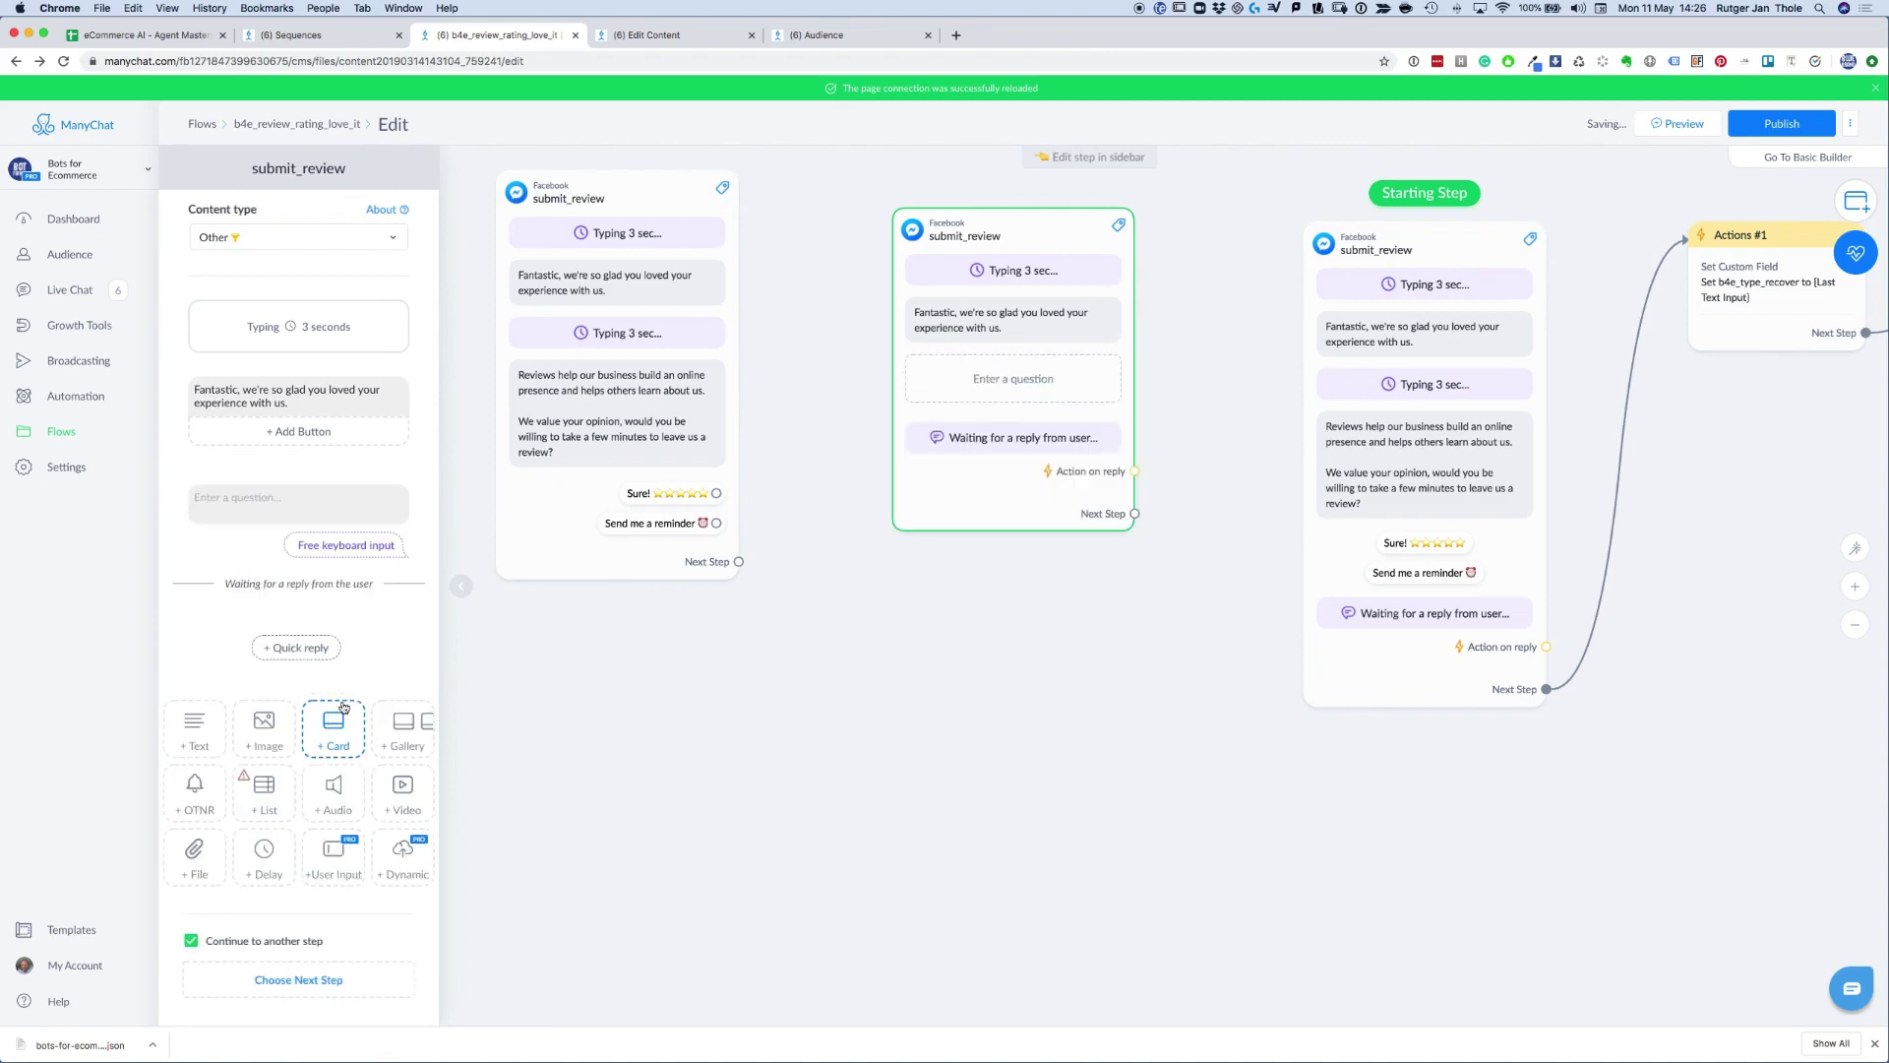
Make the question Multiple Choice, allow free text input, and add a 'sure' quick reply.
click(274, 506)
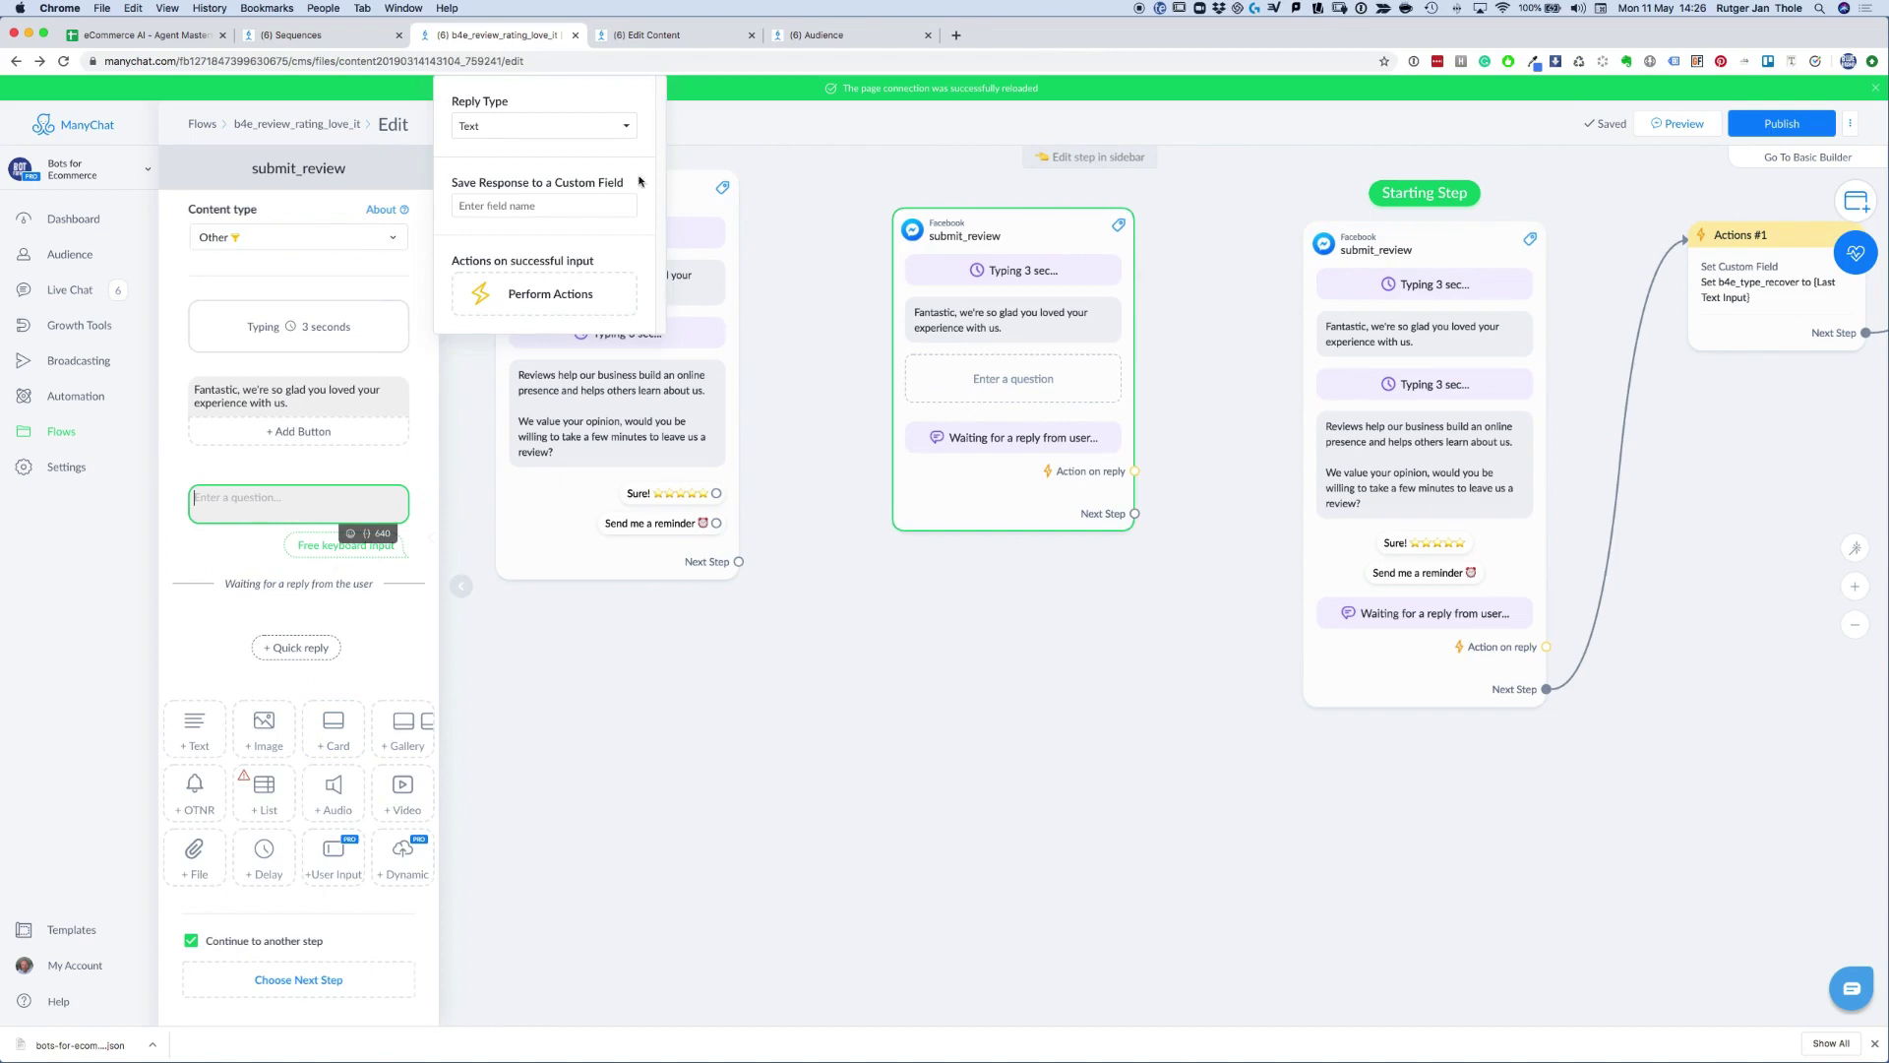
drag(459, 102, 510, 102)
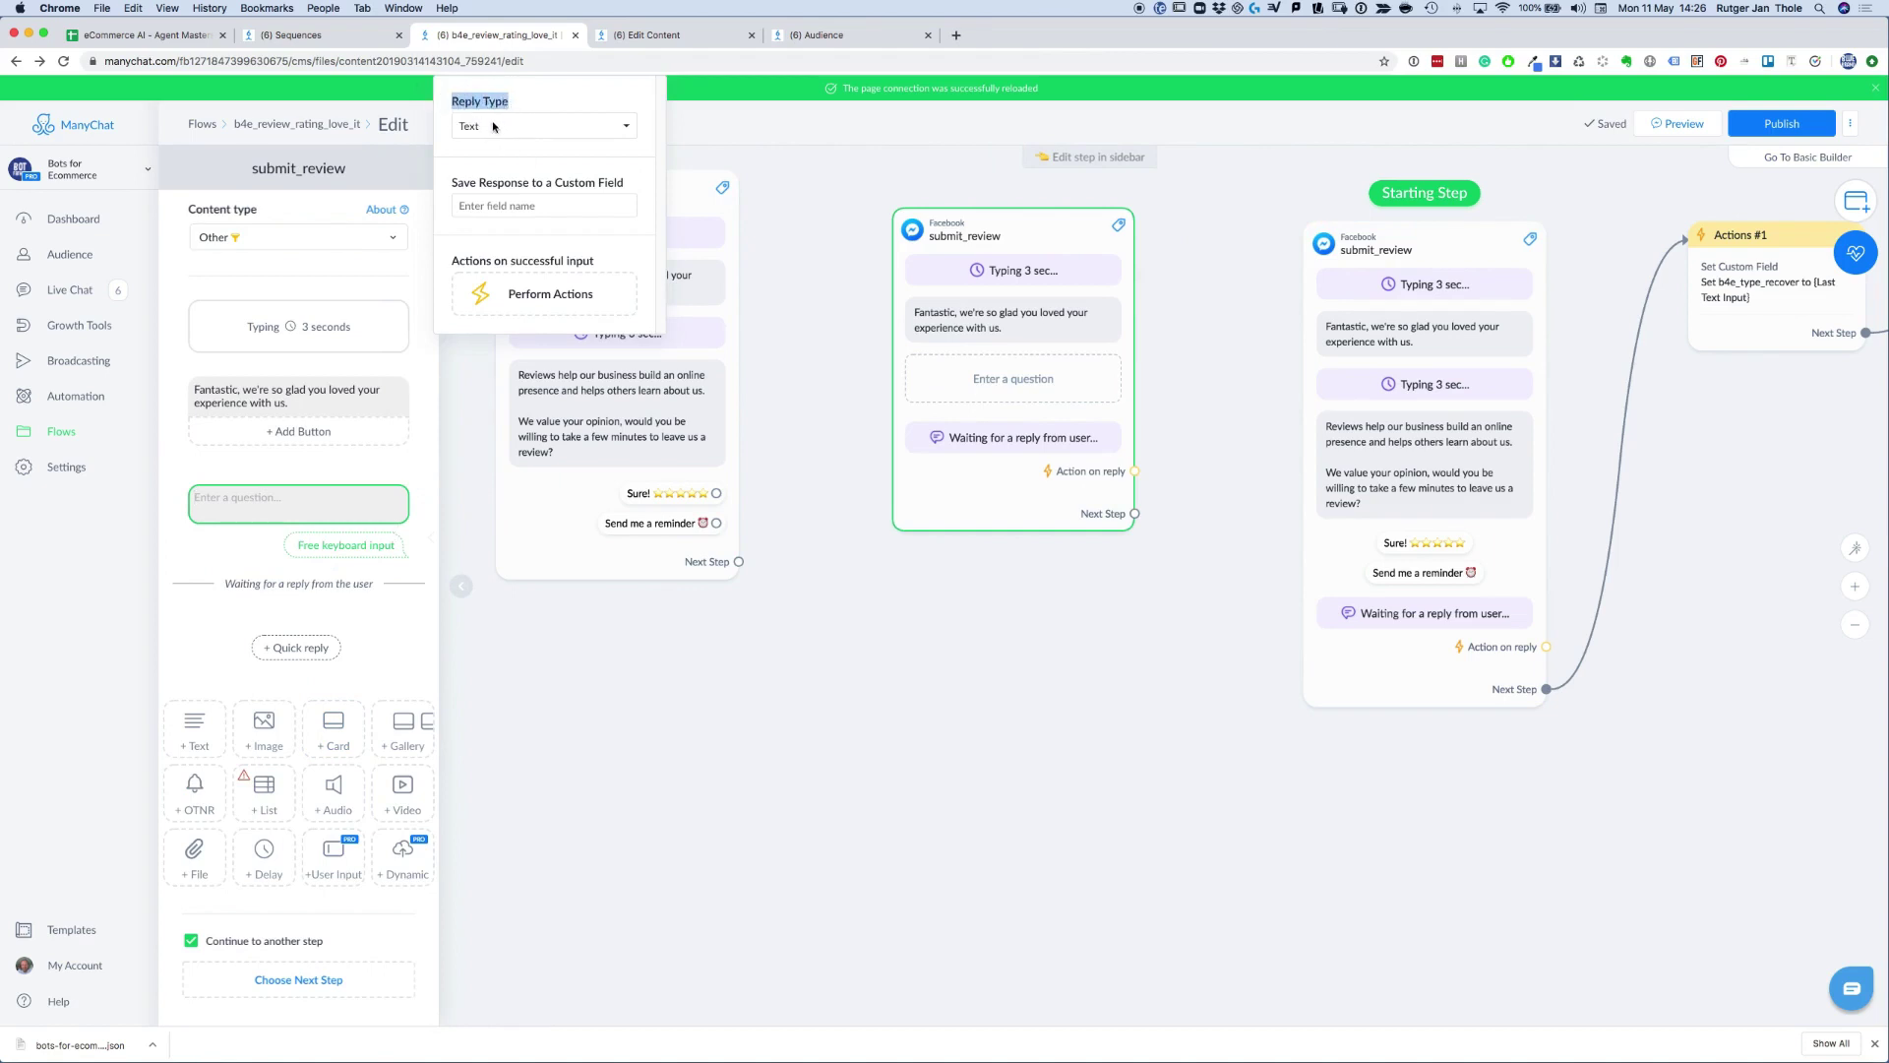
click(499, 127)
click(499, 140)
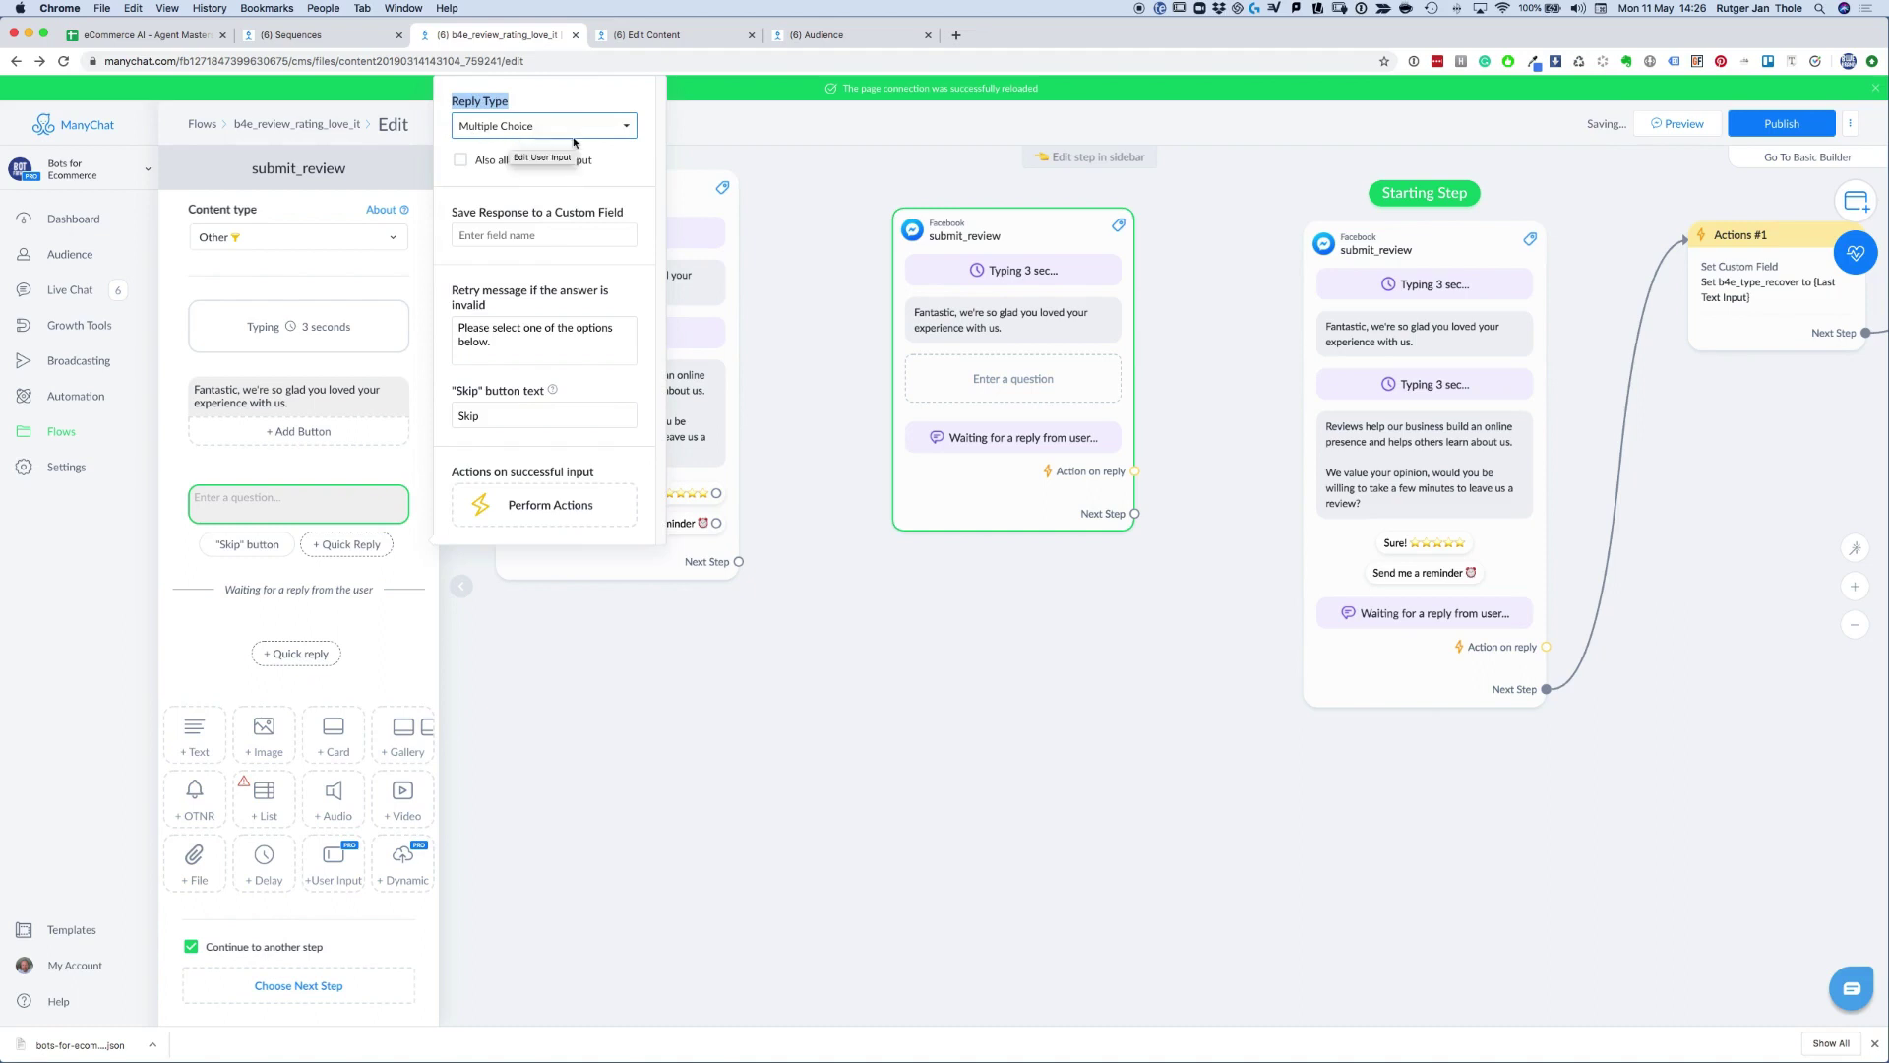
click(525, 161)
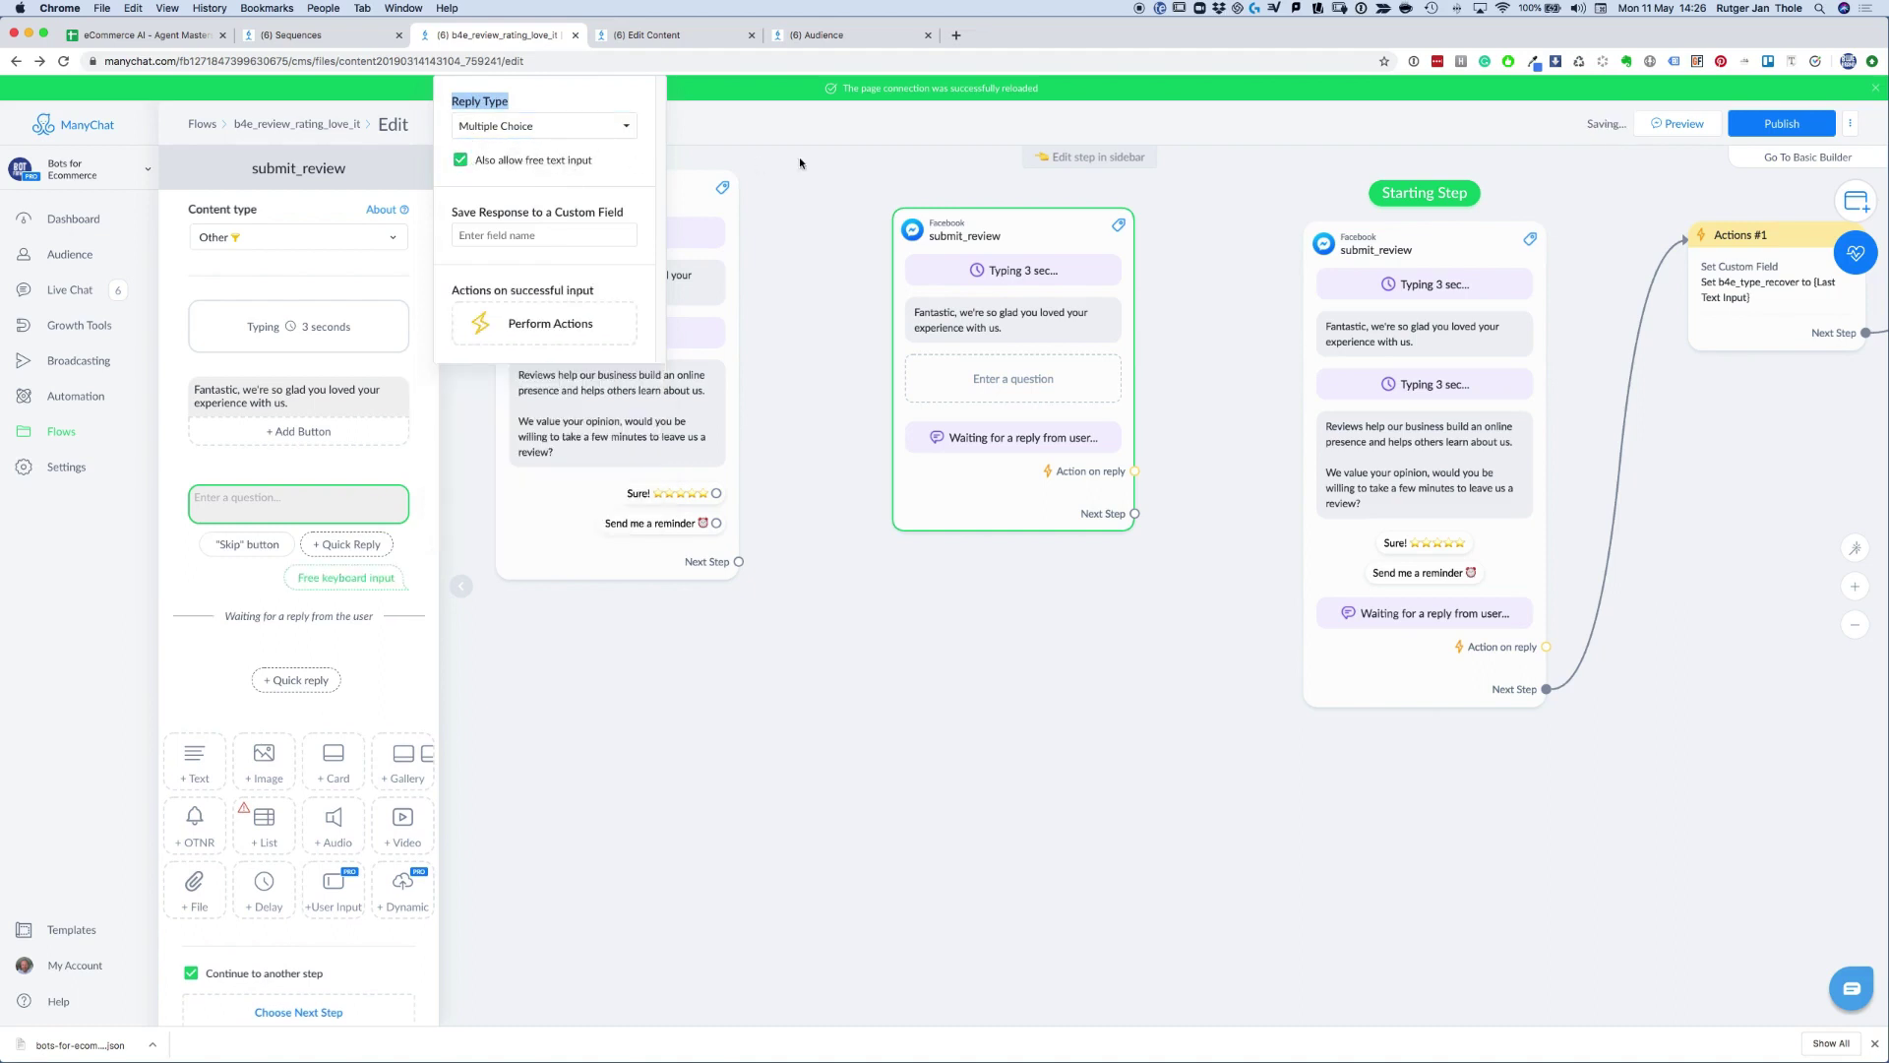
click(336, 546)
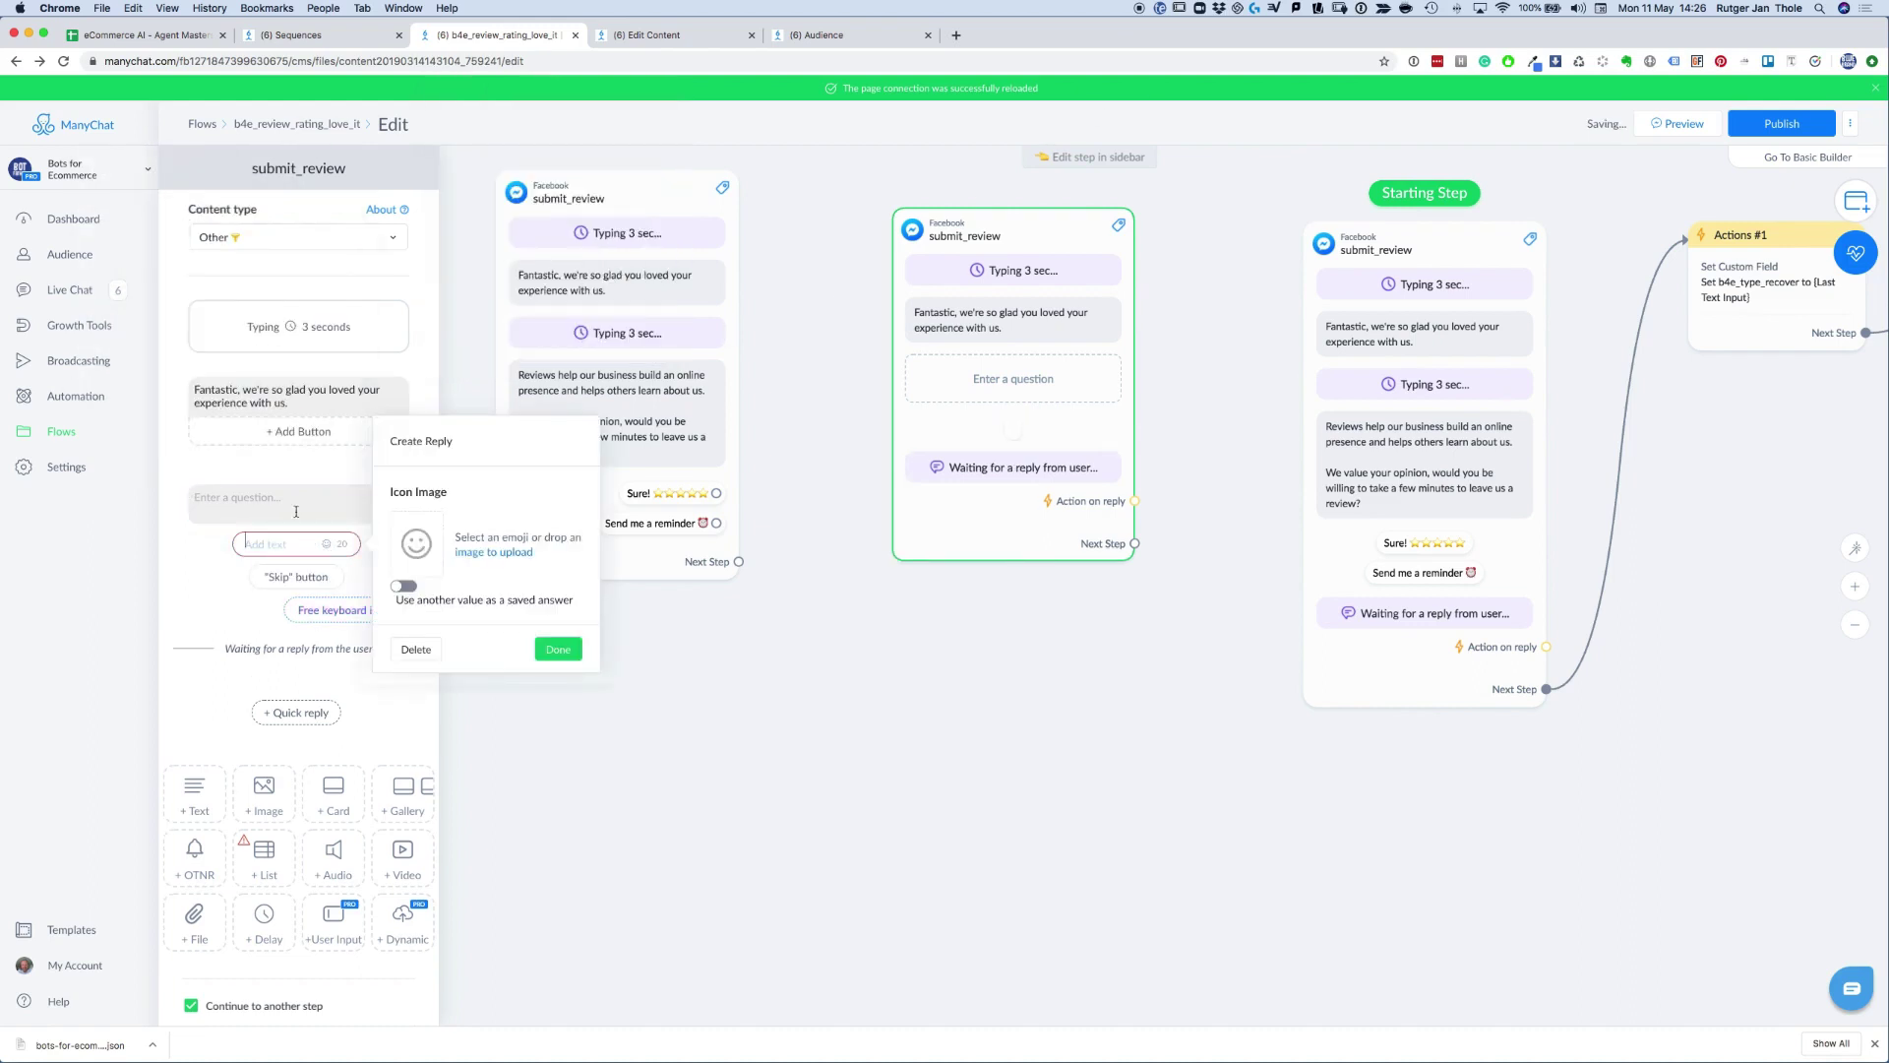
text(sure)
click(558, 649)
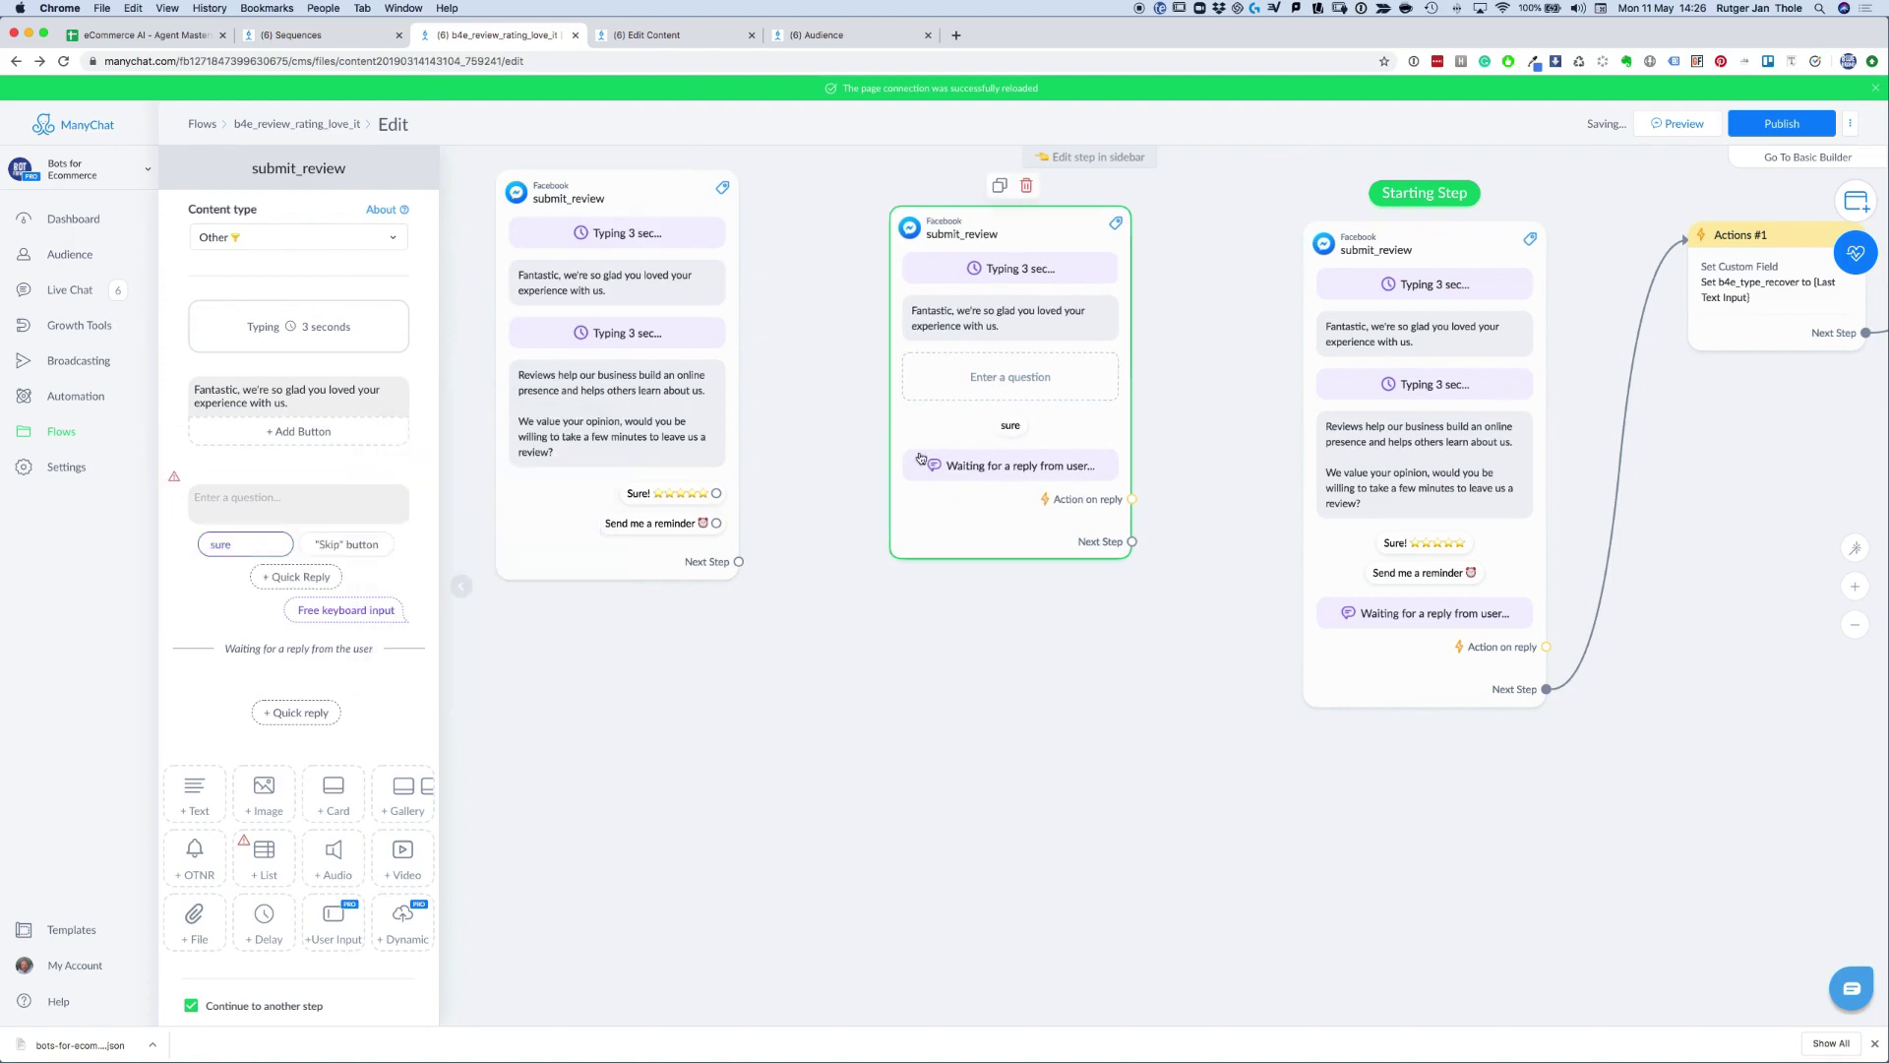
click(309, 502)
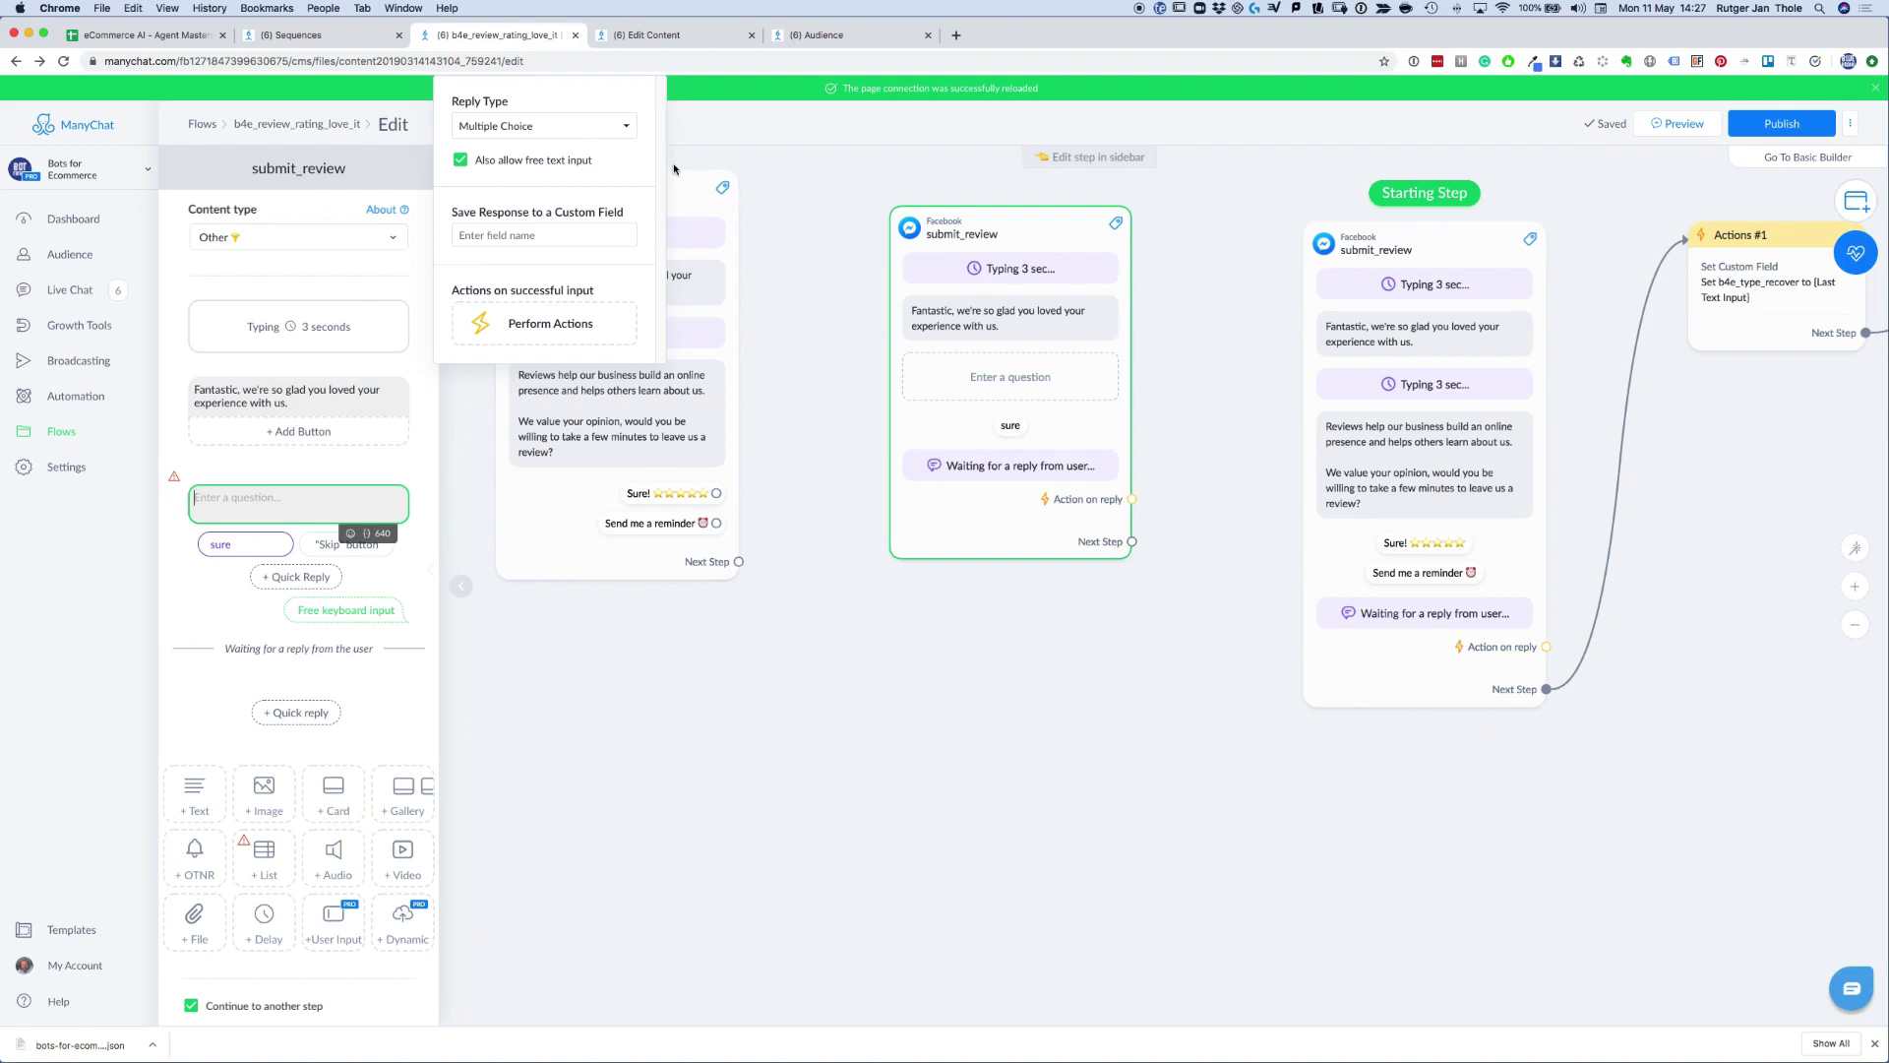
Confirm the Starting Step submit_review uses multiple-choice replies with free text allowed.
click(460, 586)
scroll(802, 625, right, 5)
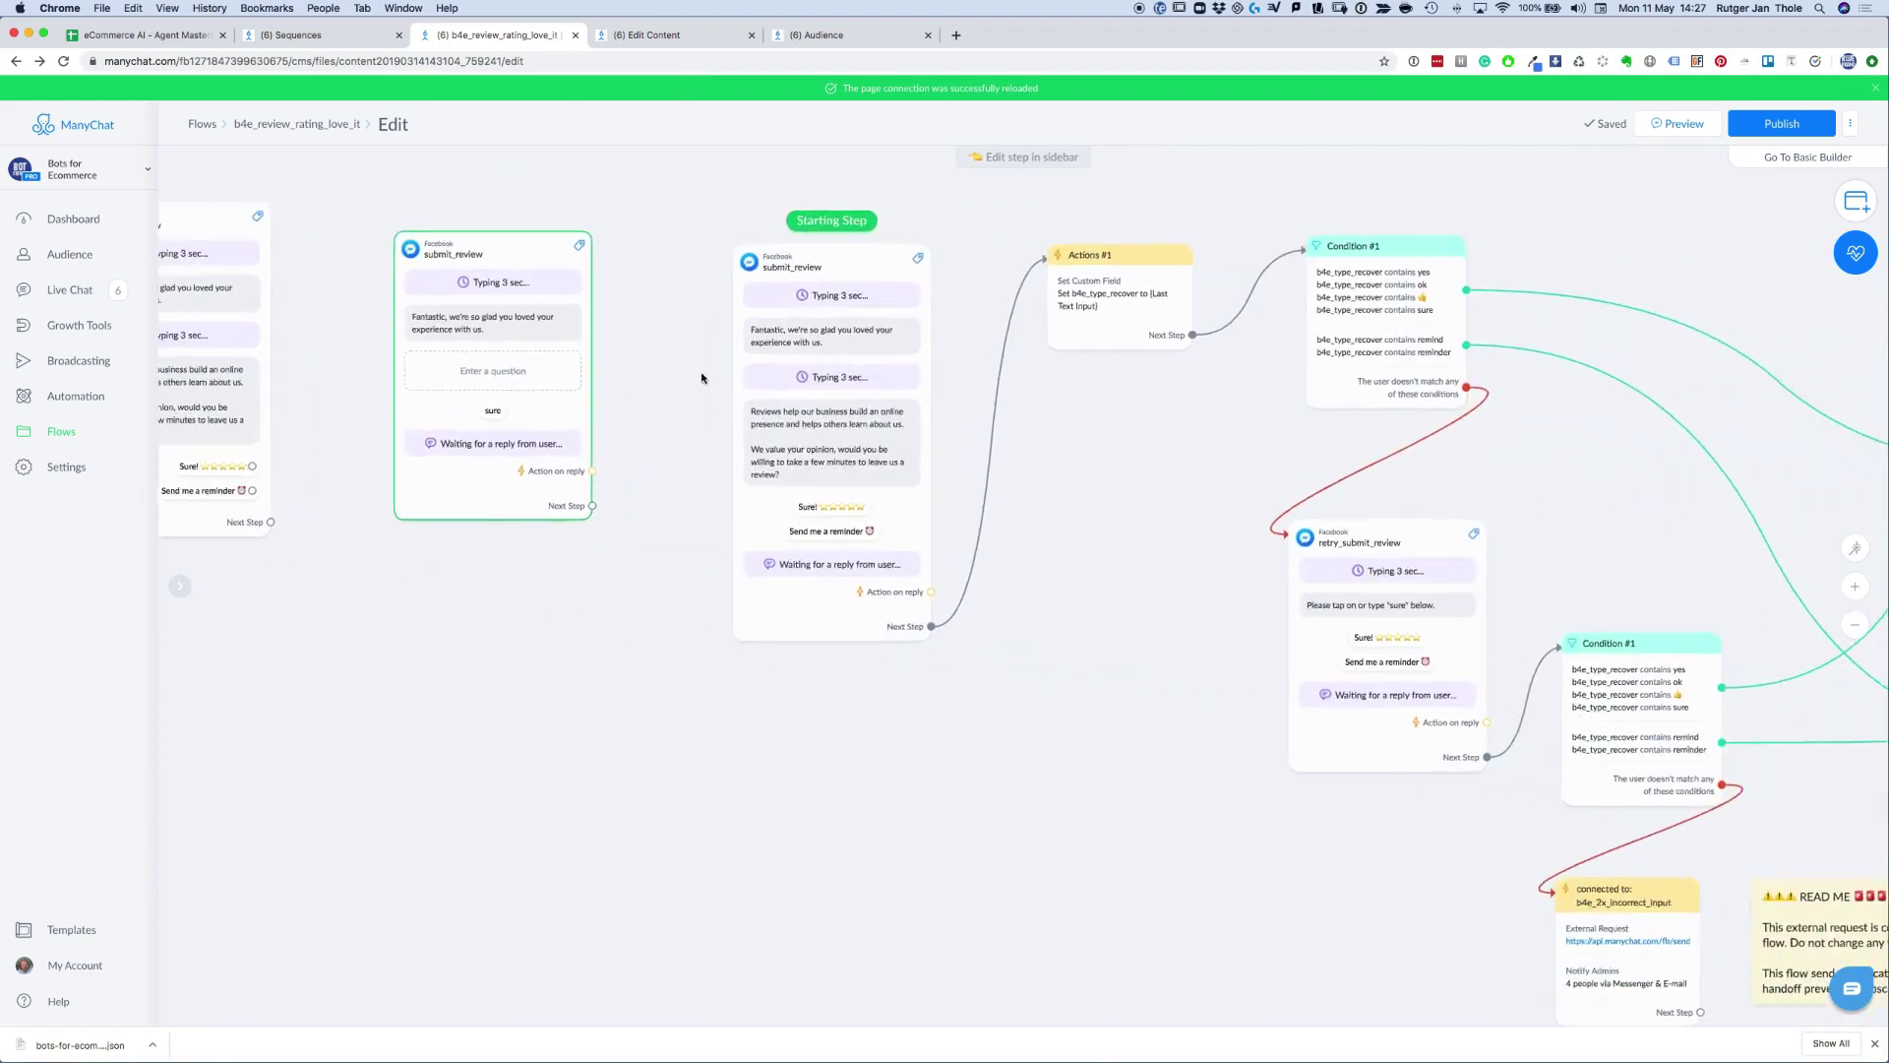
scroll(844, 356, up, 3)
click(843, 357)
scroll(882, 357, up, 2)
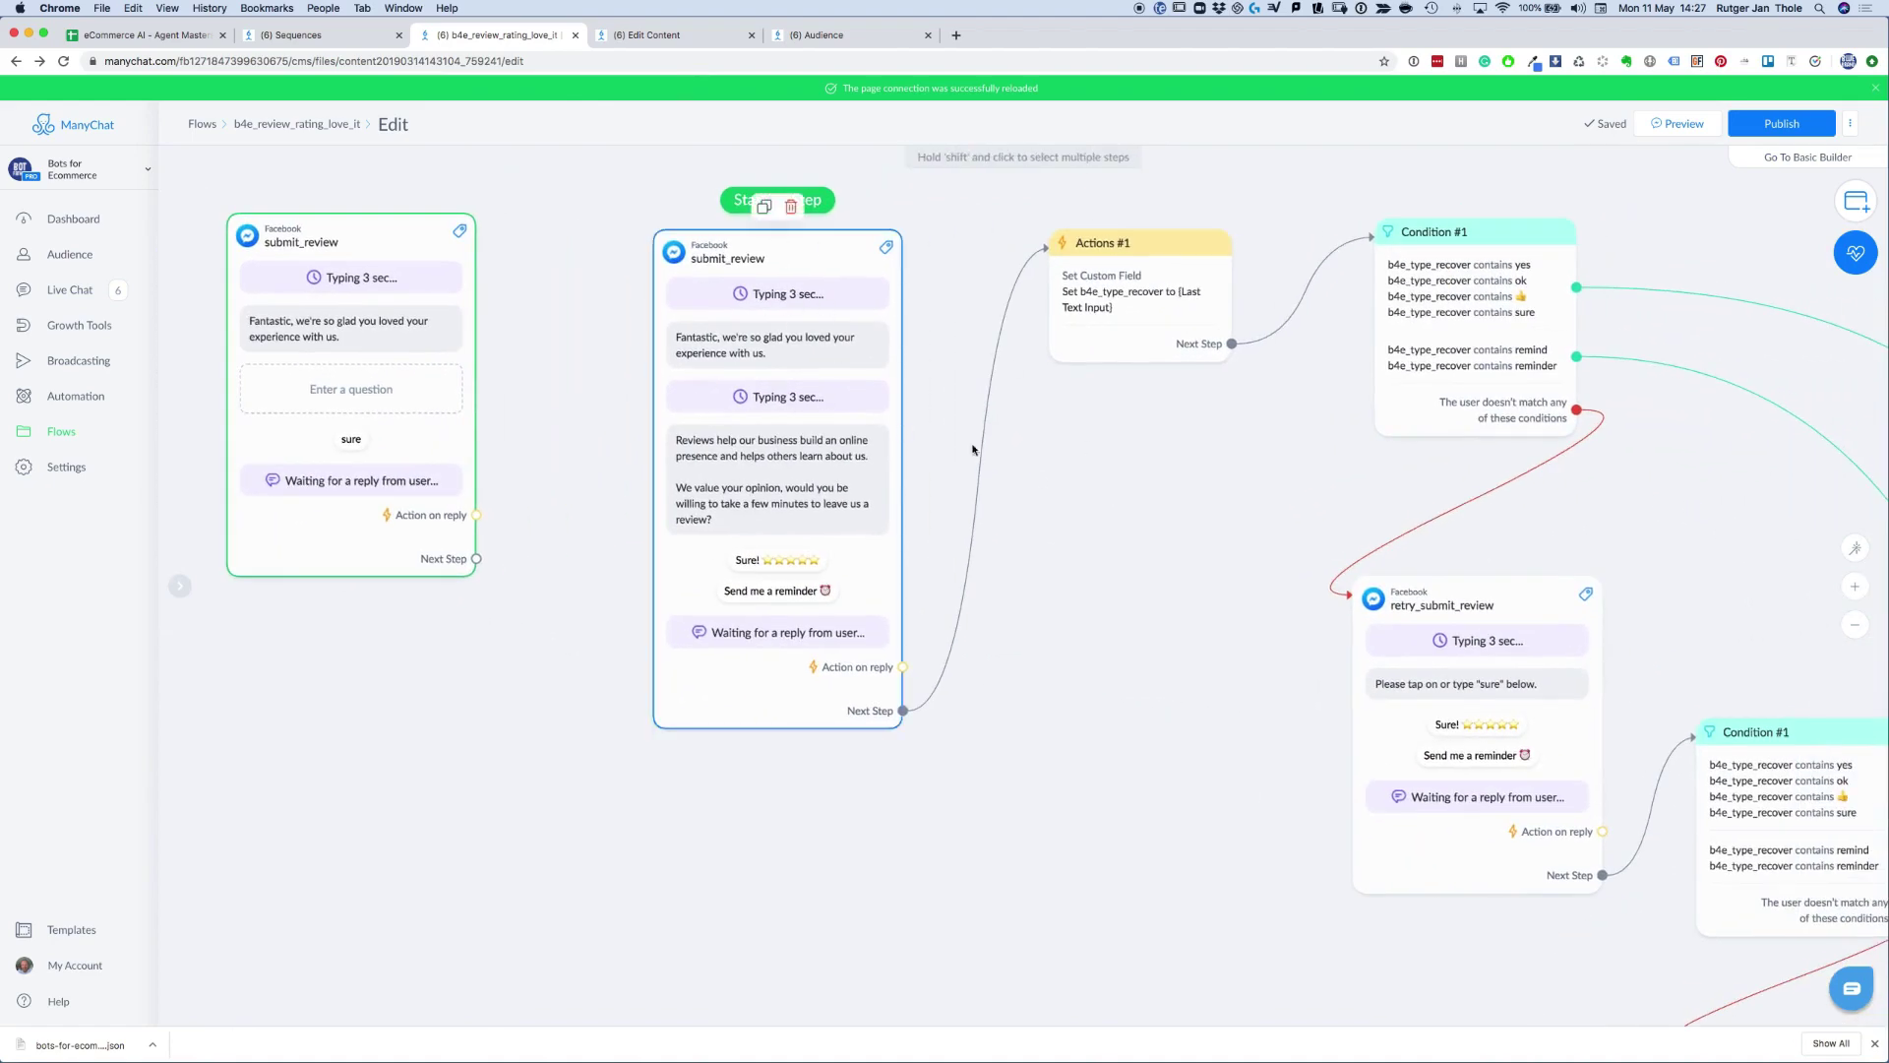
scroll(1088, 439, right, 3)
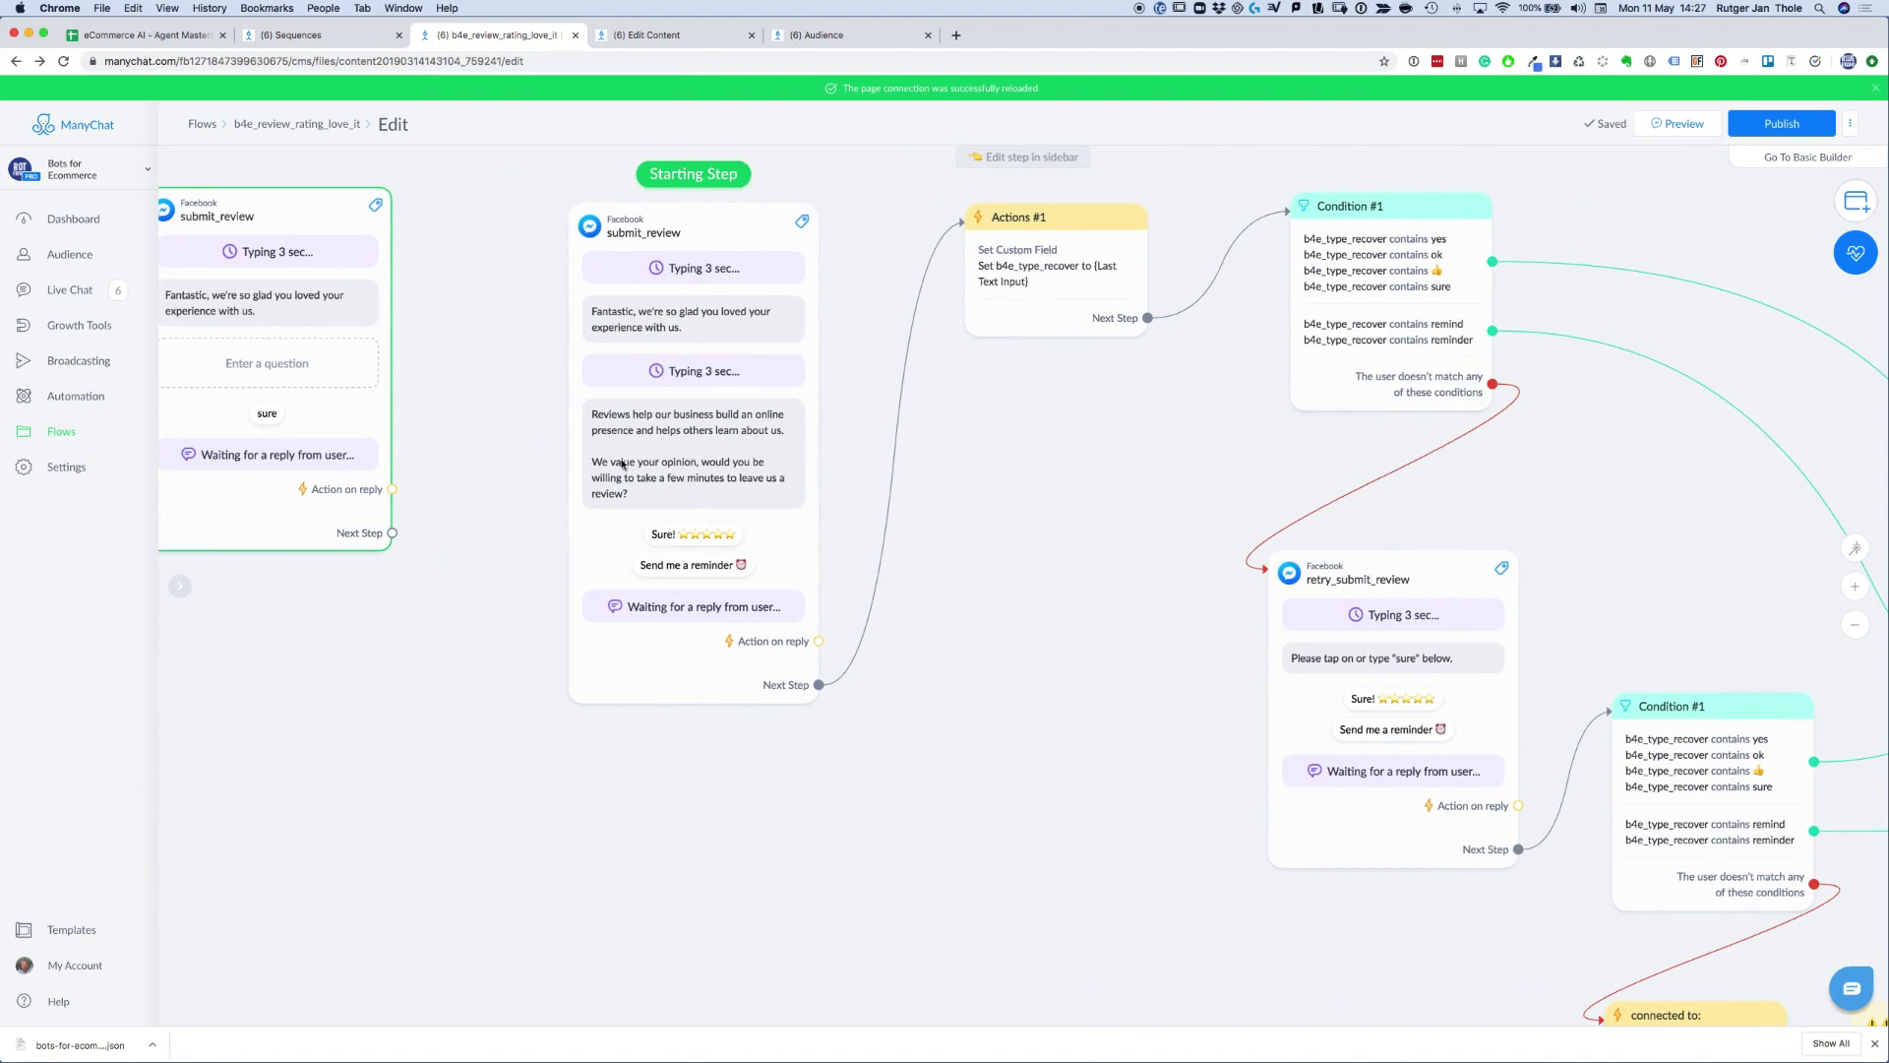
click(649, 444)
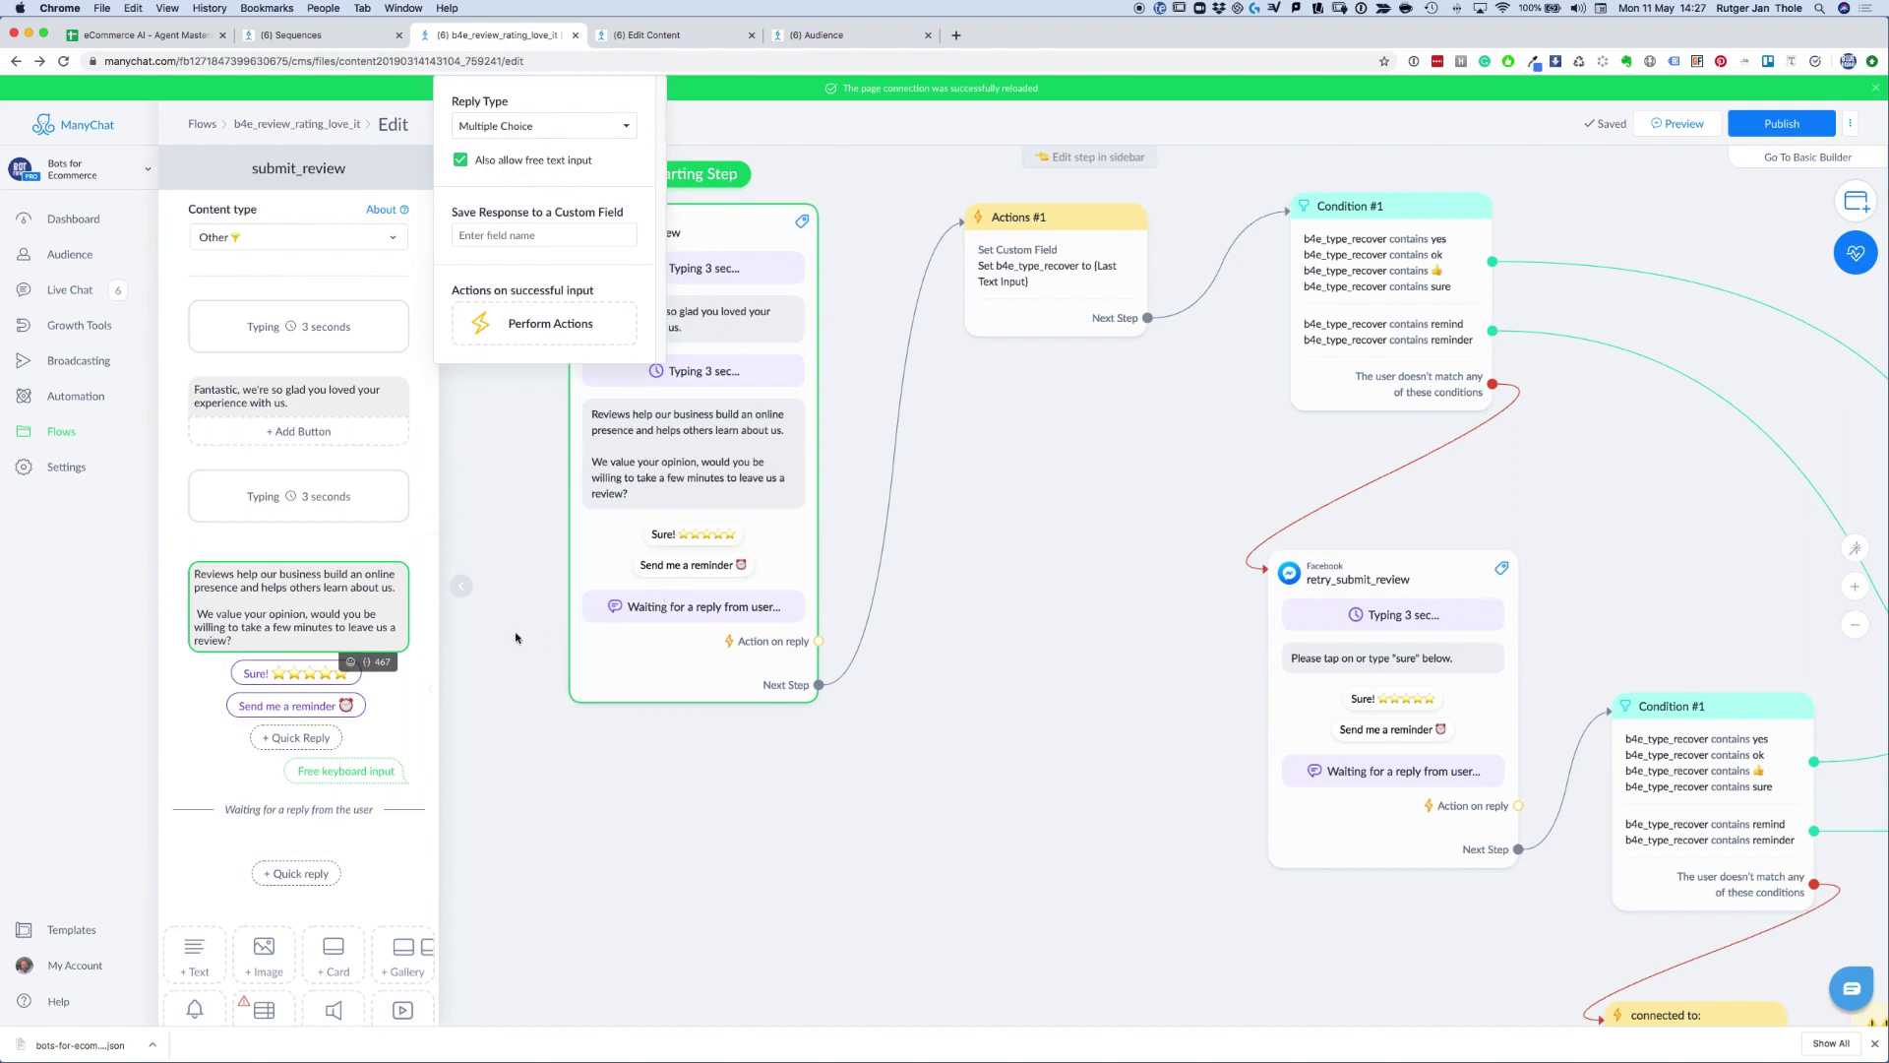
click(461, 586)
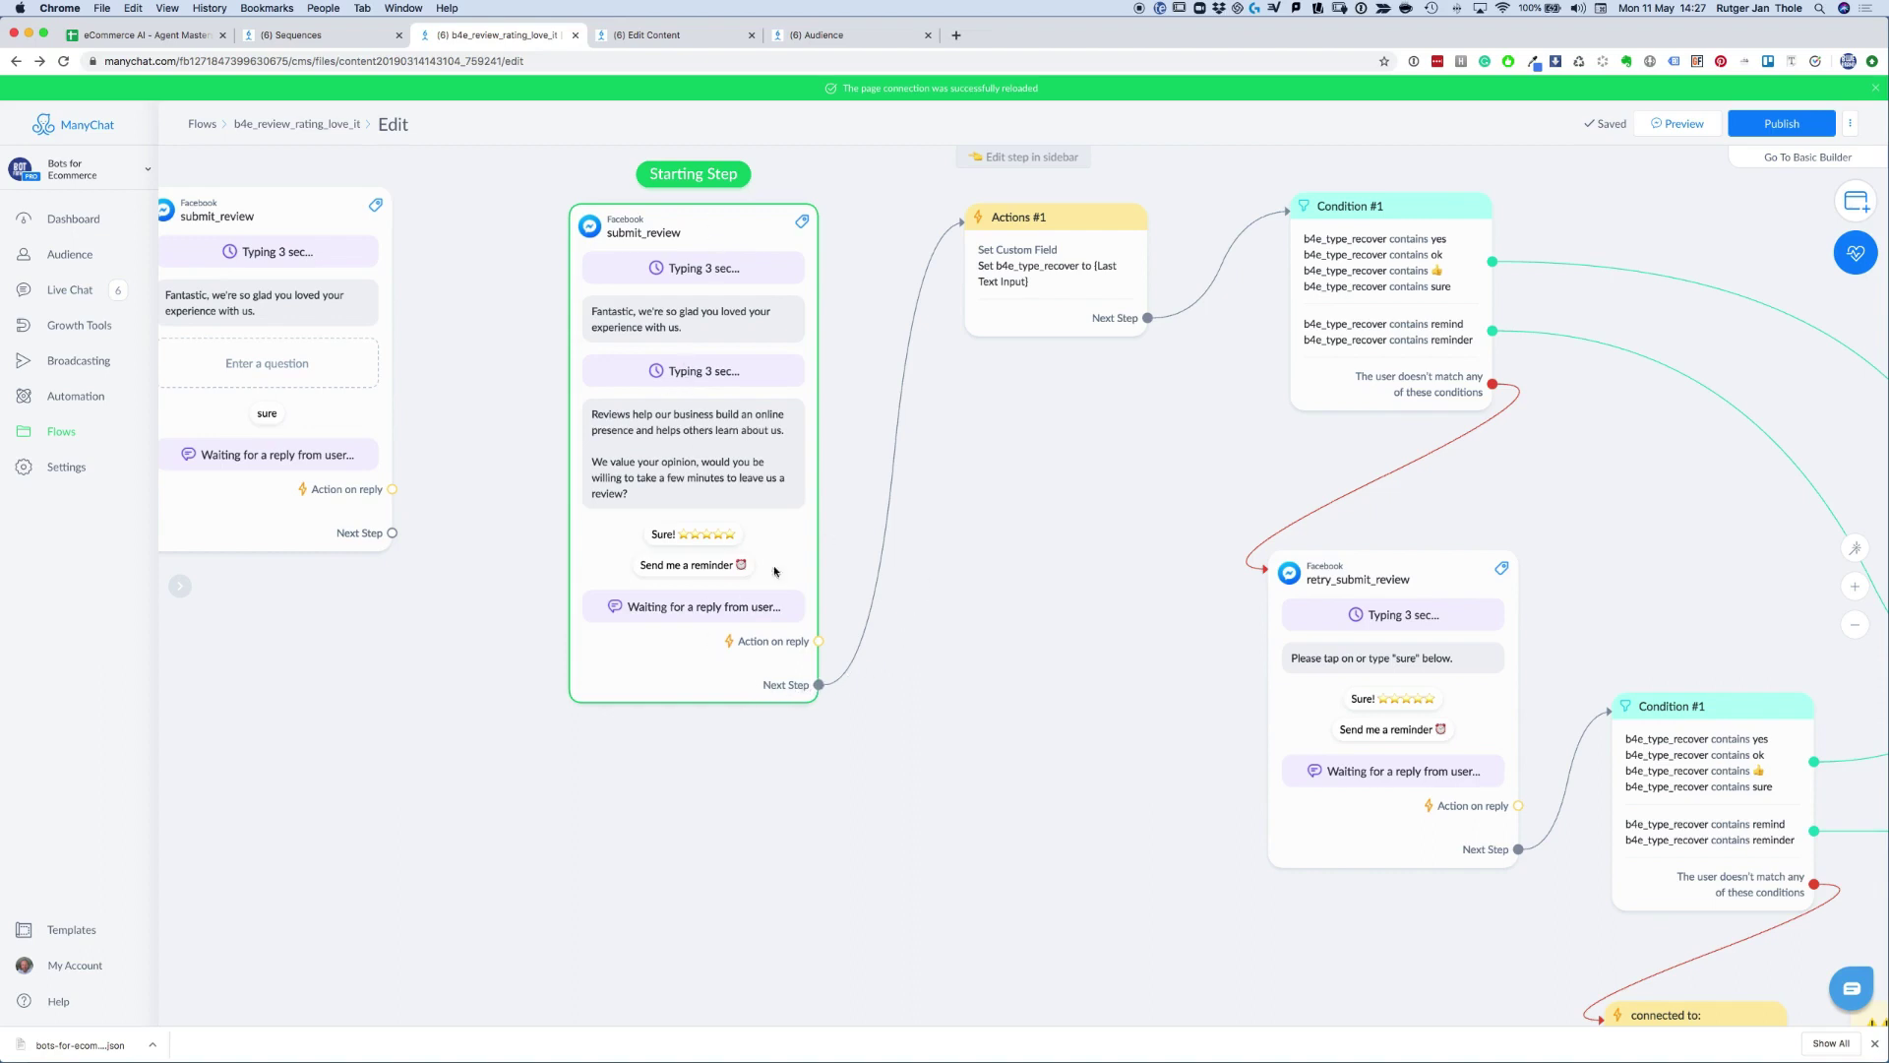
Set the Actions #1 custom field action to store Last Text Input in b4e_type_recover.
click(1038, 269)
click(267, 261)
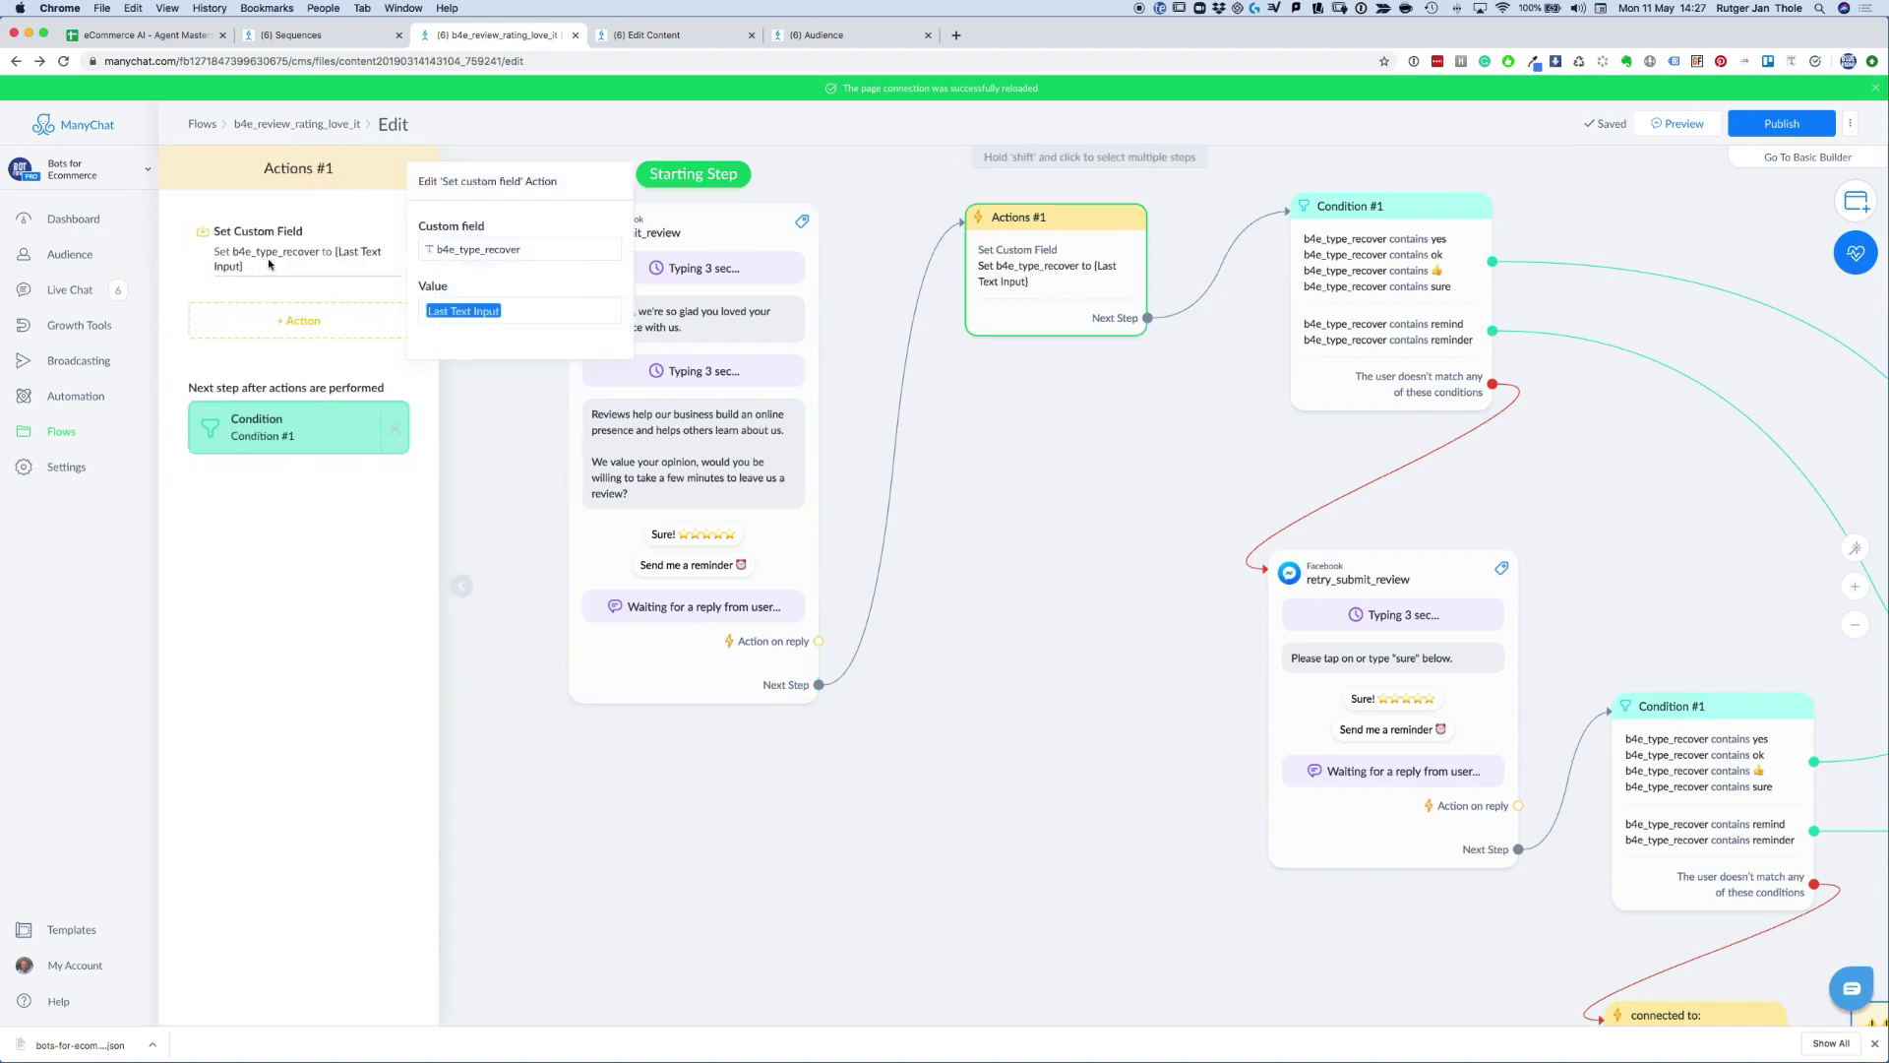
drag(526, 248, 433, 249)
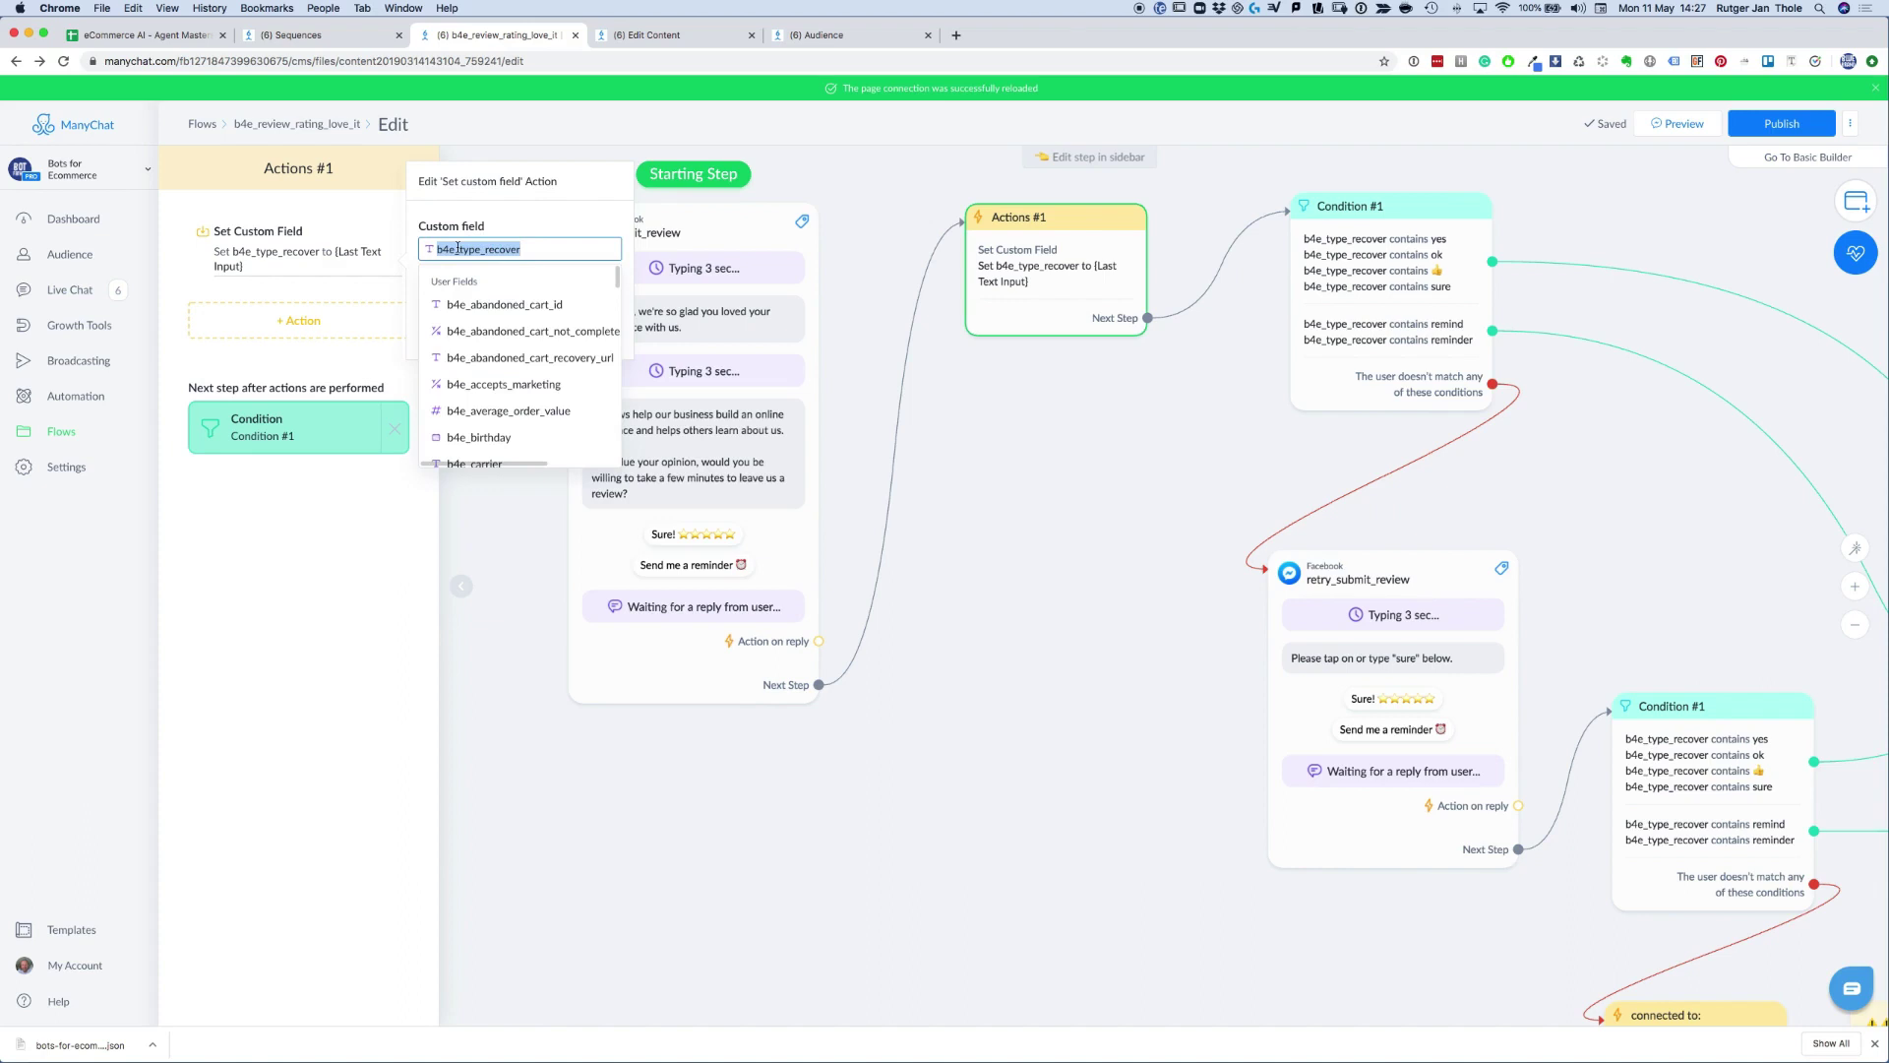
click(553, 224)
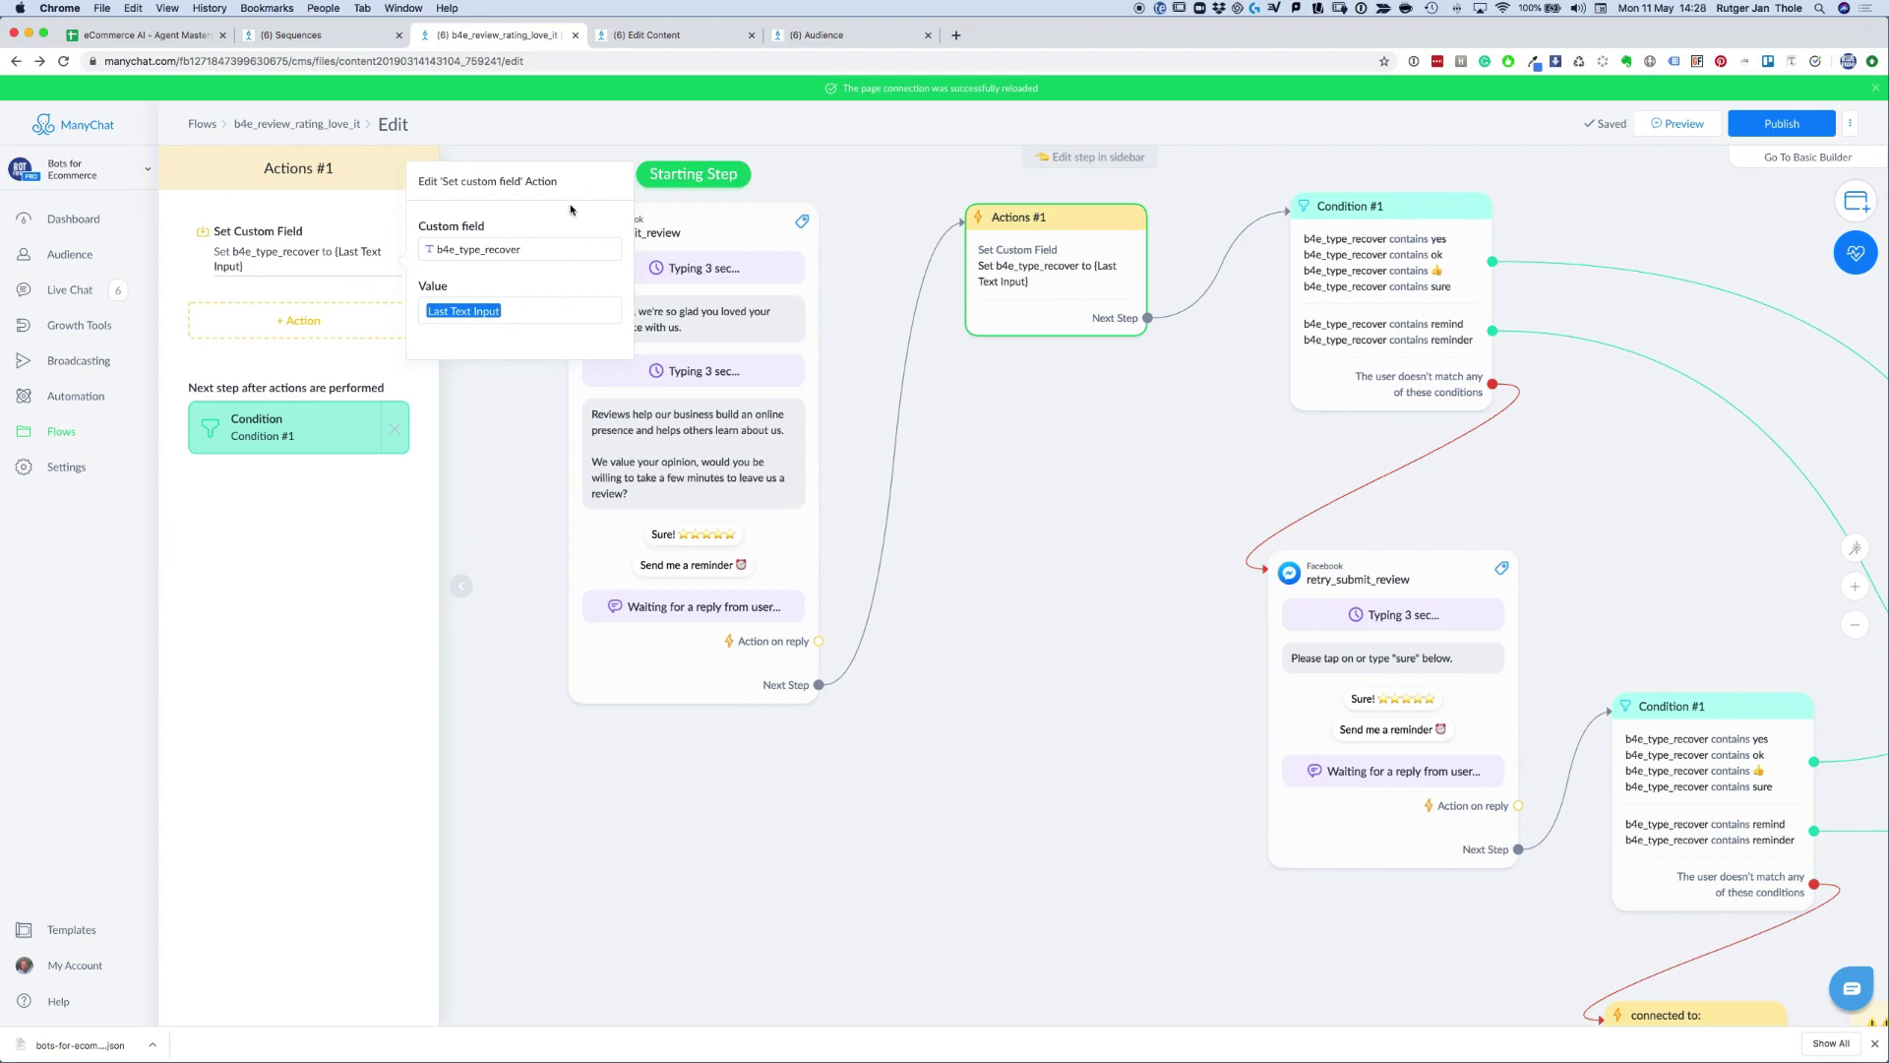
click(500, 249)
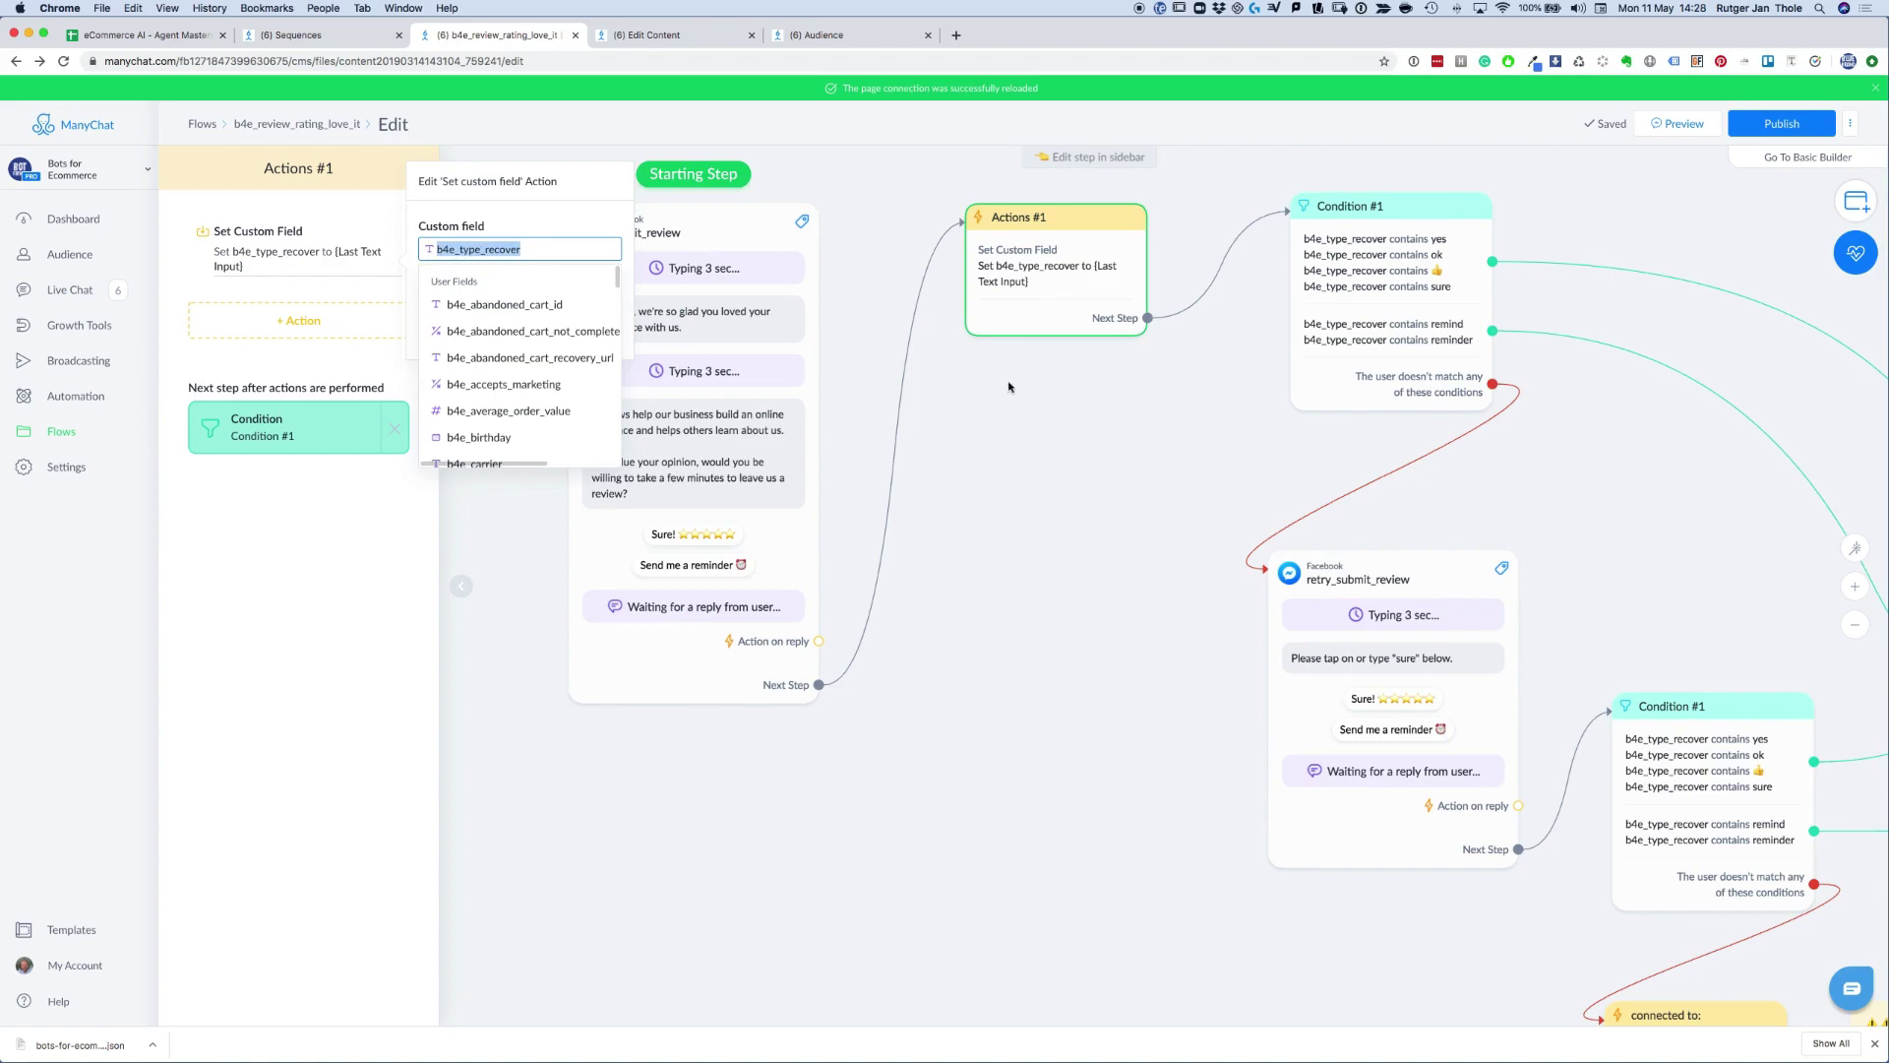
click(1103, 659)
Close Actions #1 and pan right to show Condition #1's two Start another Flow branches.
scroll(1029, 591, down, 2)
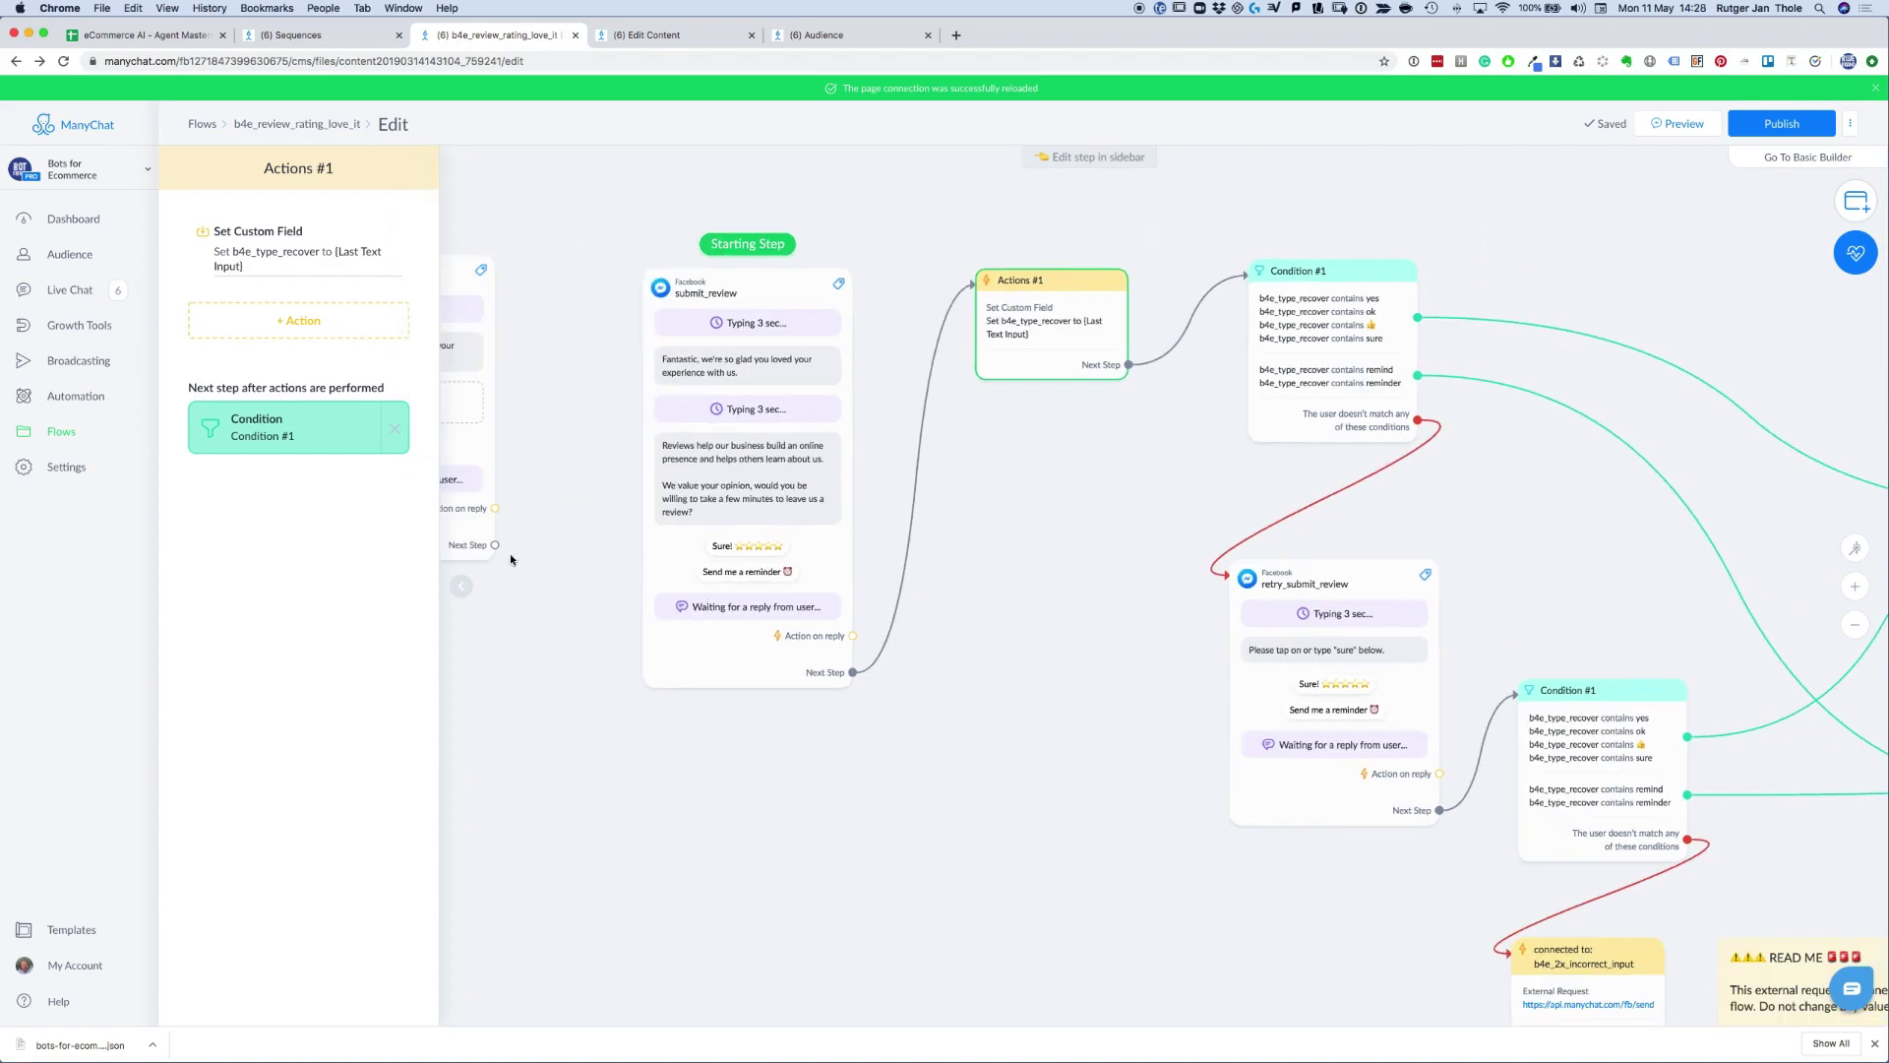
click(498, 610)
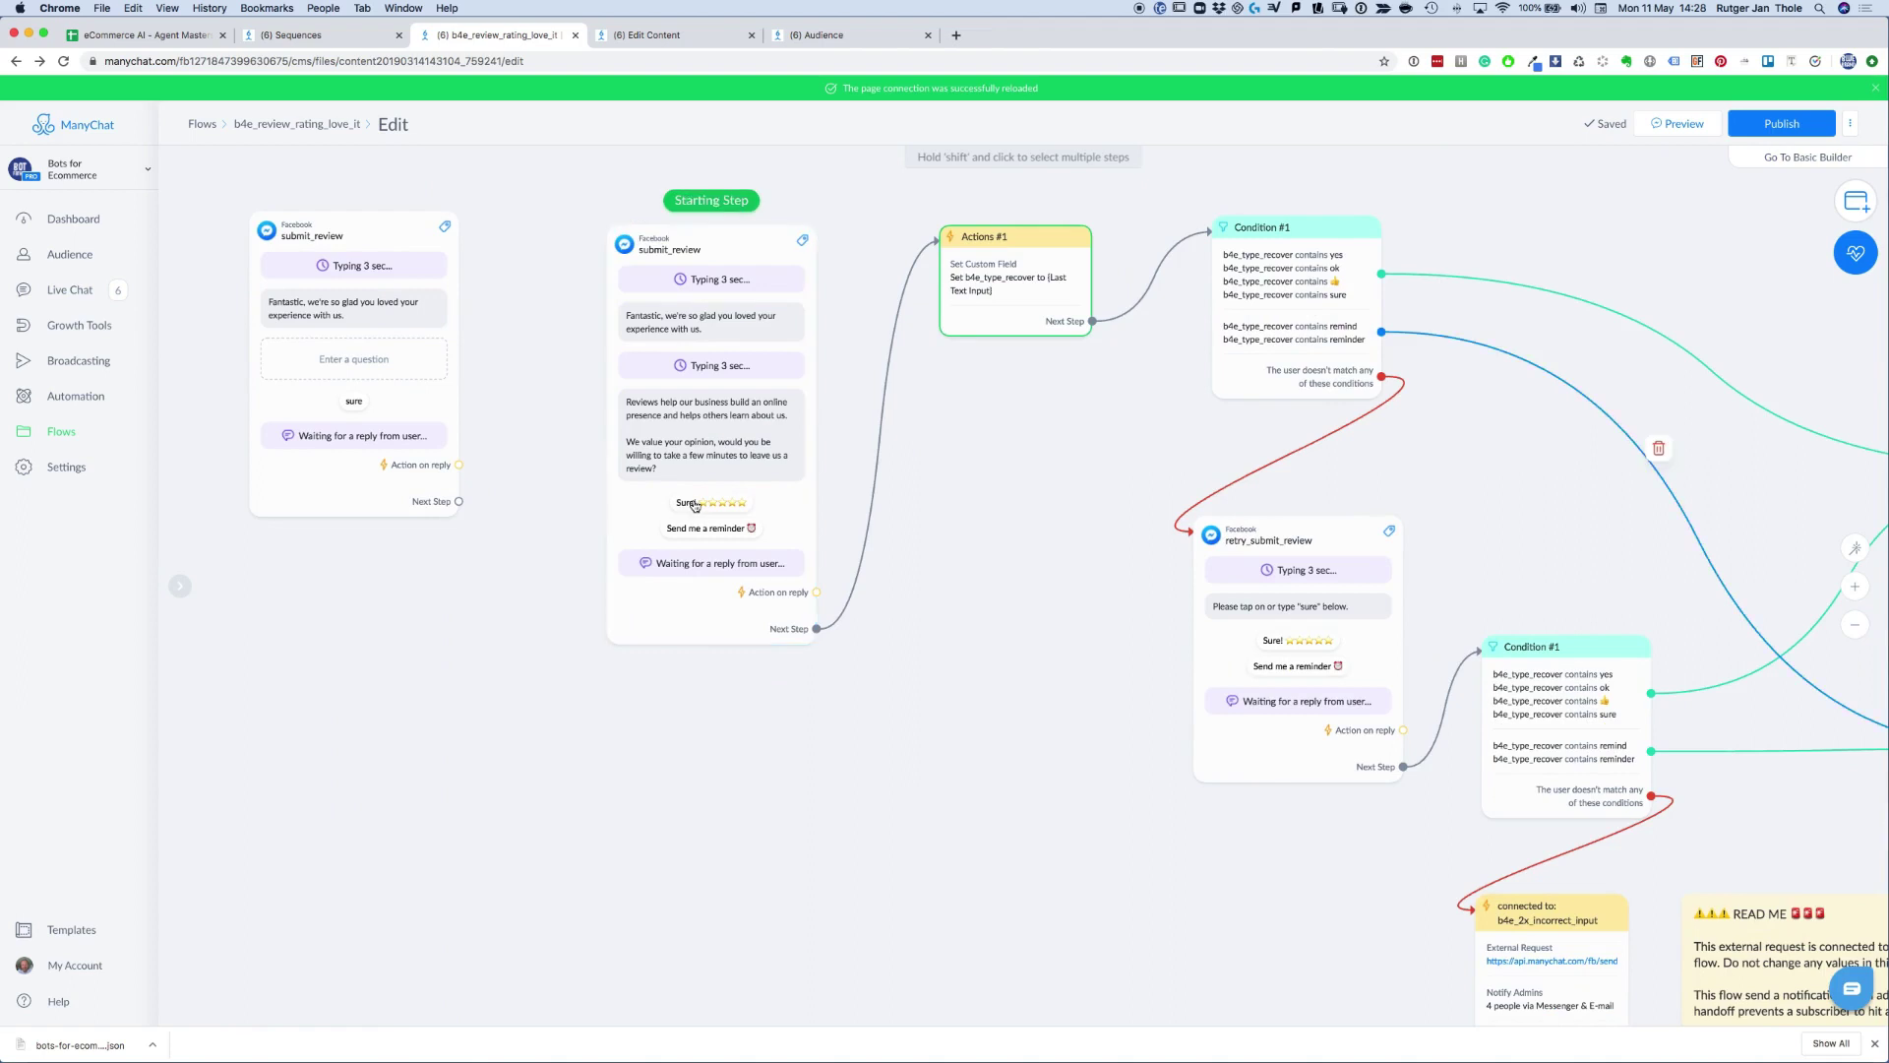
click(1033, 492)
scroll(944, 413, right, 3)
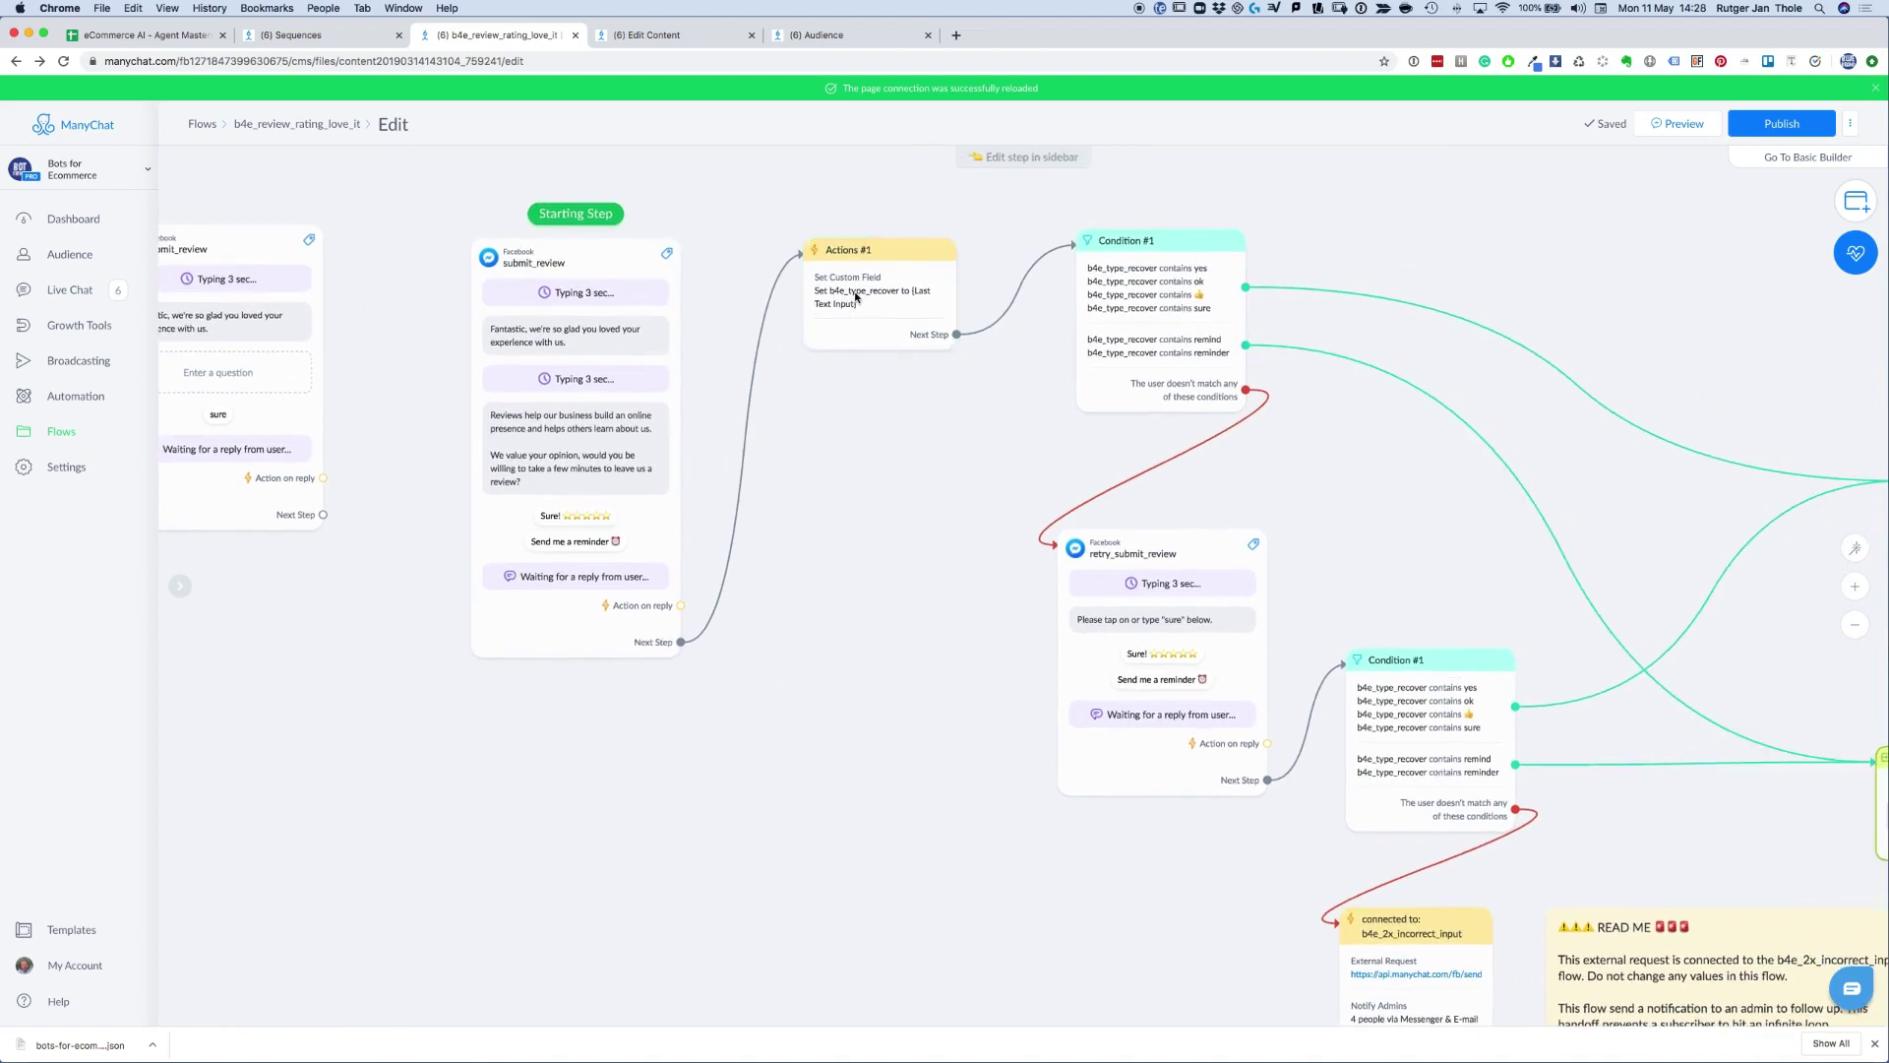
scroll(1003, 418, right, 3)
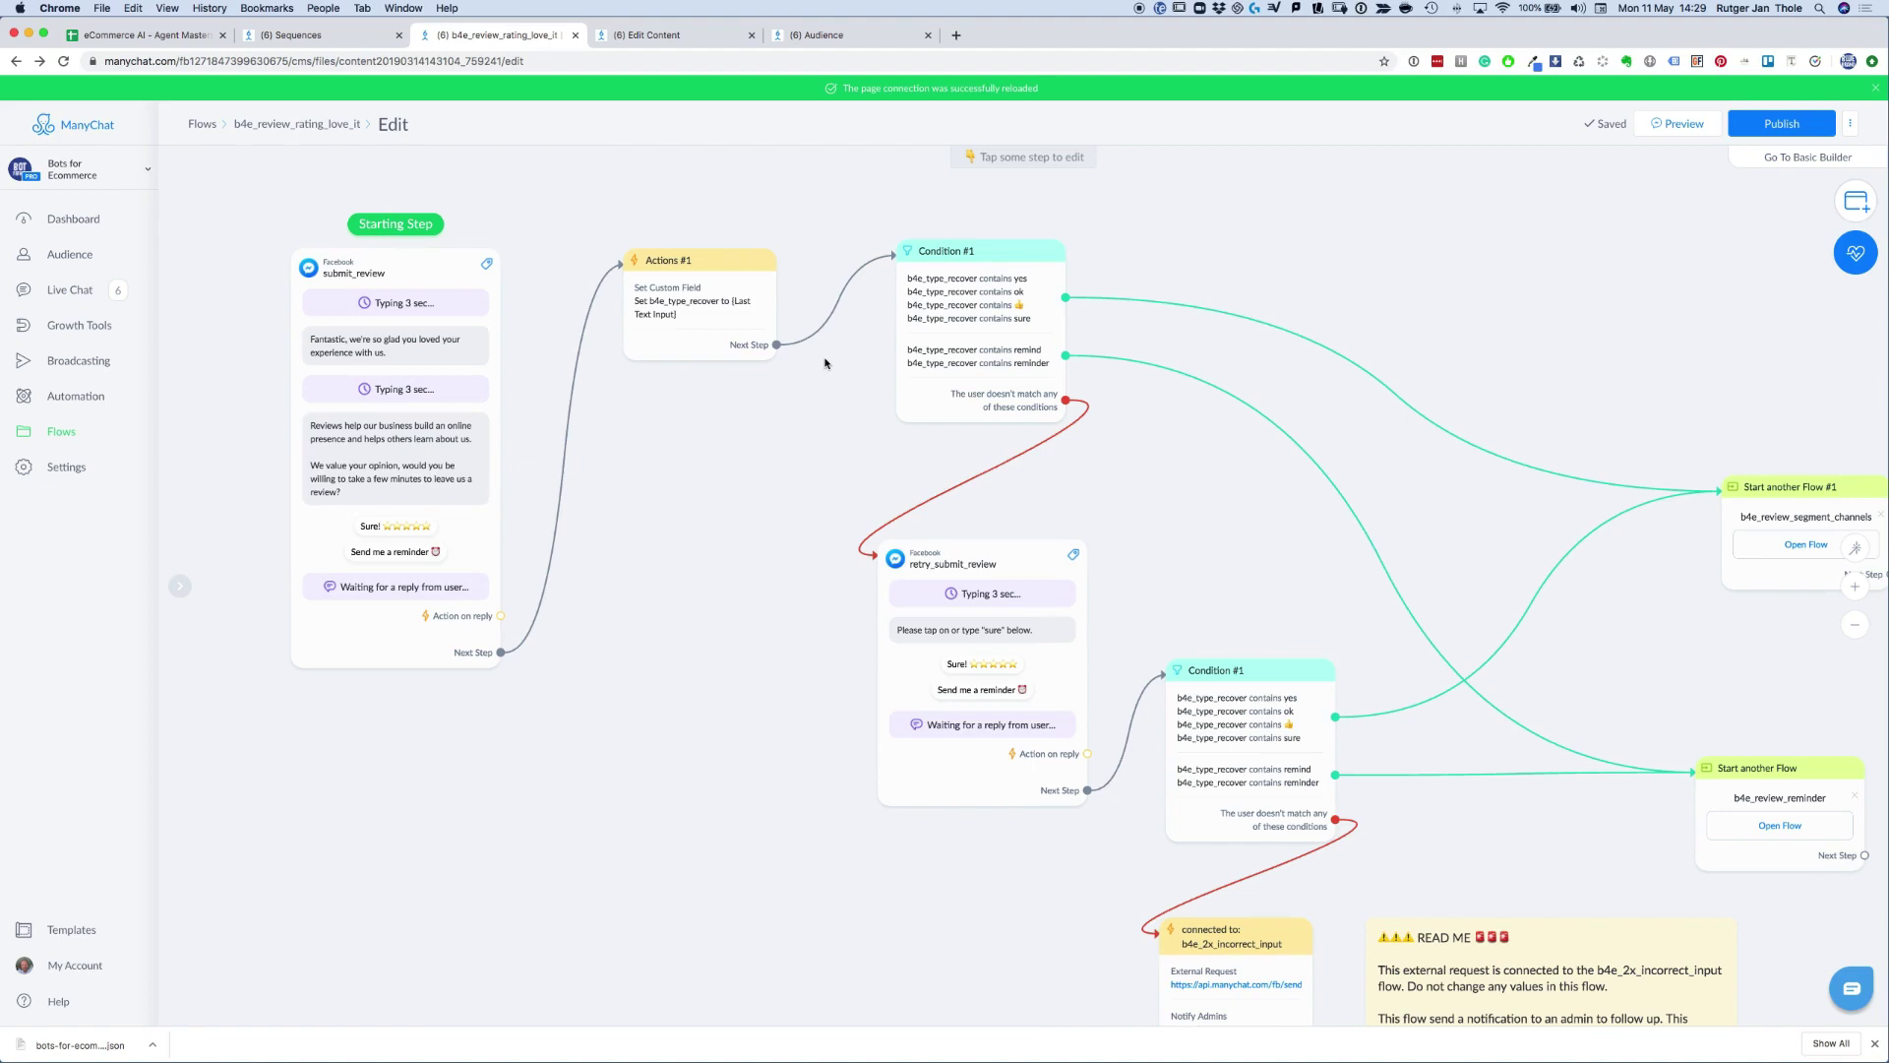
scroll(785, 541, down, 5)
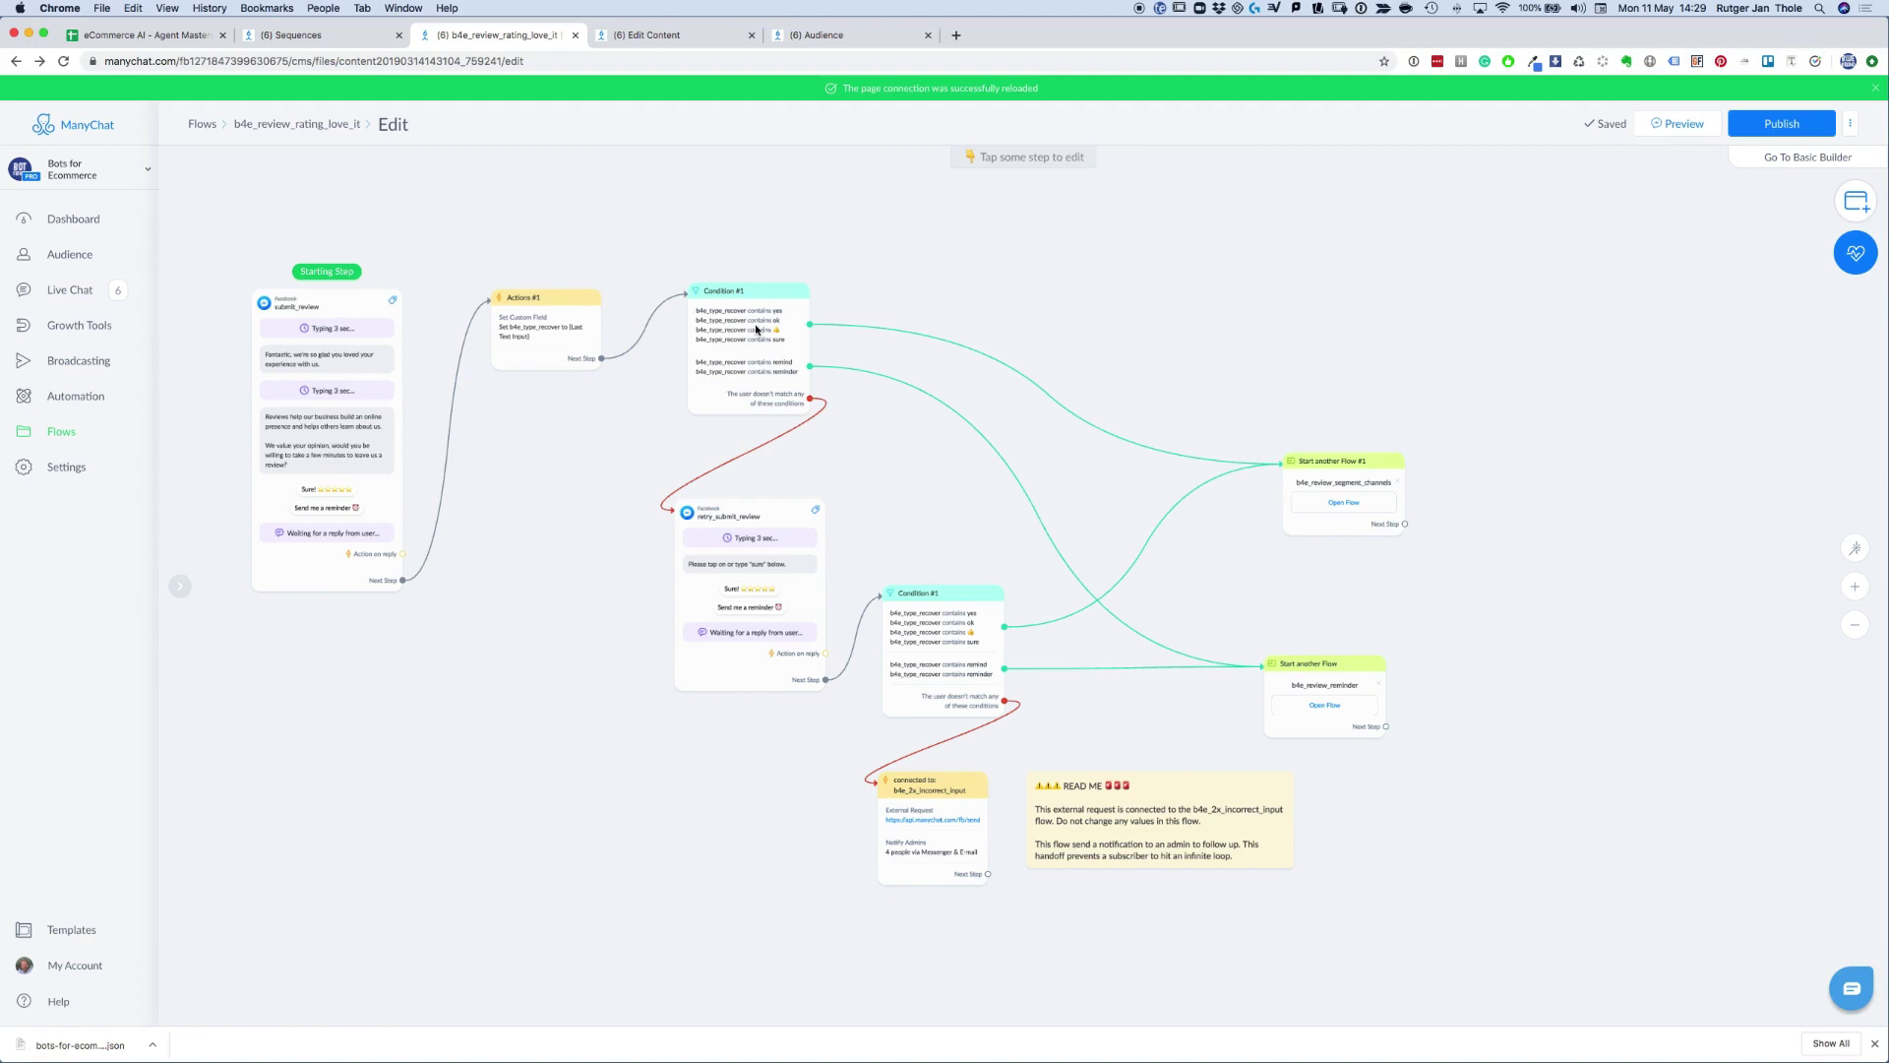
scroll(876, 300, left, 3)
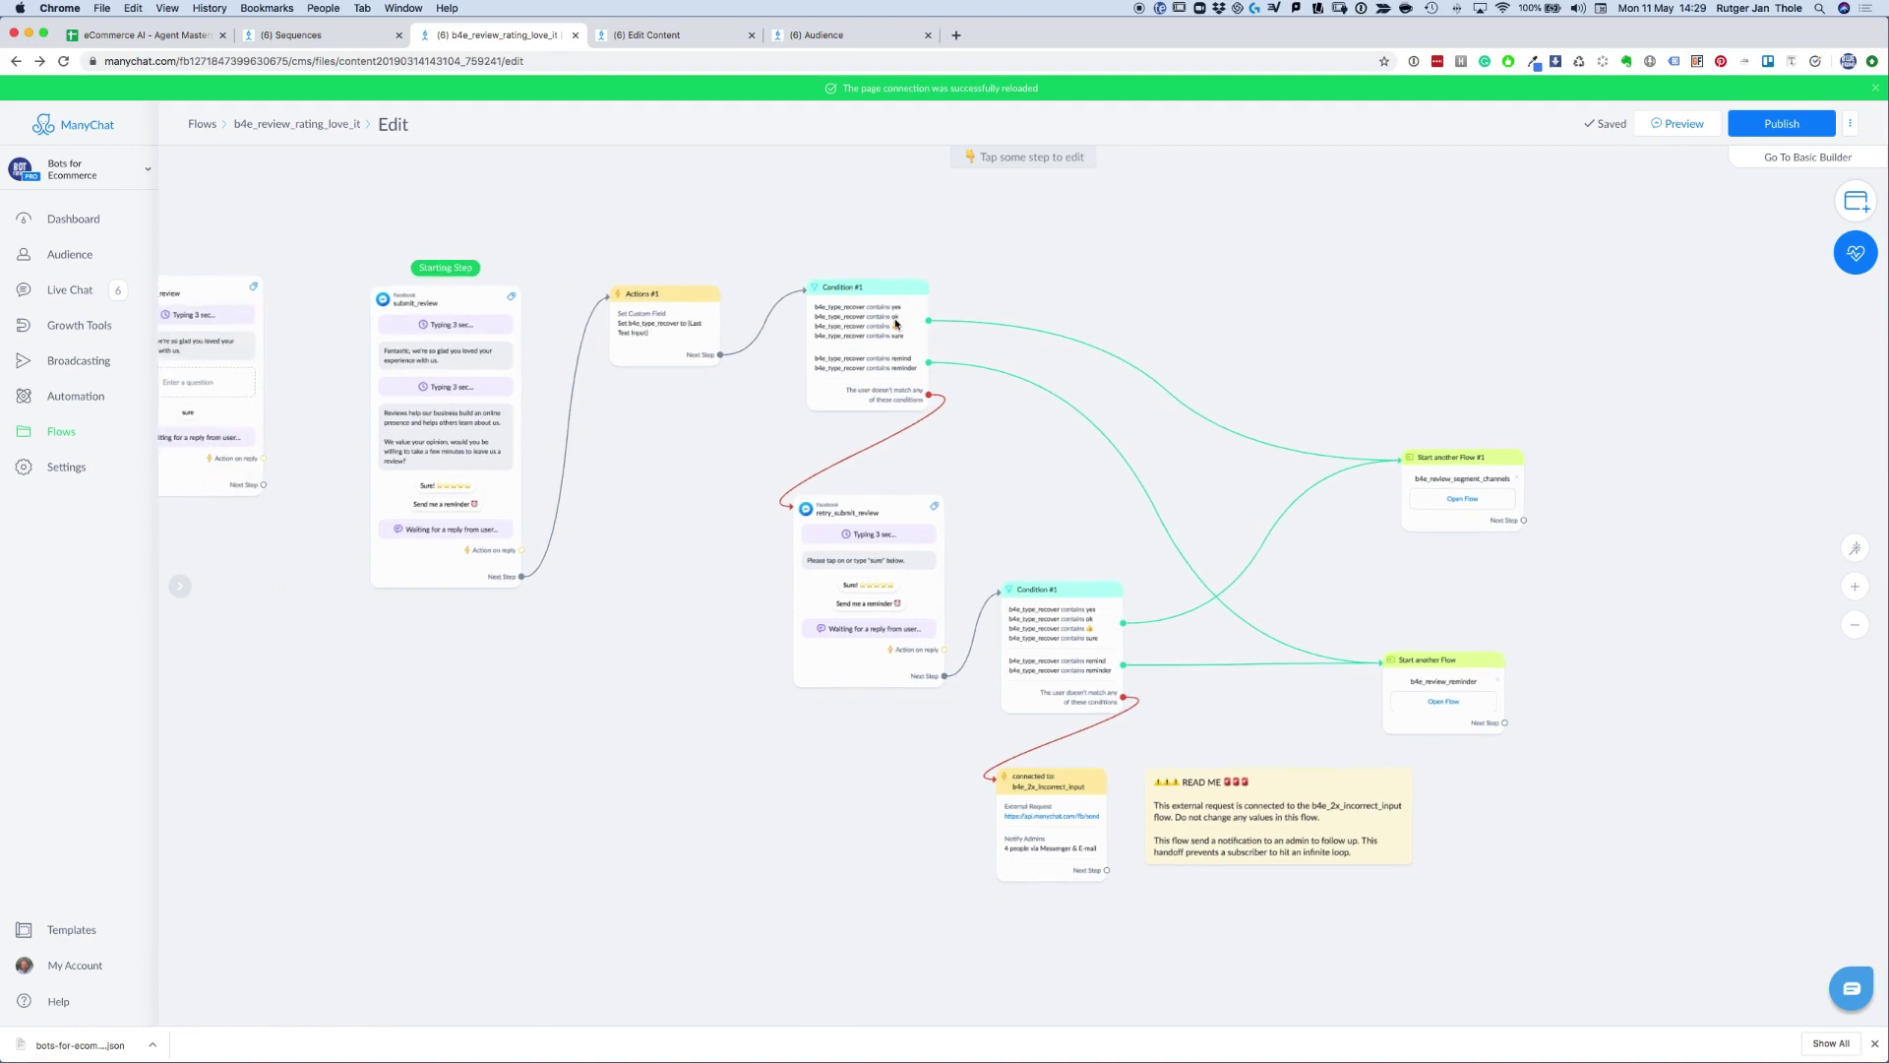
click(653, 330)
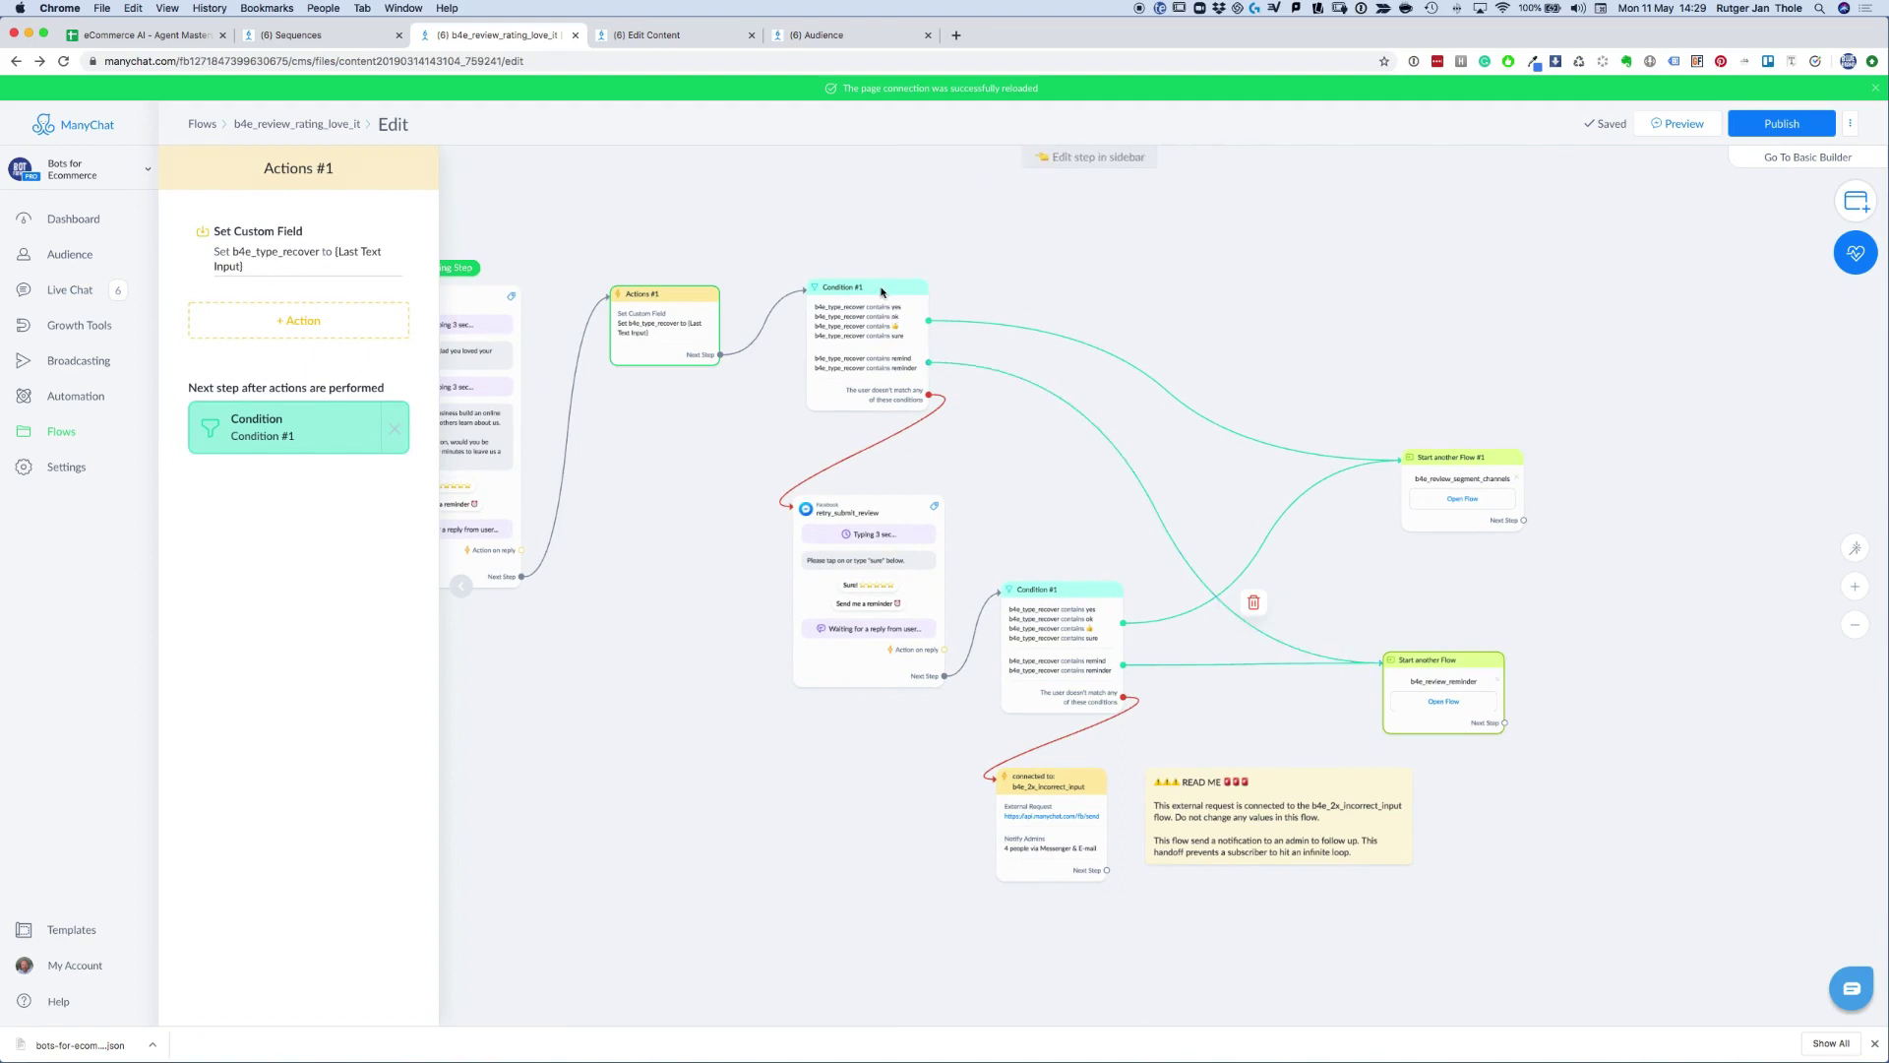
click(462, 587)
drag(1081, 325, 774, 299)
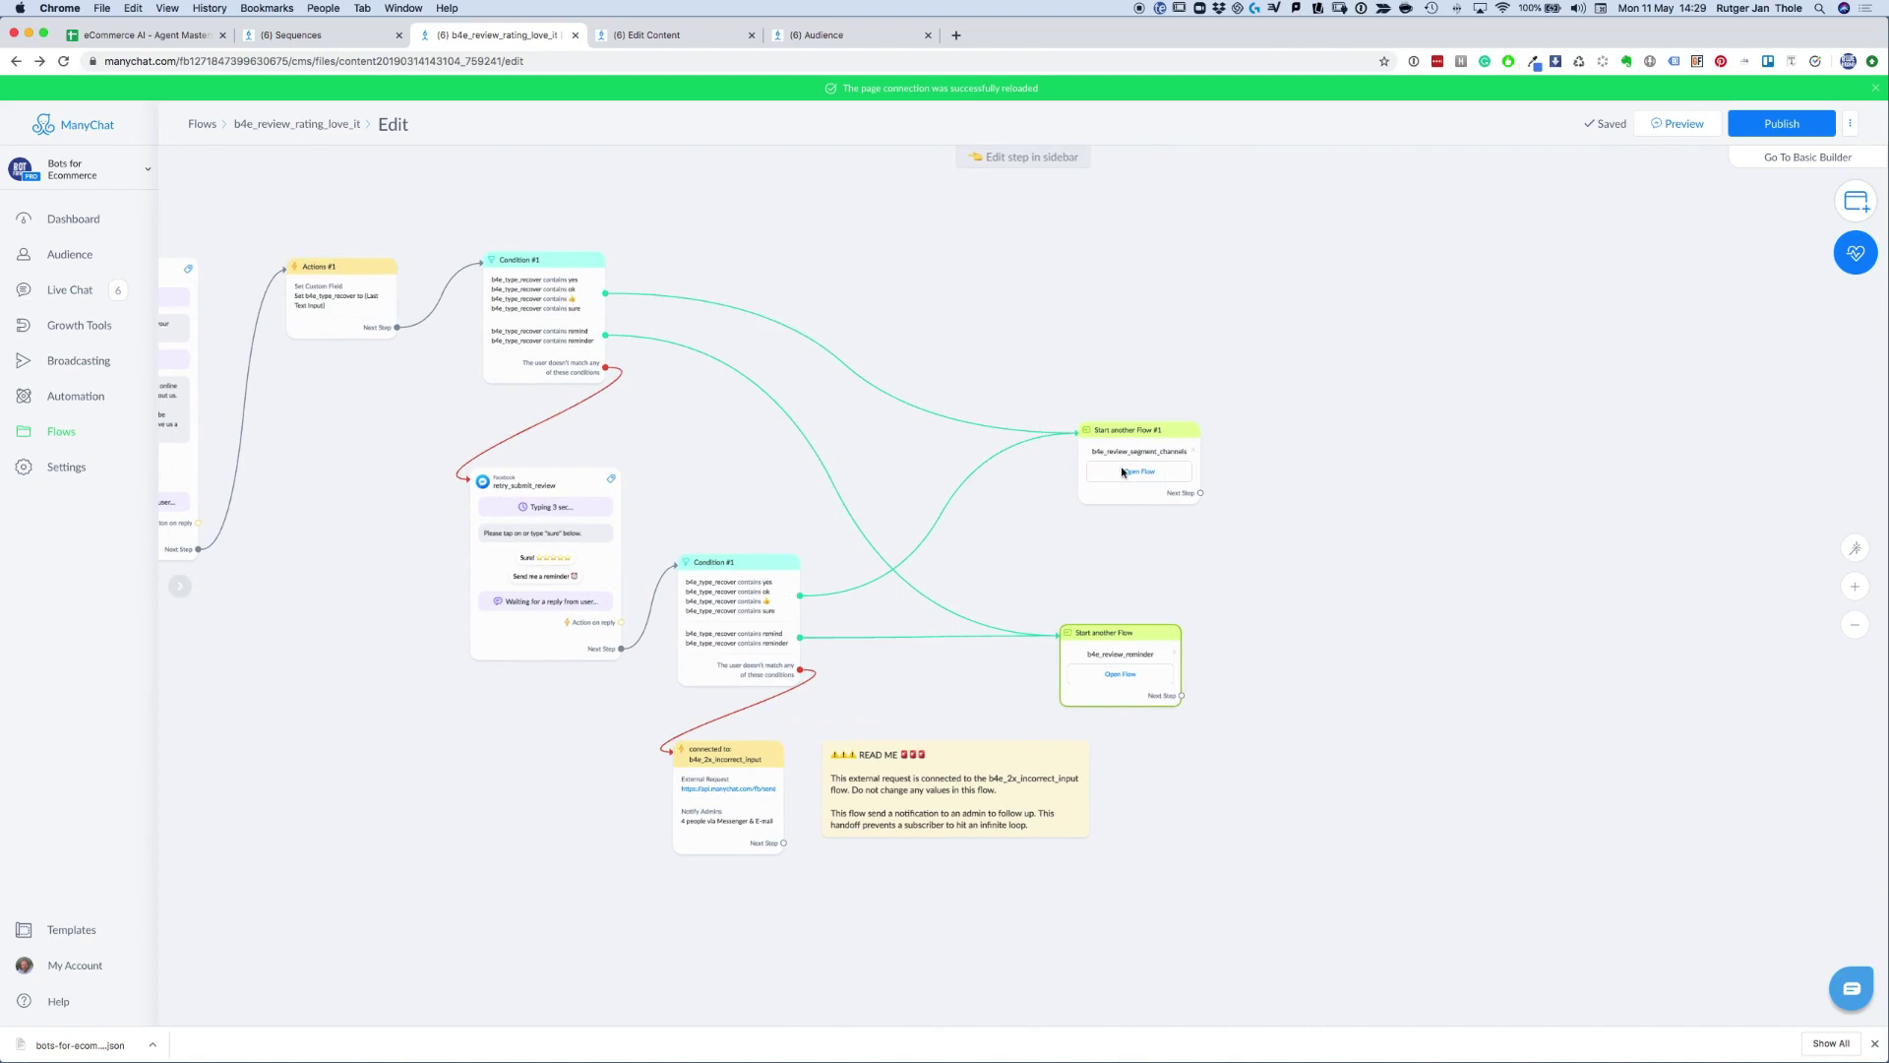
click(772, 264)
drag(772, 264, 1087, 286)
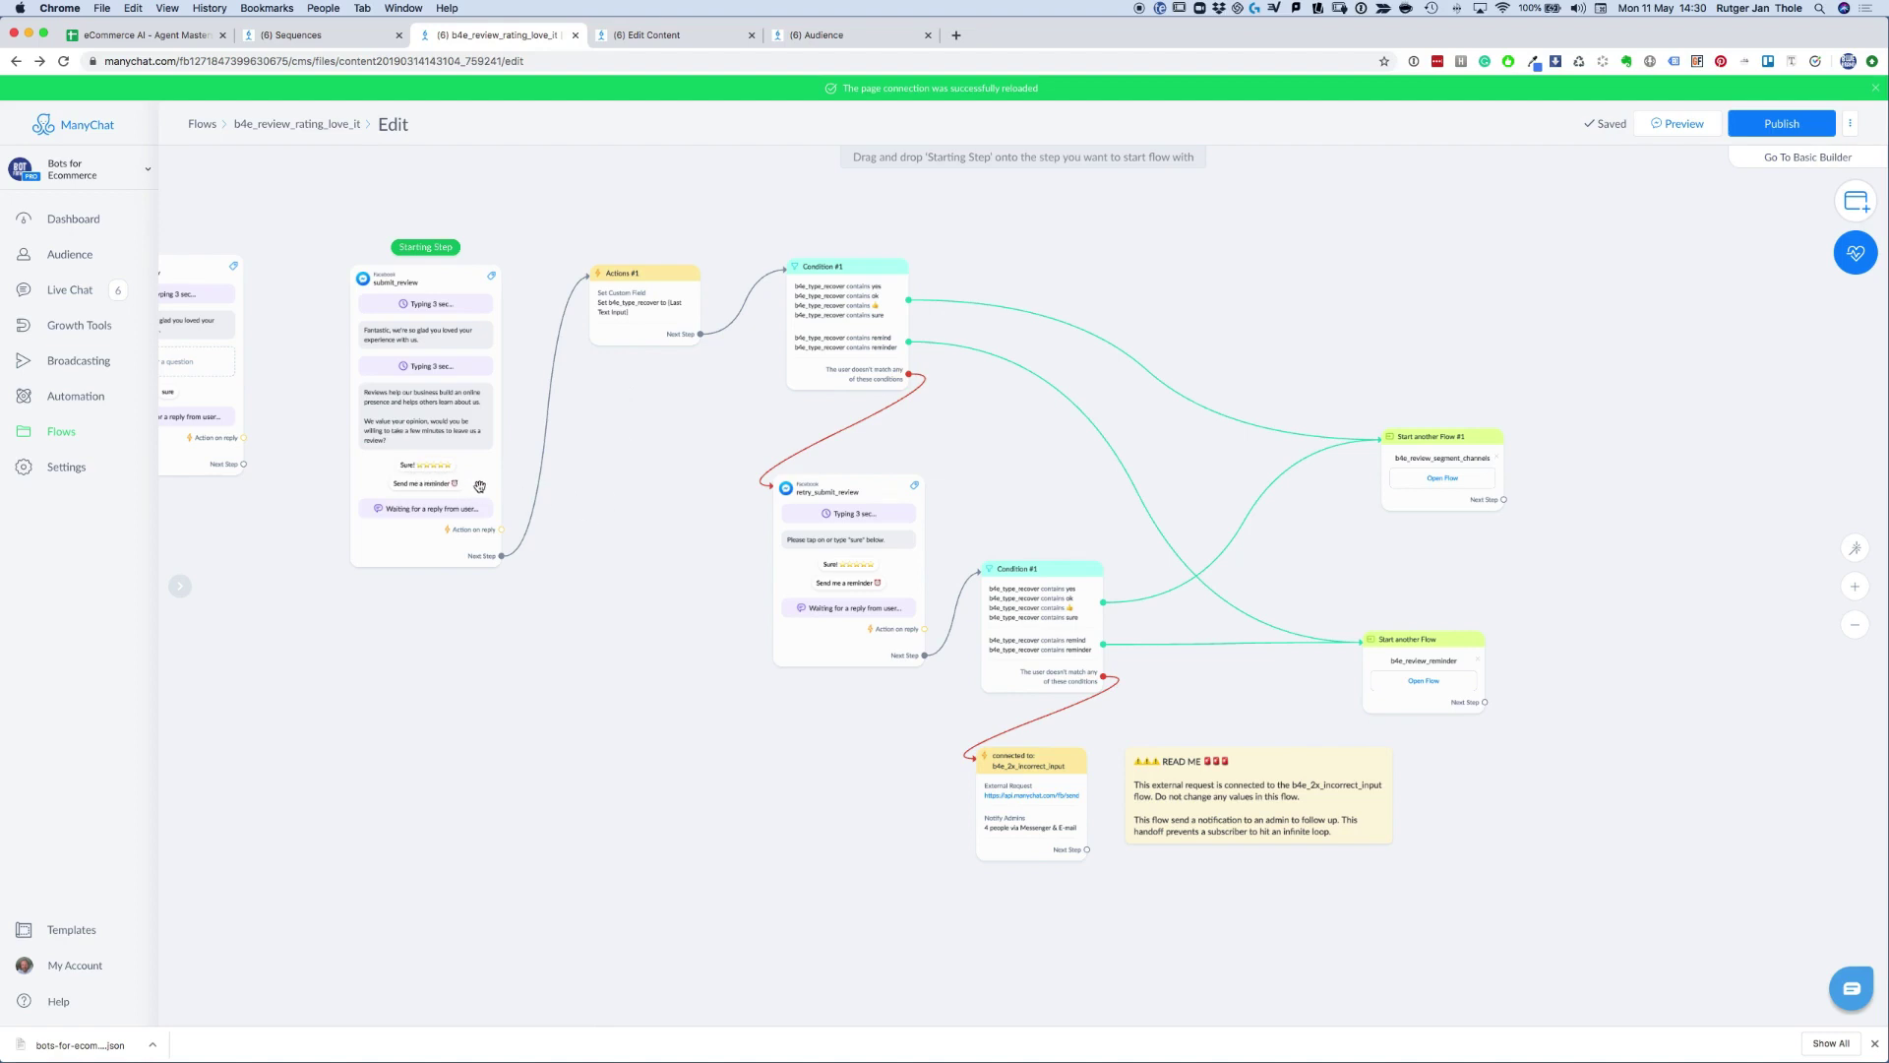
drag(1008, 211, 915, 278)
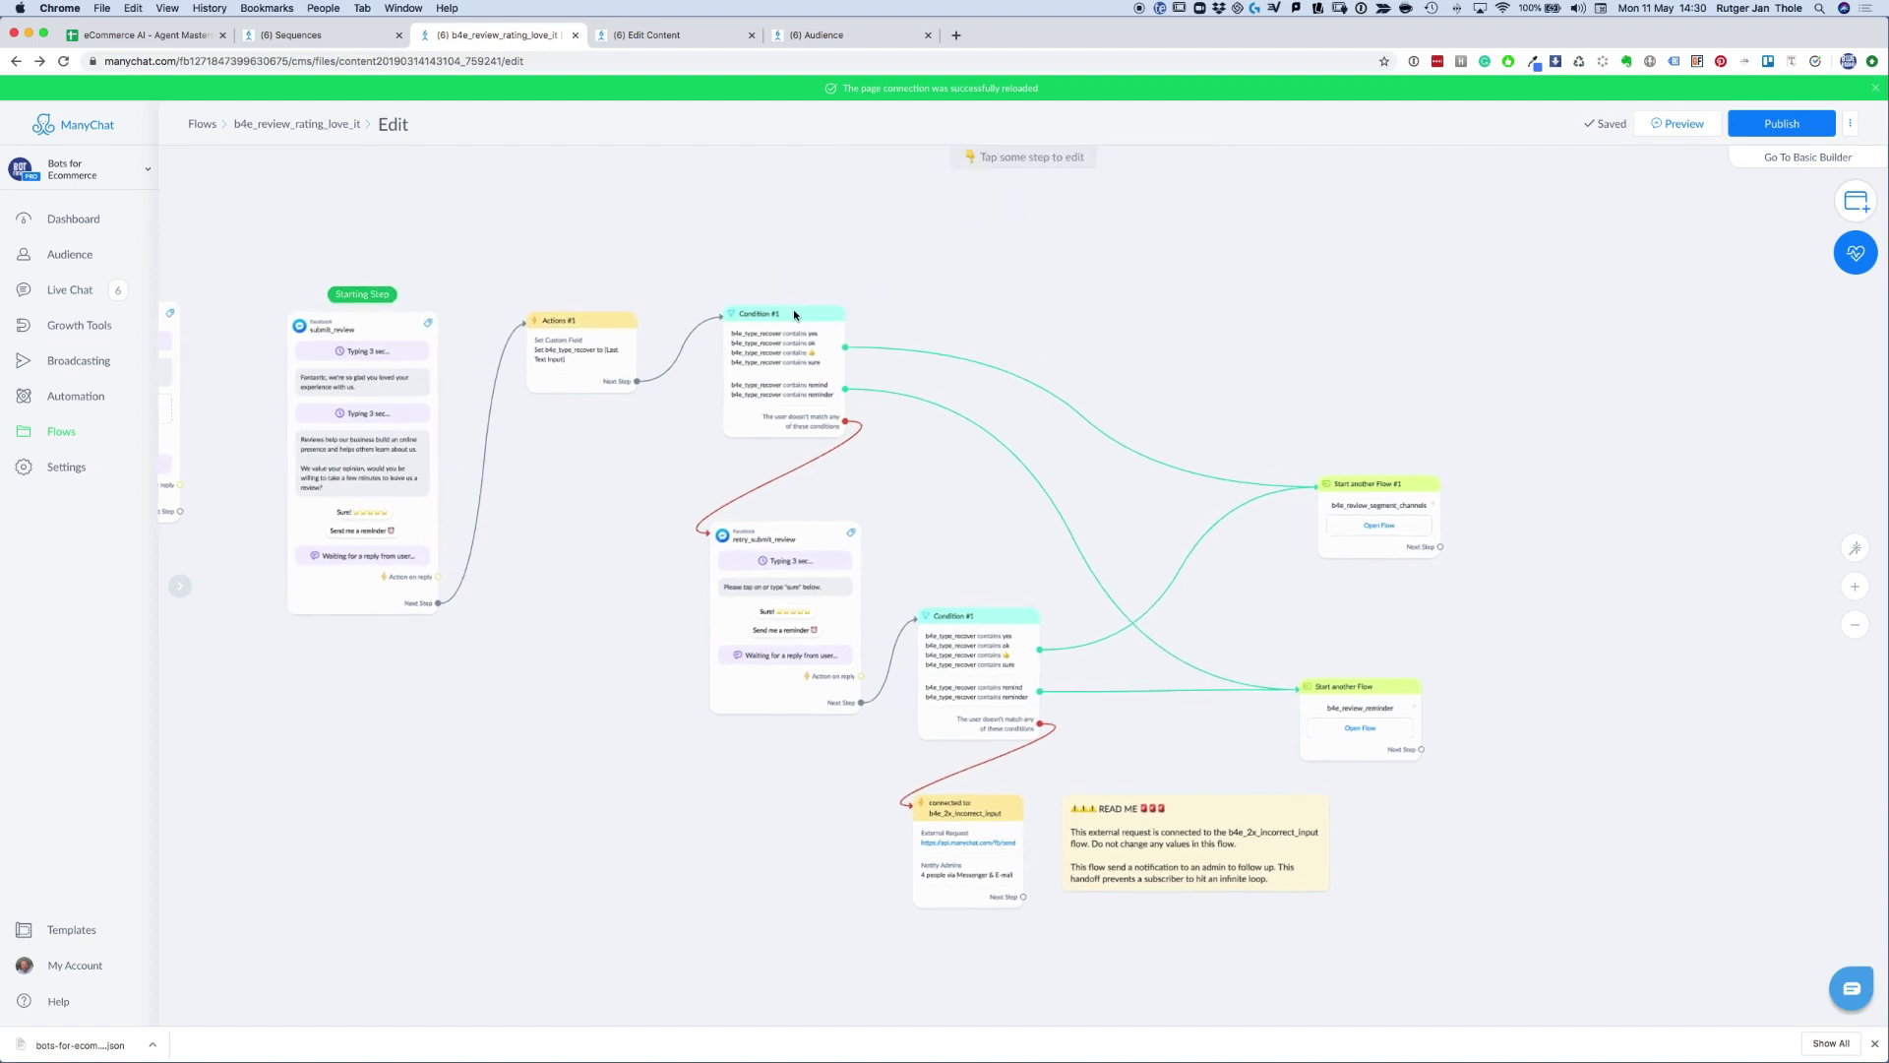
scroll(795, 315, up, 2)
scroll(803, 364, up, 2)
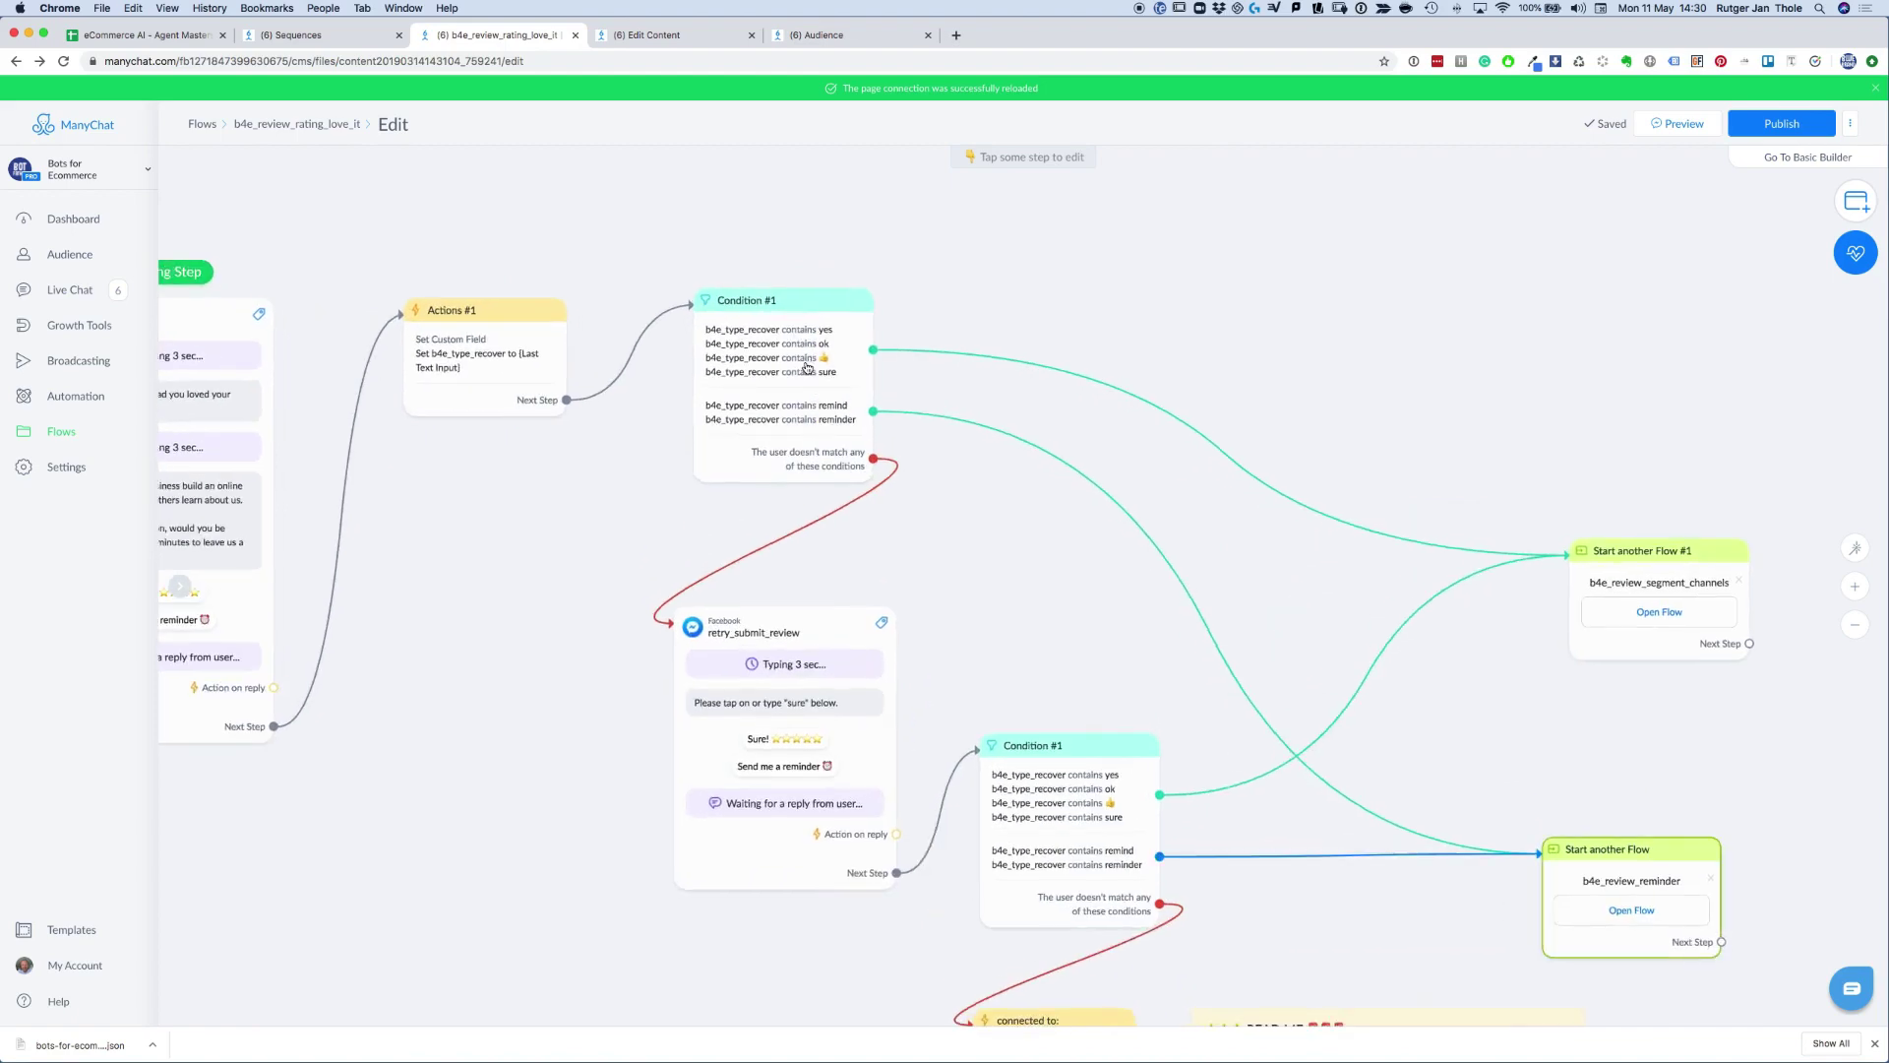
Pan the canvas to inspect the retry condition and the admin handoff.
scroll(1073, 235, down, 2)
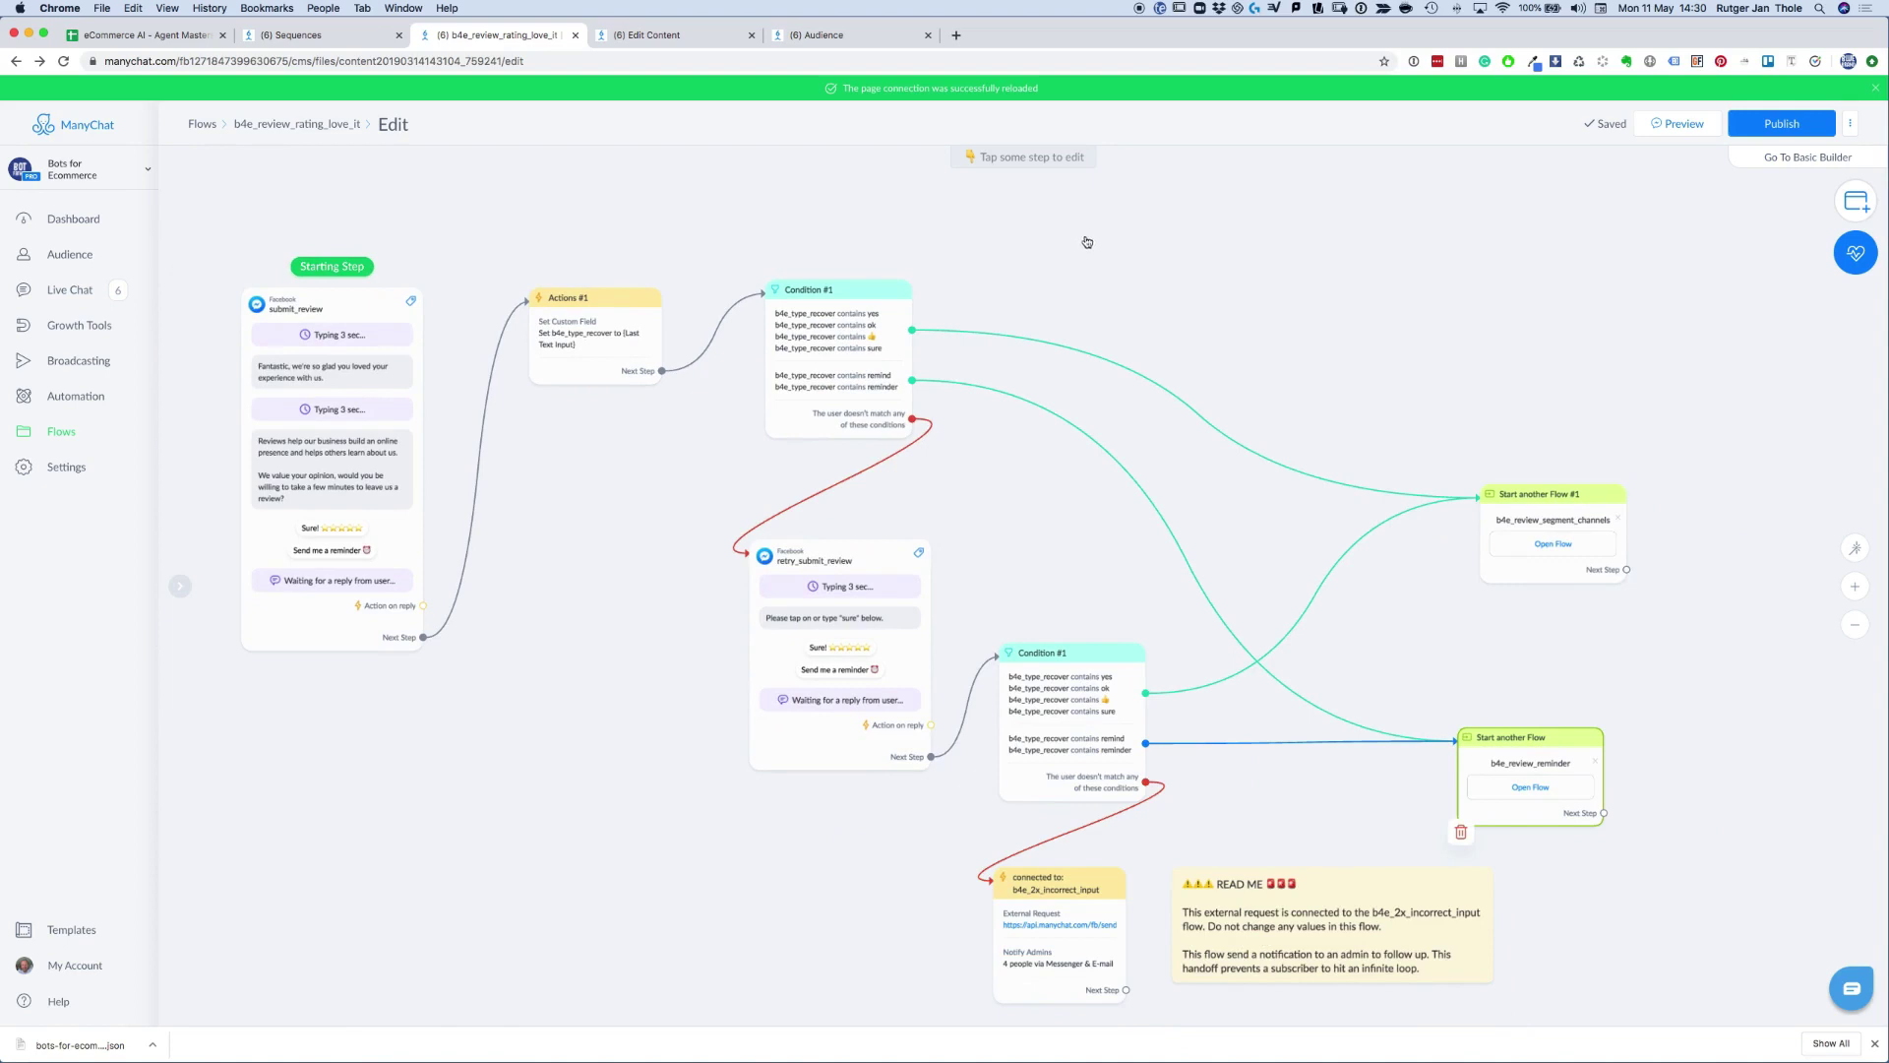
scroll(1122, 241, down, 2)
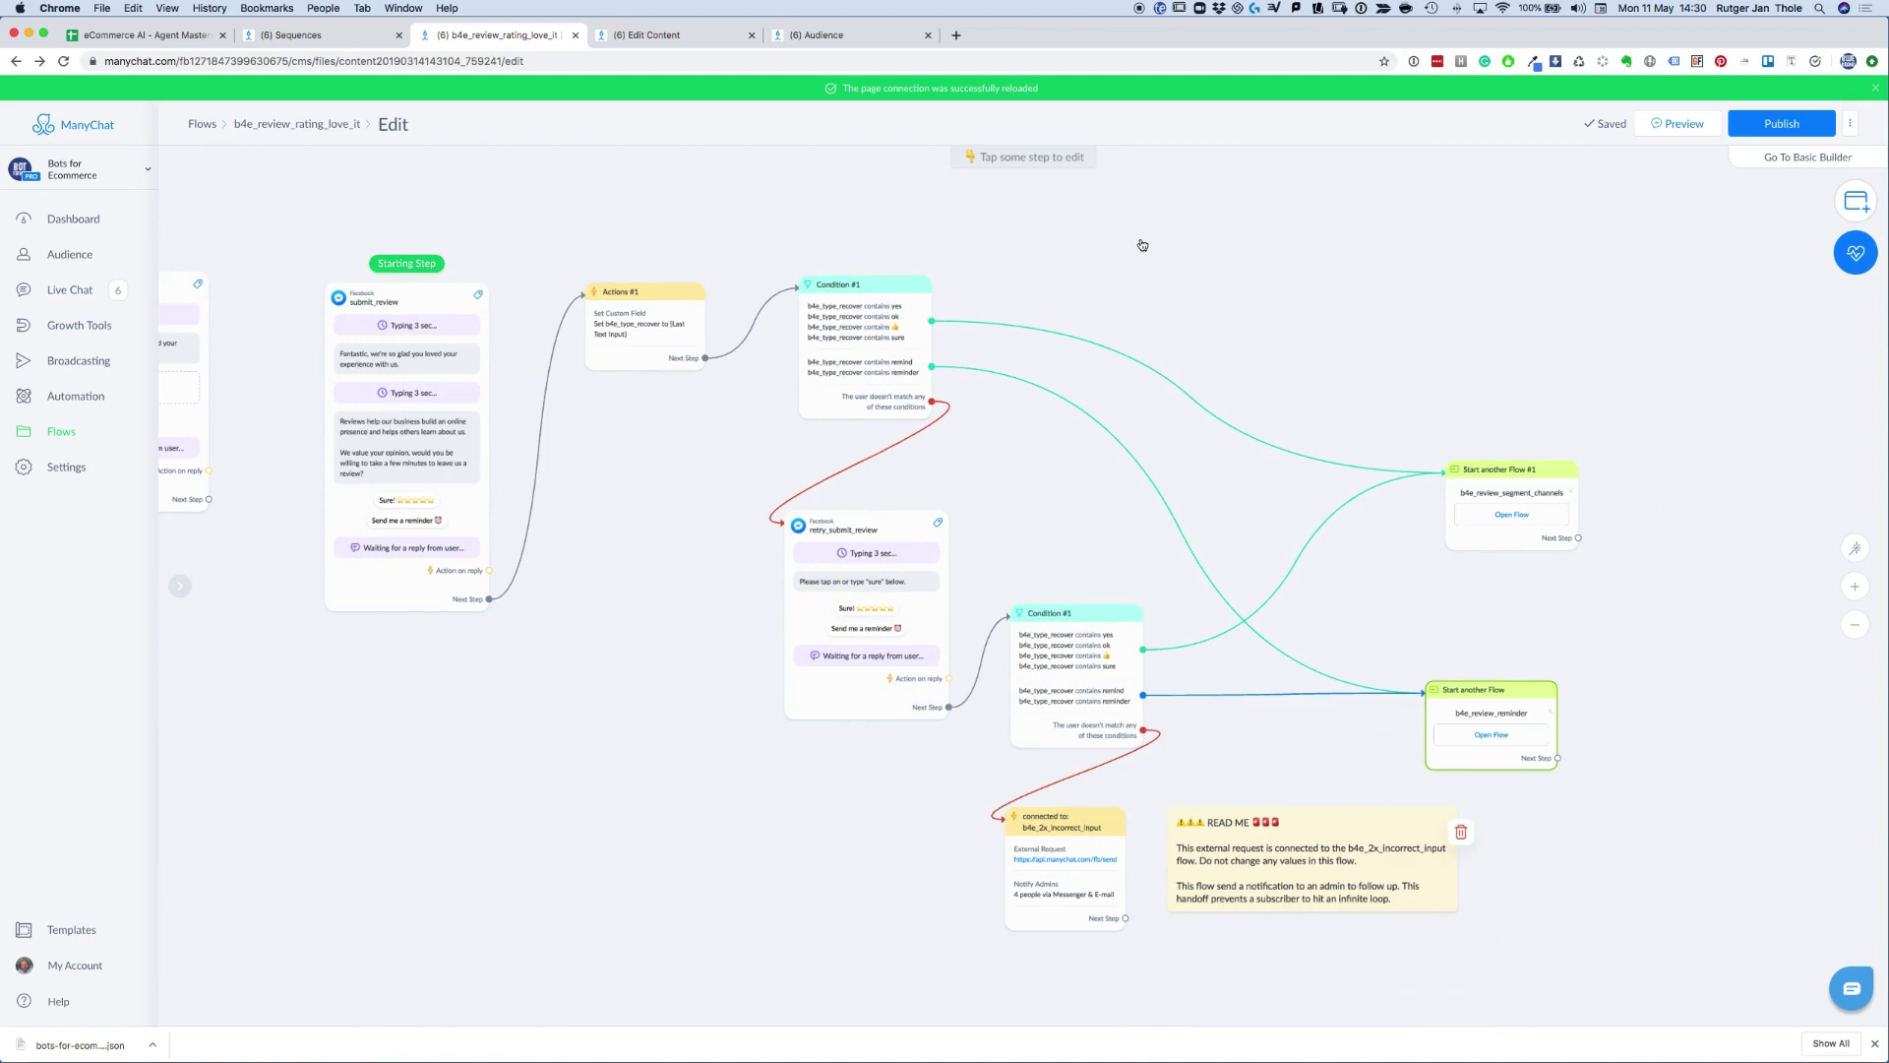
drag(1132, 254, 1080, 251)
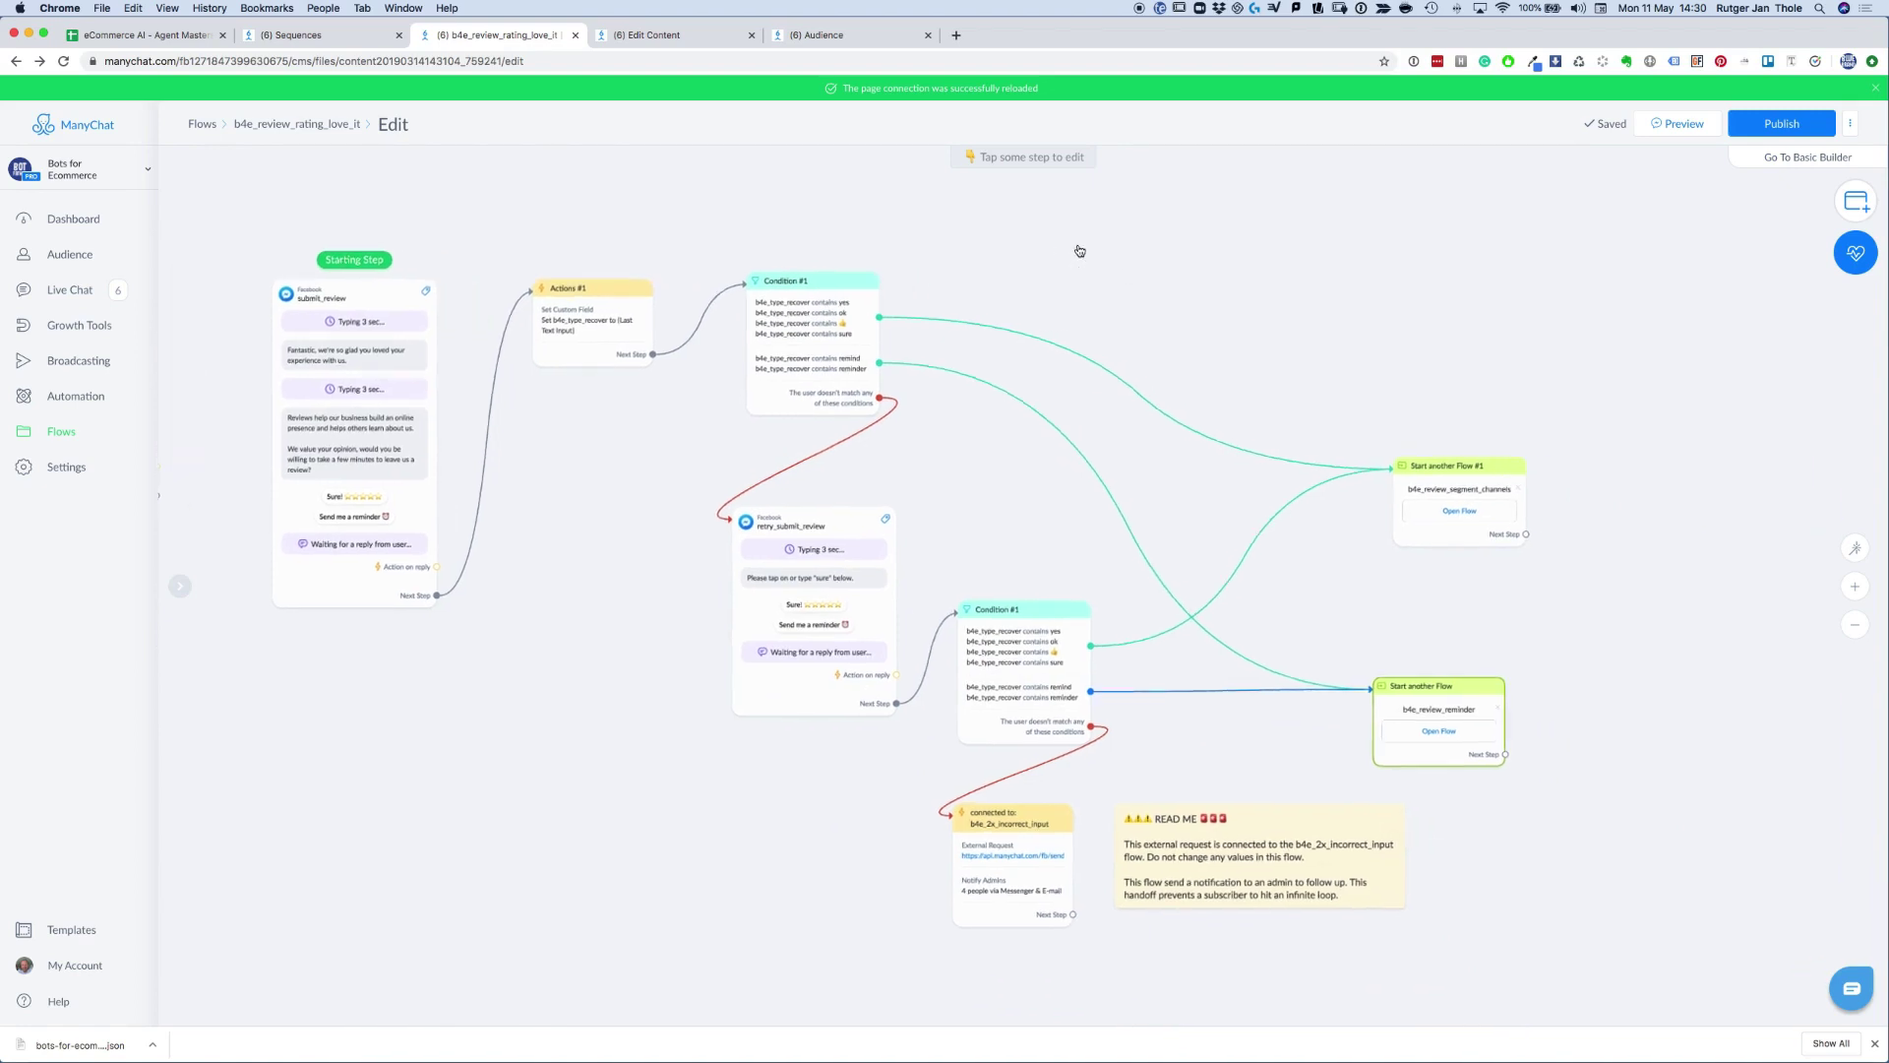
drag(710, 492, 715, 370)
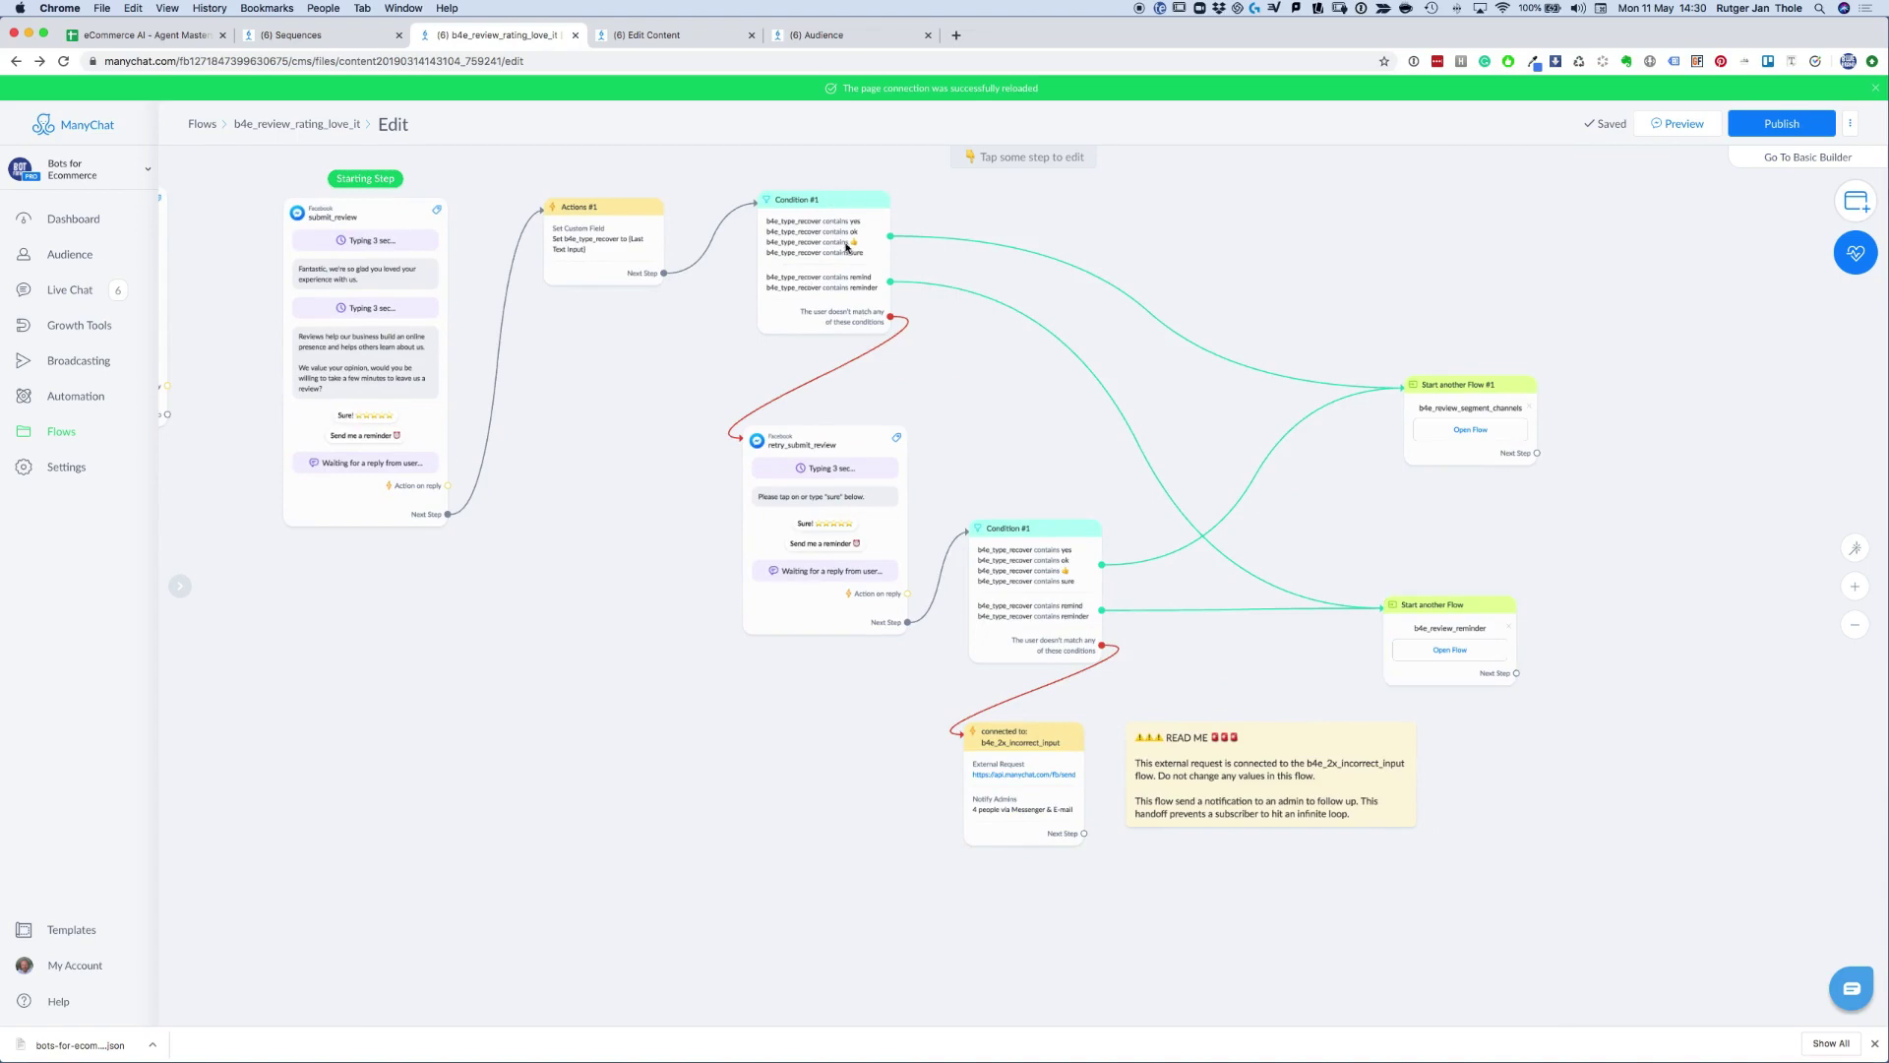
scroll(747, 474, up, 2)
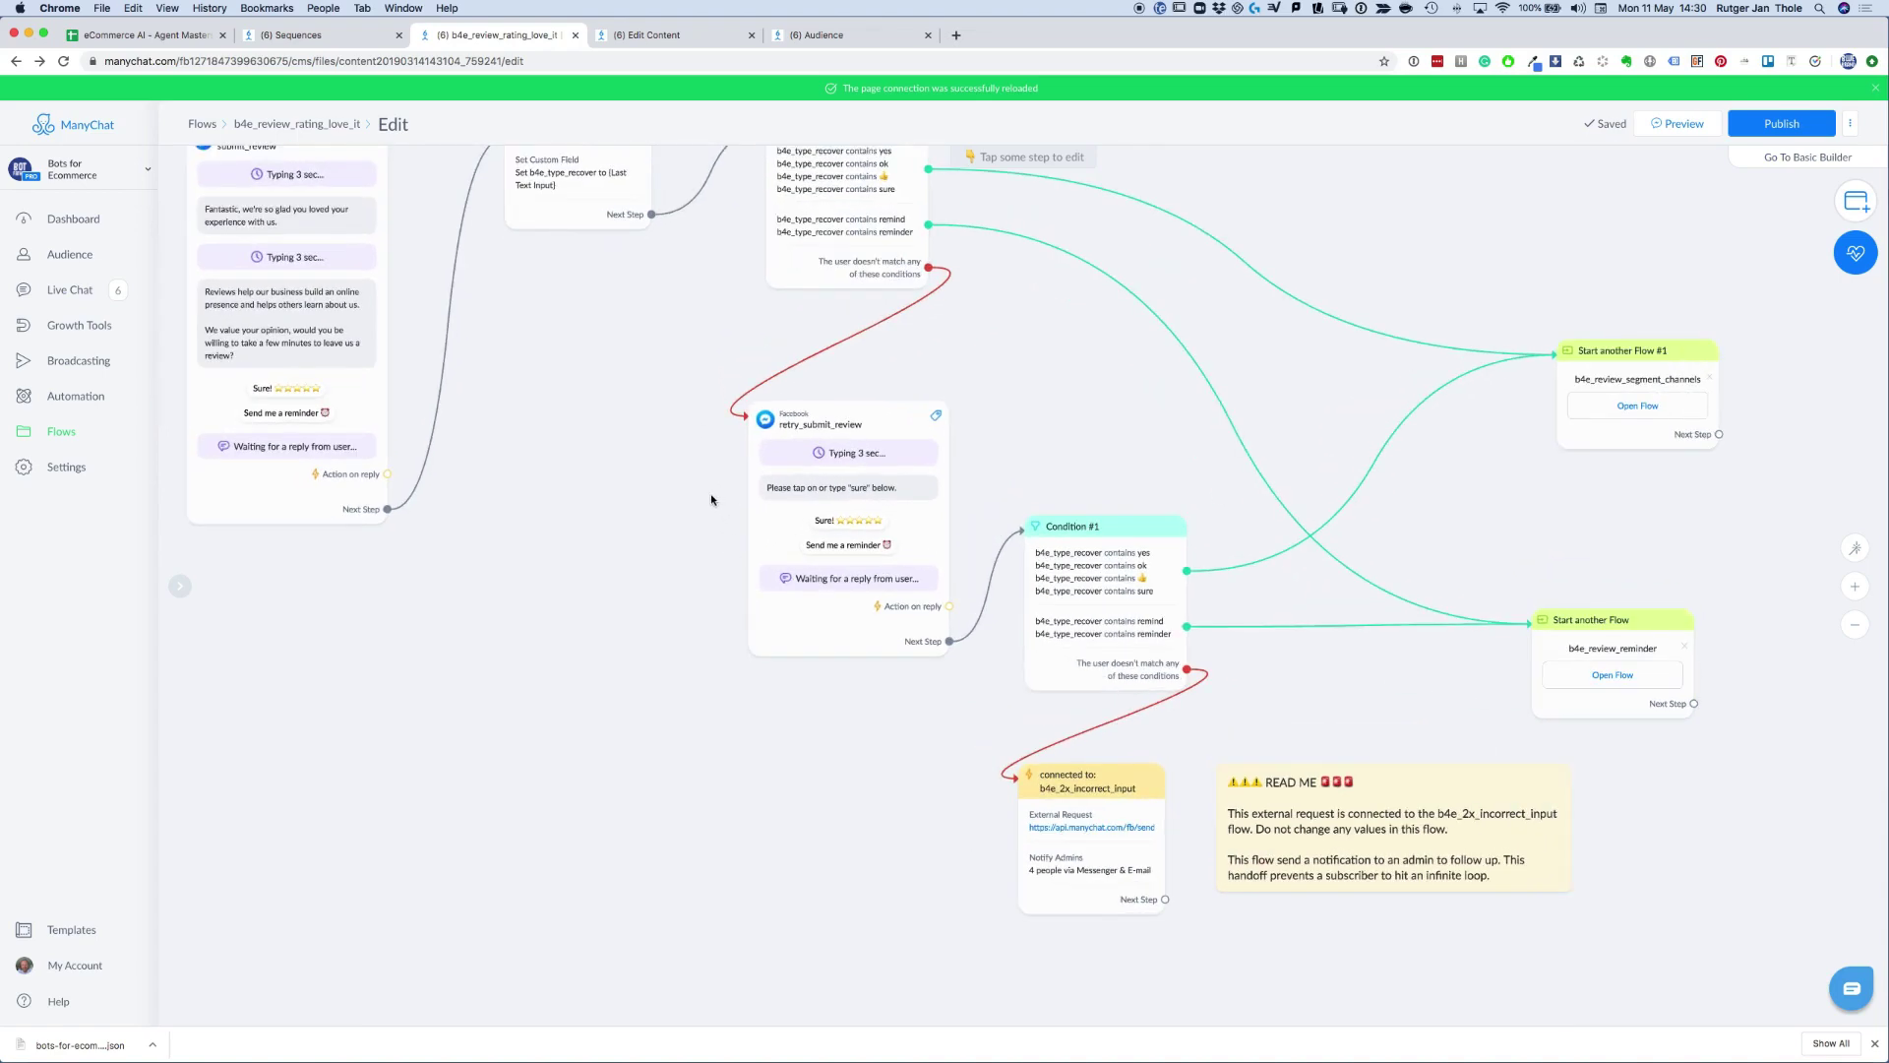
drag(712, 500, 656, 493)
scroll(641, 507, down, 1)
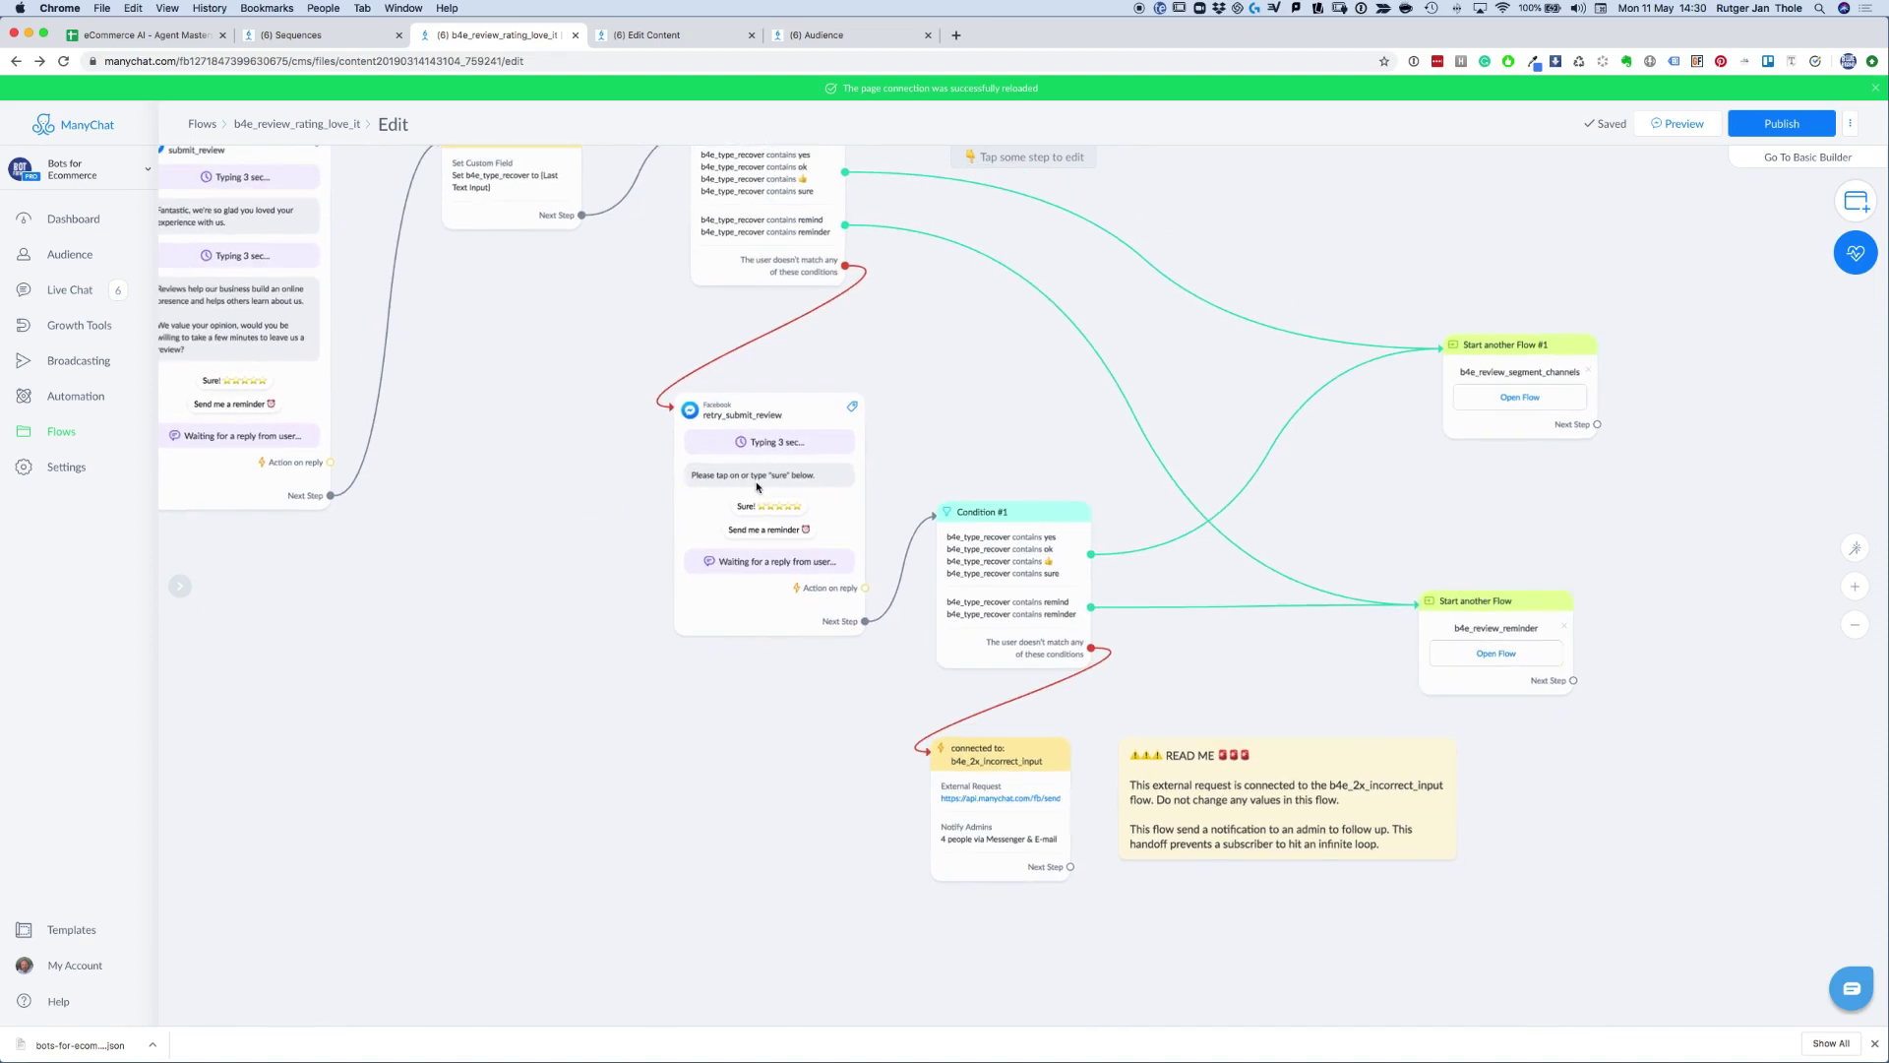
drag(757, 486, 686, 482)
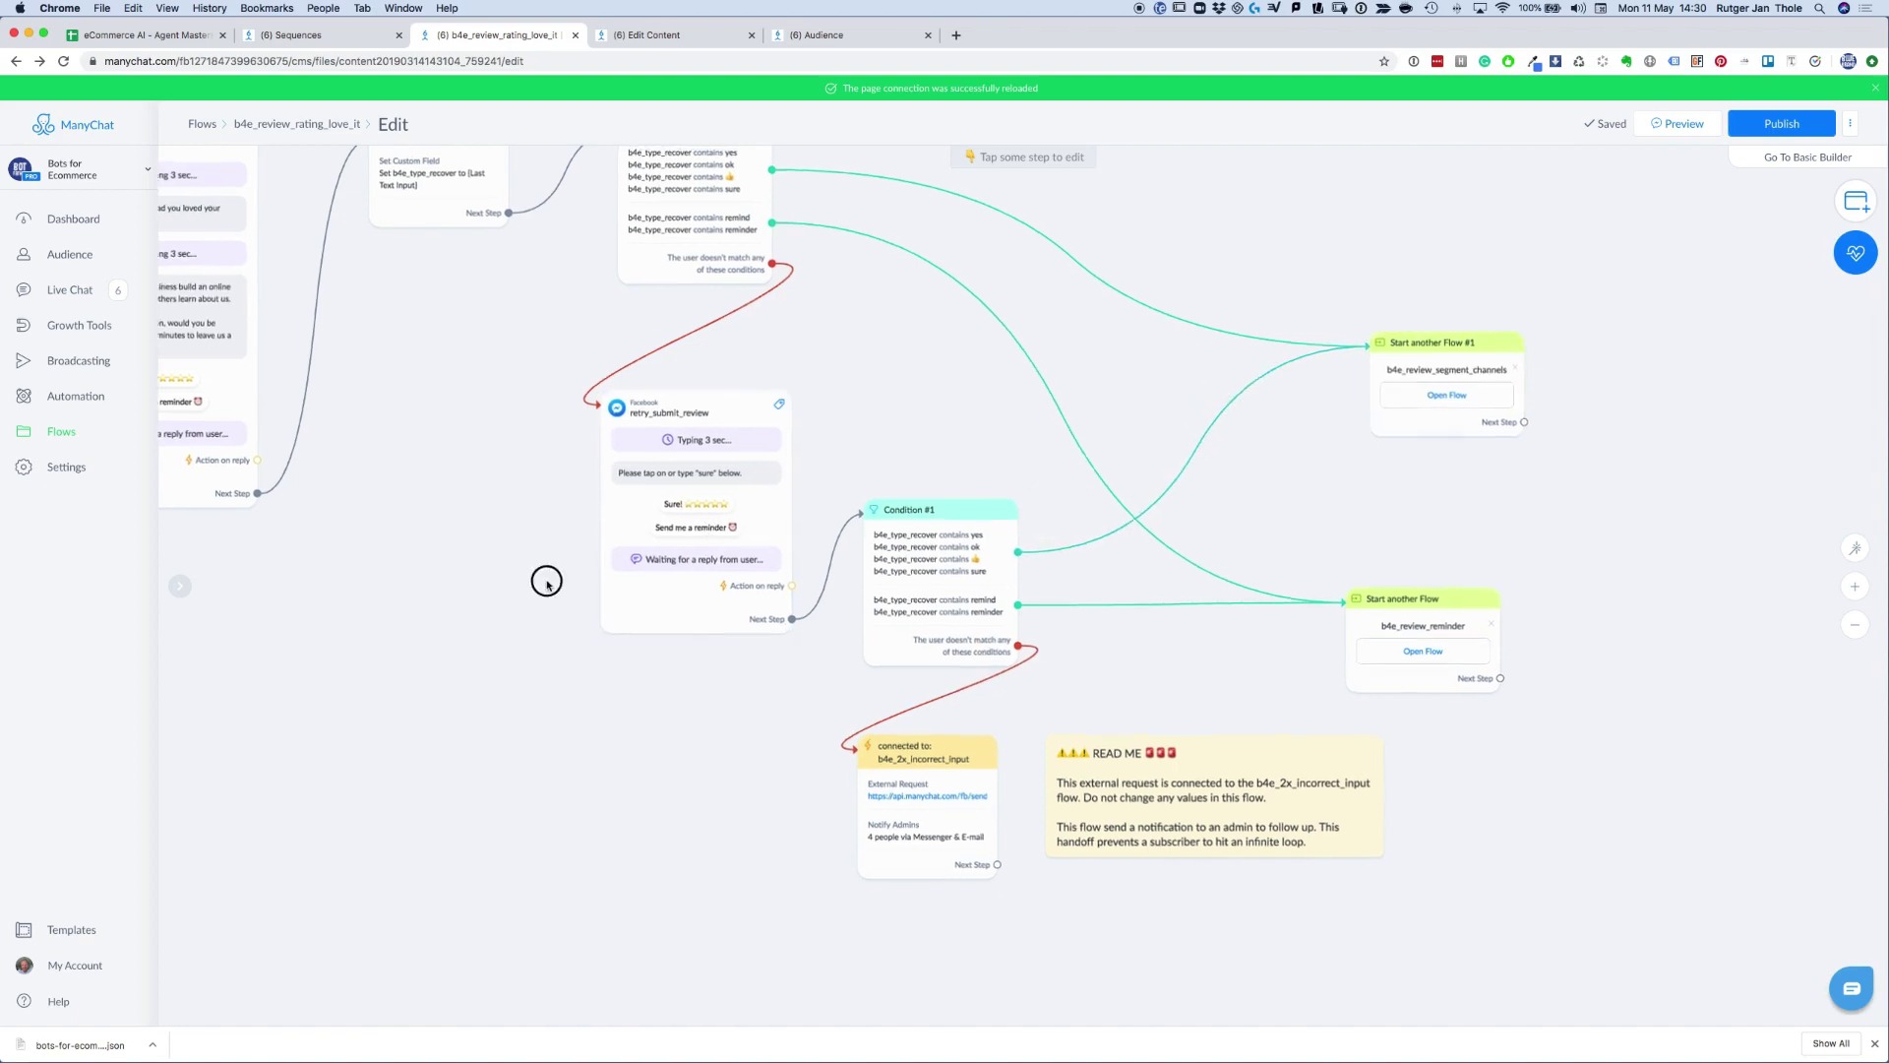
Review Actions #1 and the starting step, then switch to the b4e_get_email_sms_consent flow.
scroll(551, 576, right, 2)
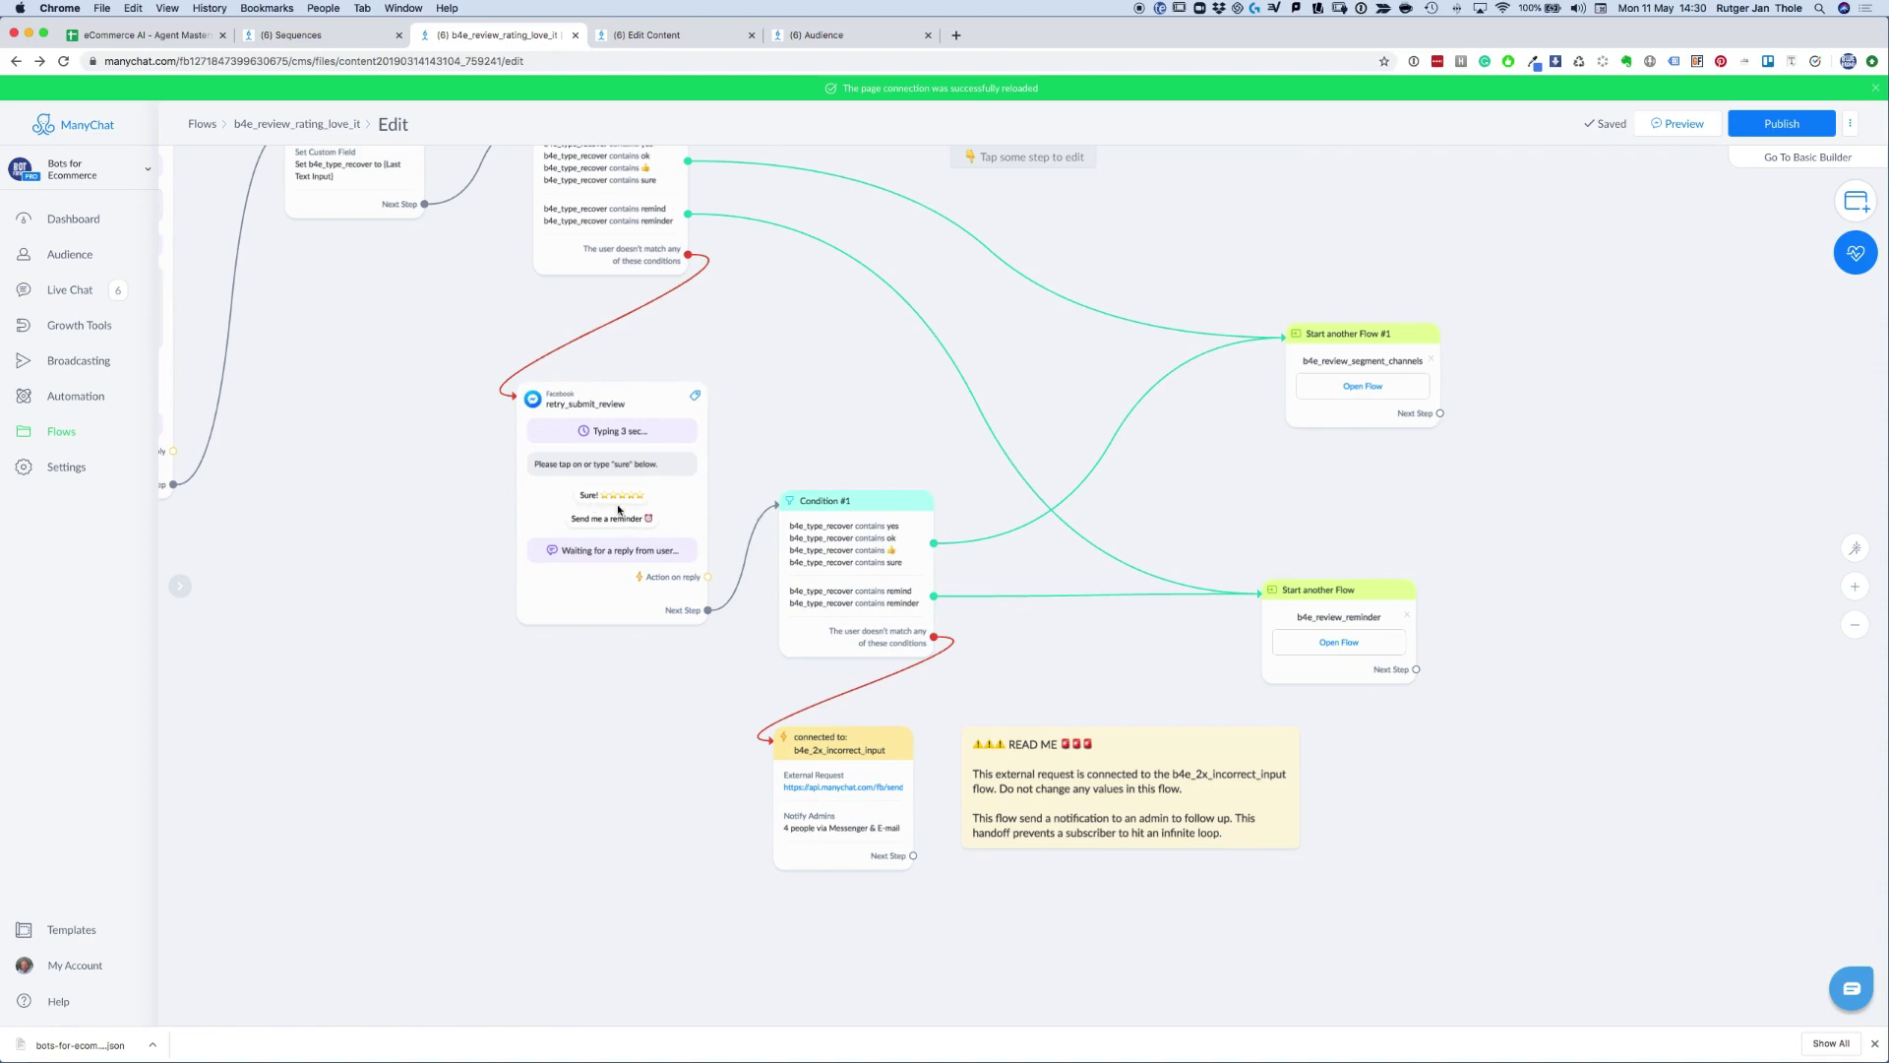
scroll(831, 433, down, 3)
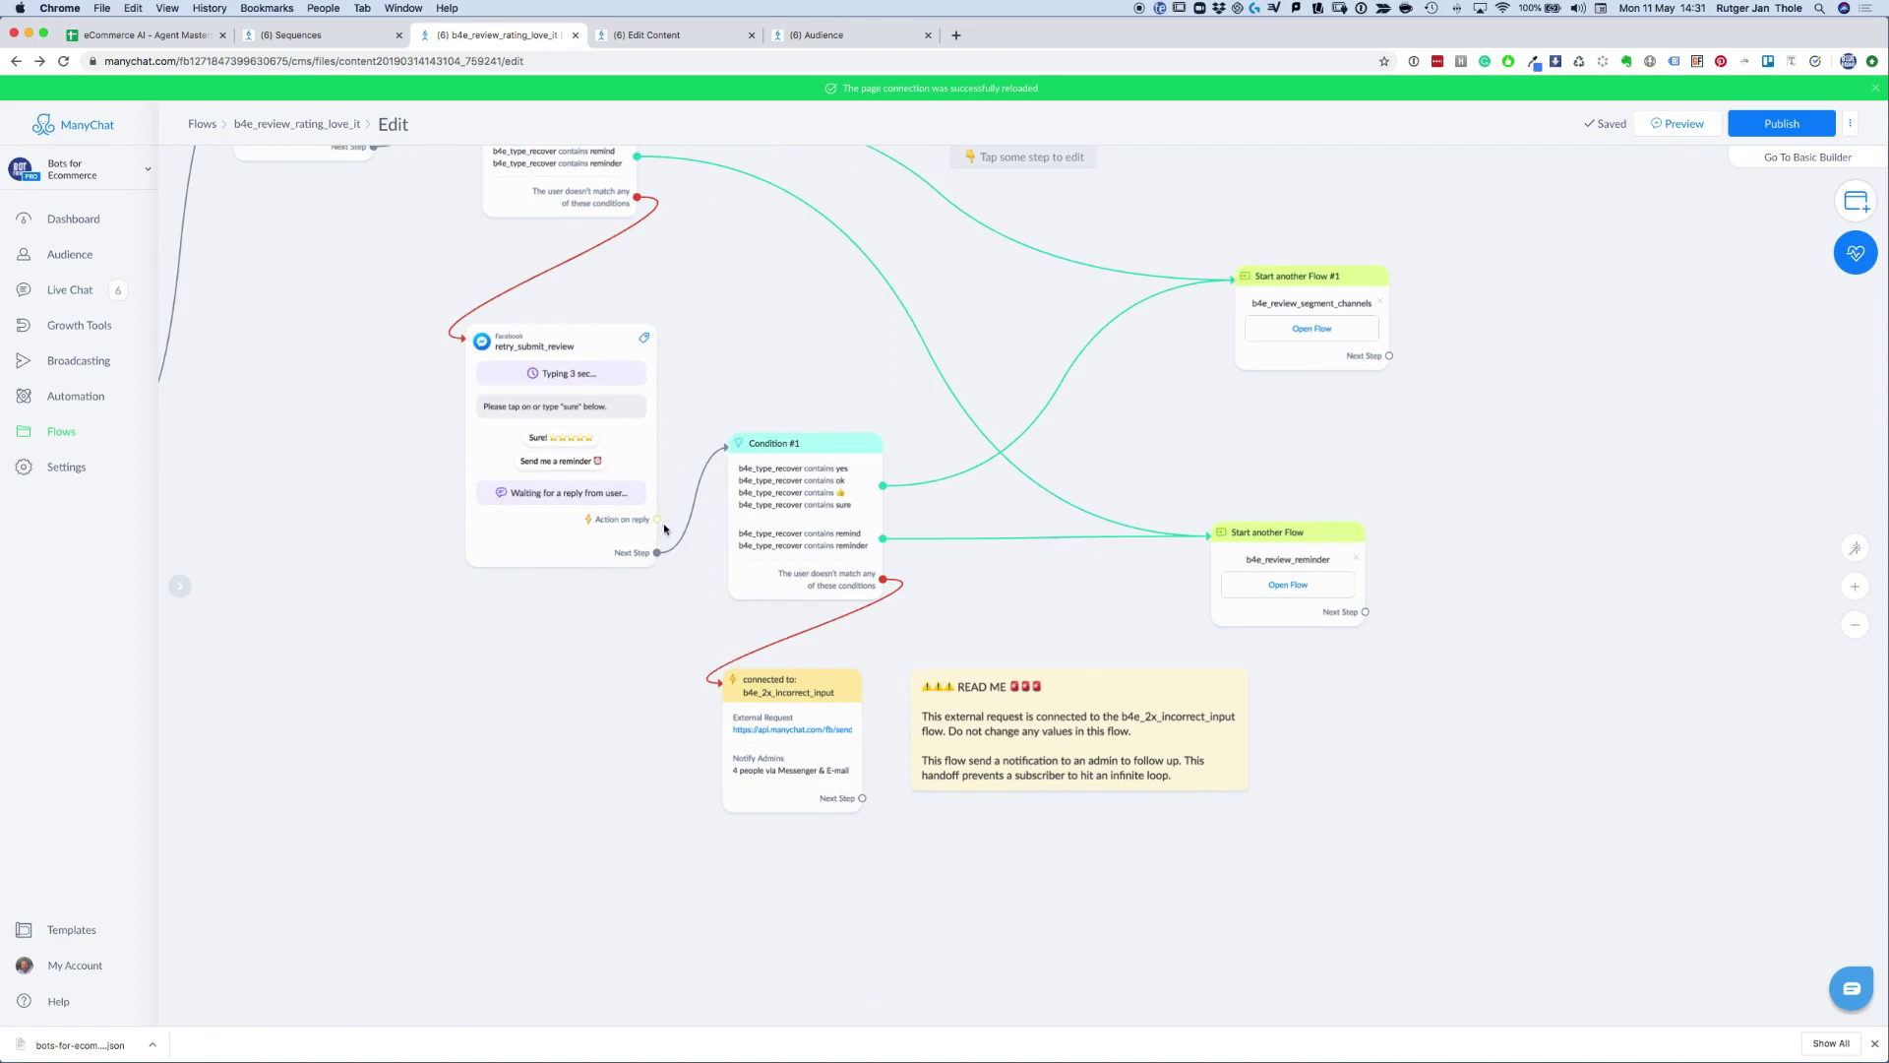
scroll(670, 718, up, 2)
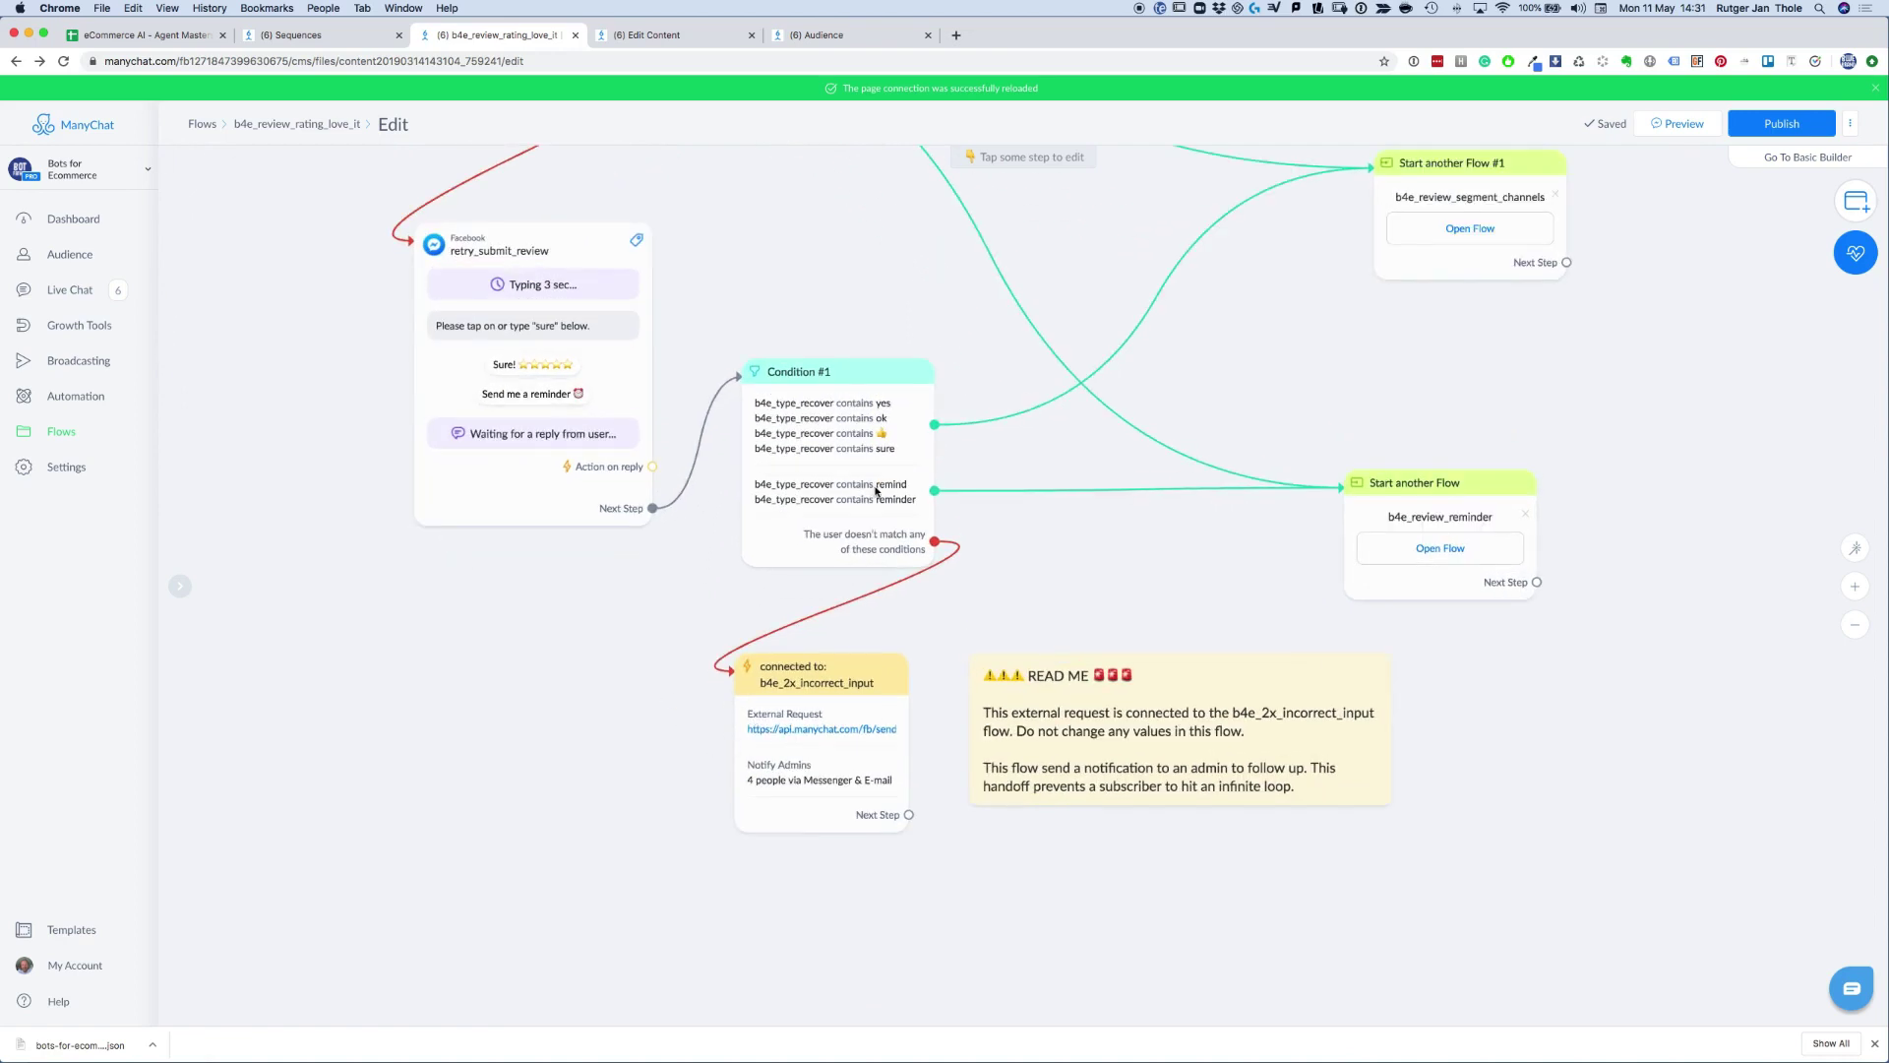
scroll(610, 650, down, 2)
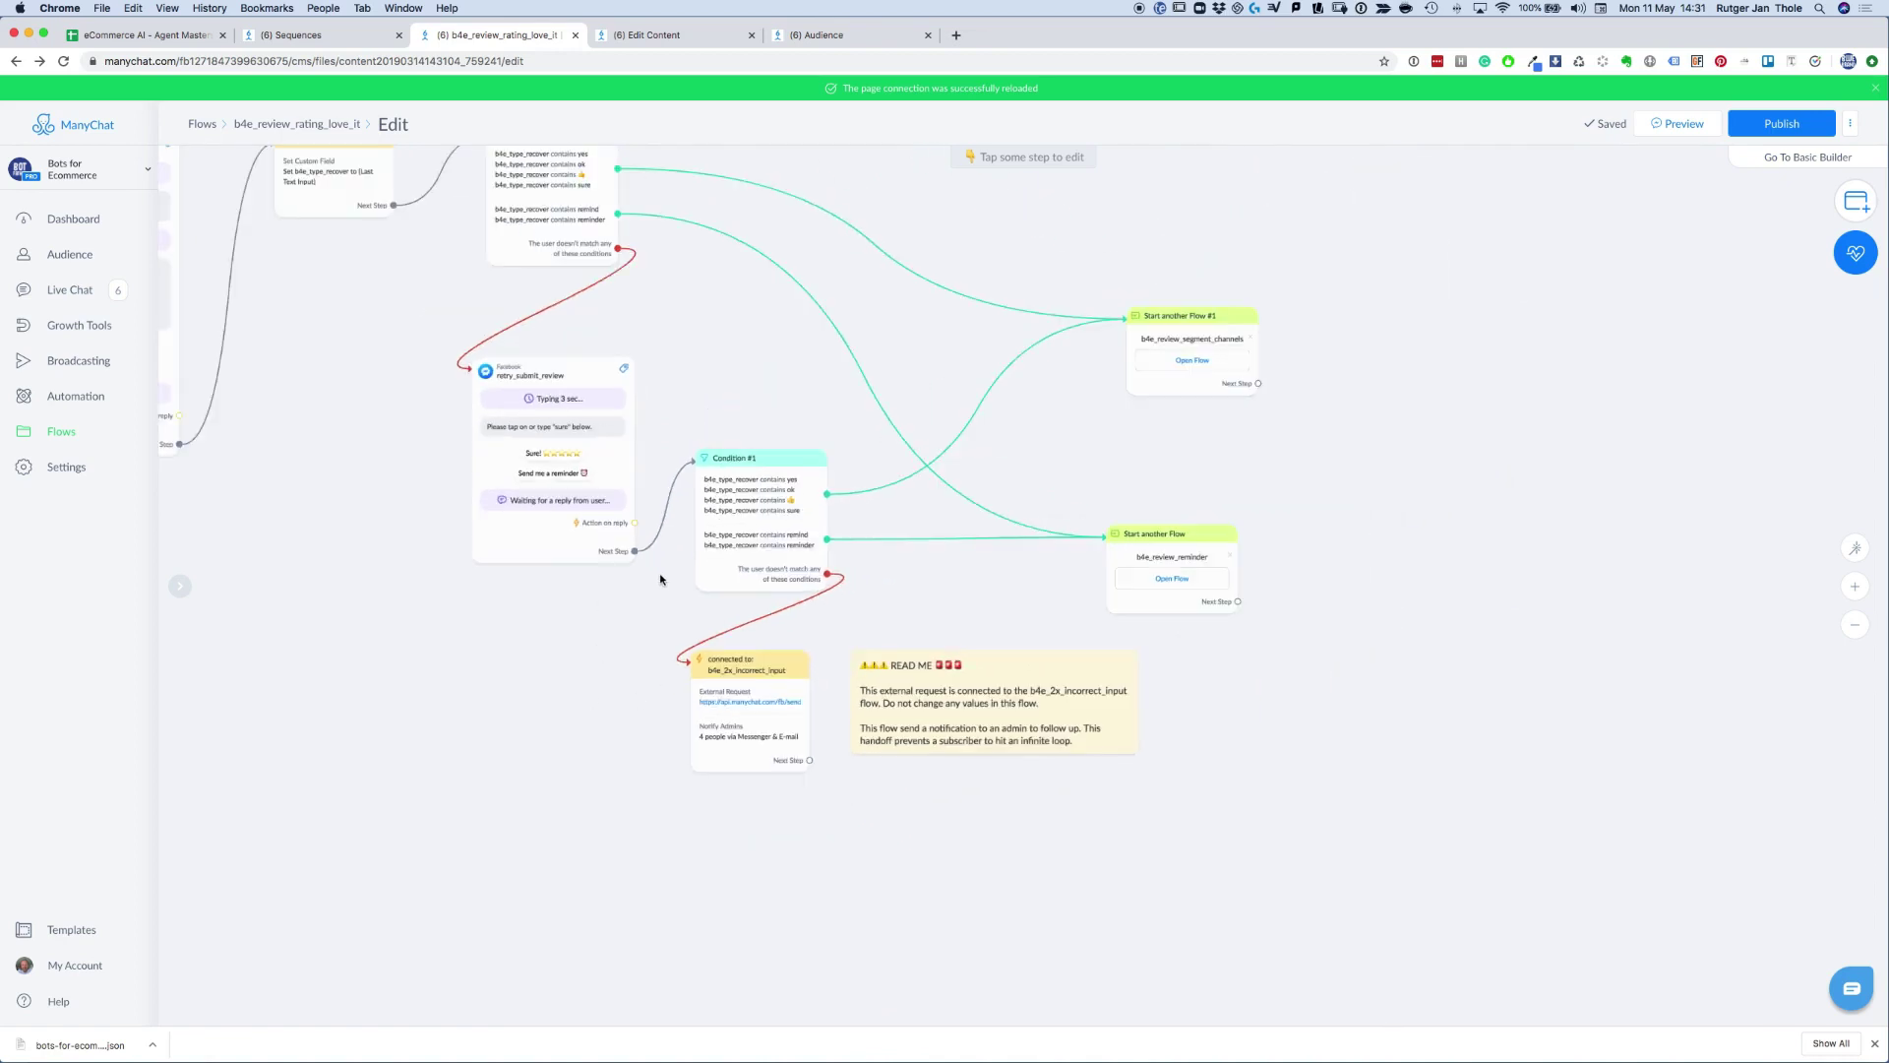
drag(1024, 220, 1071, 325)
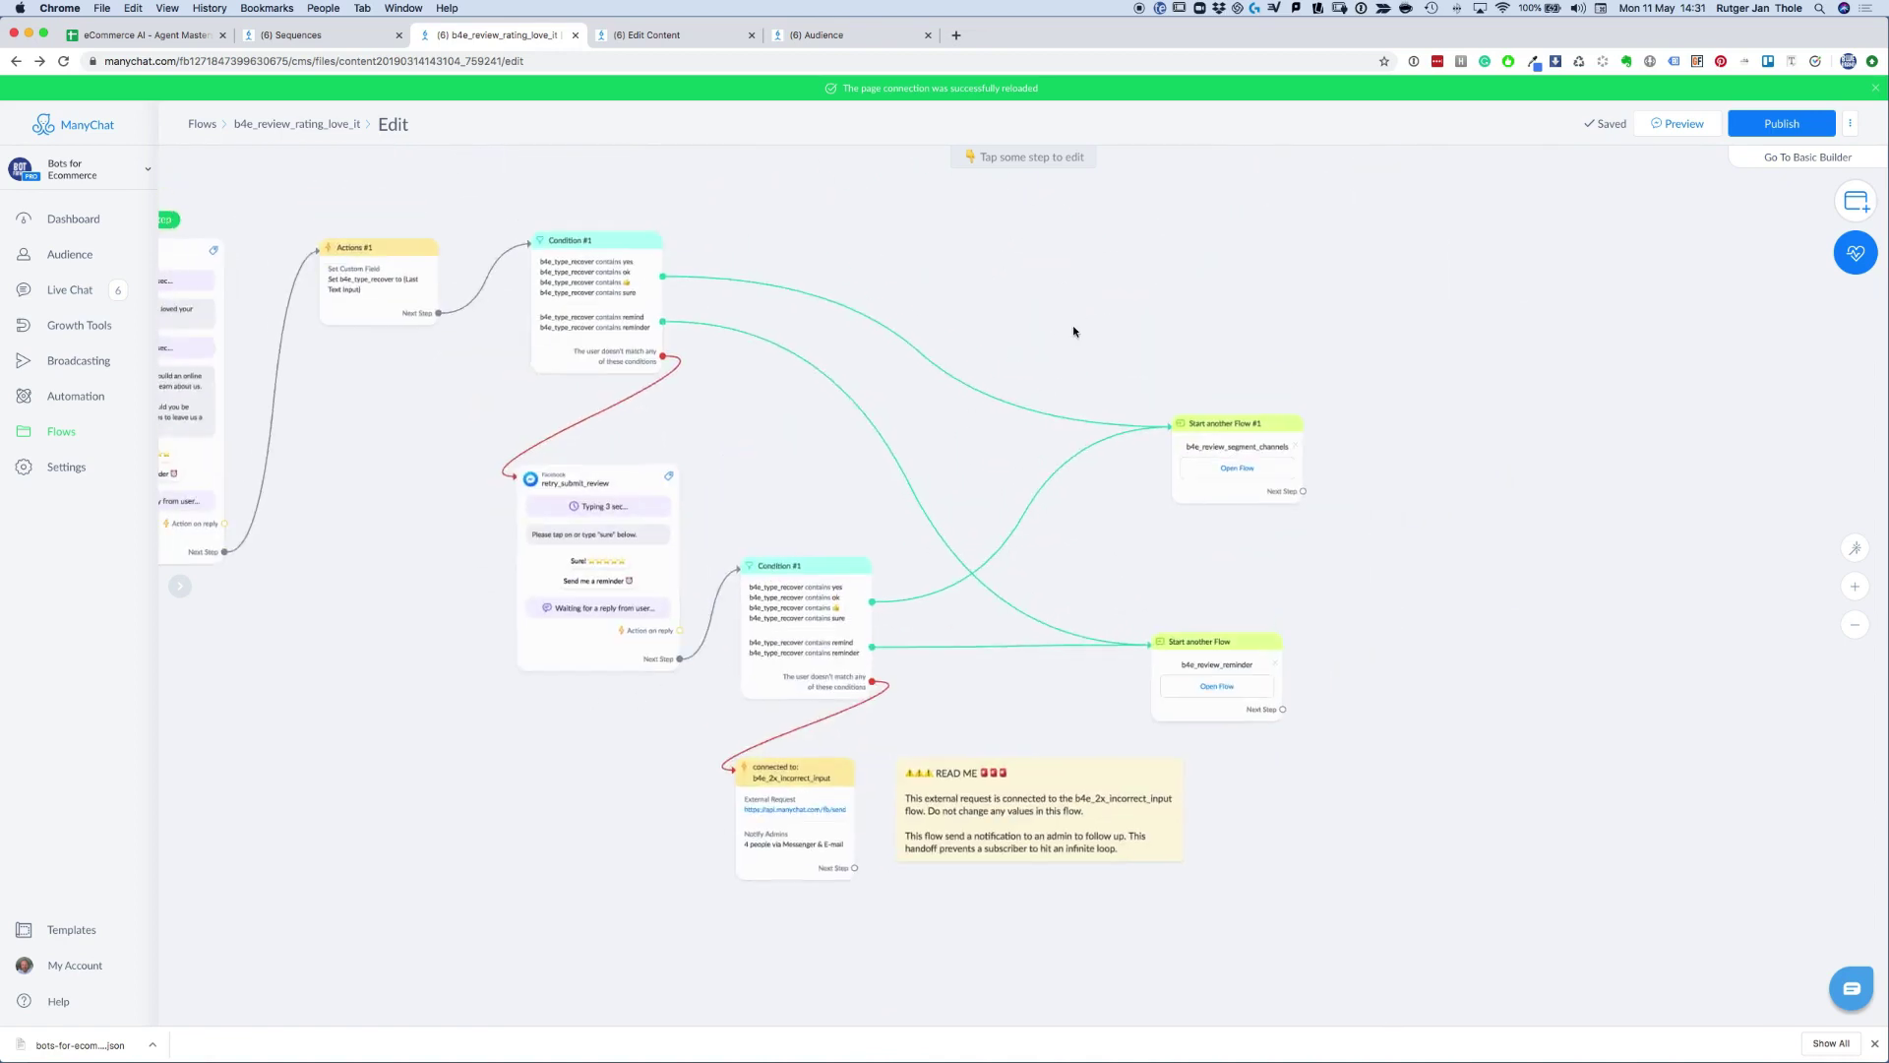
drag(974, 282, 1113, 284)
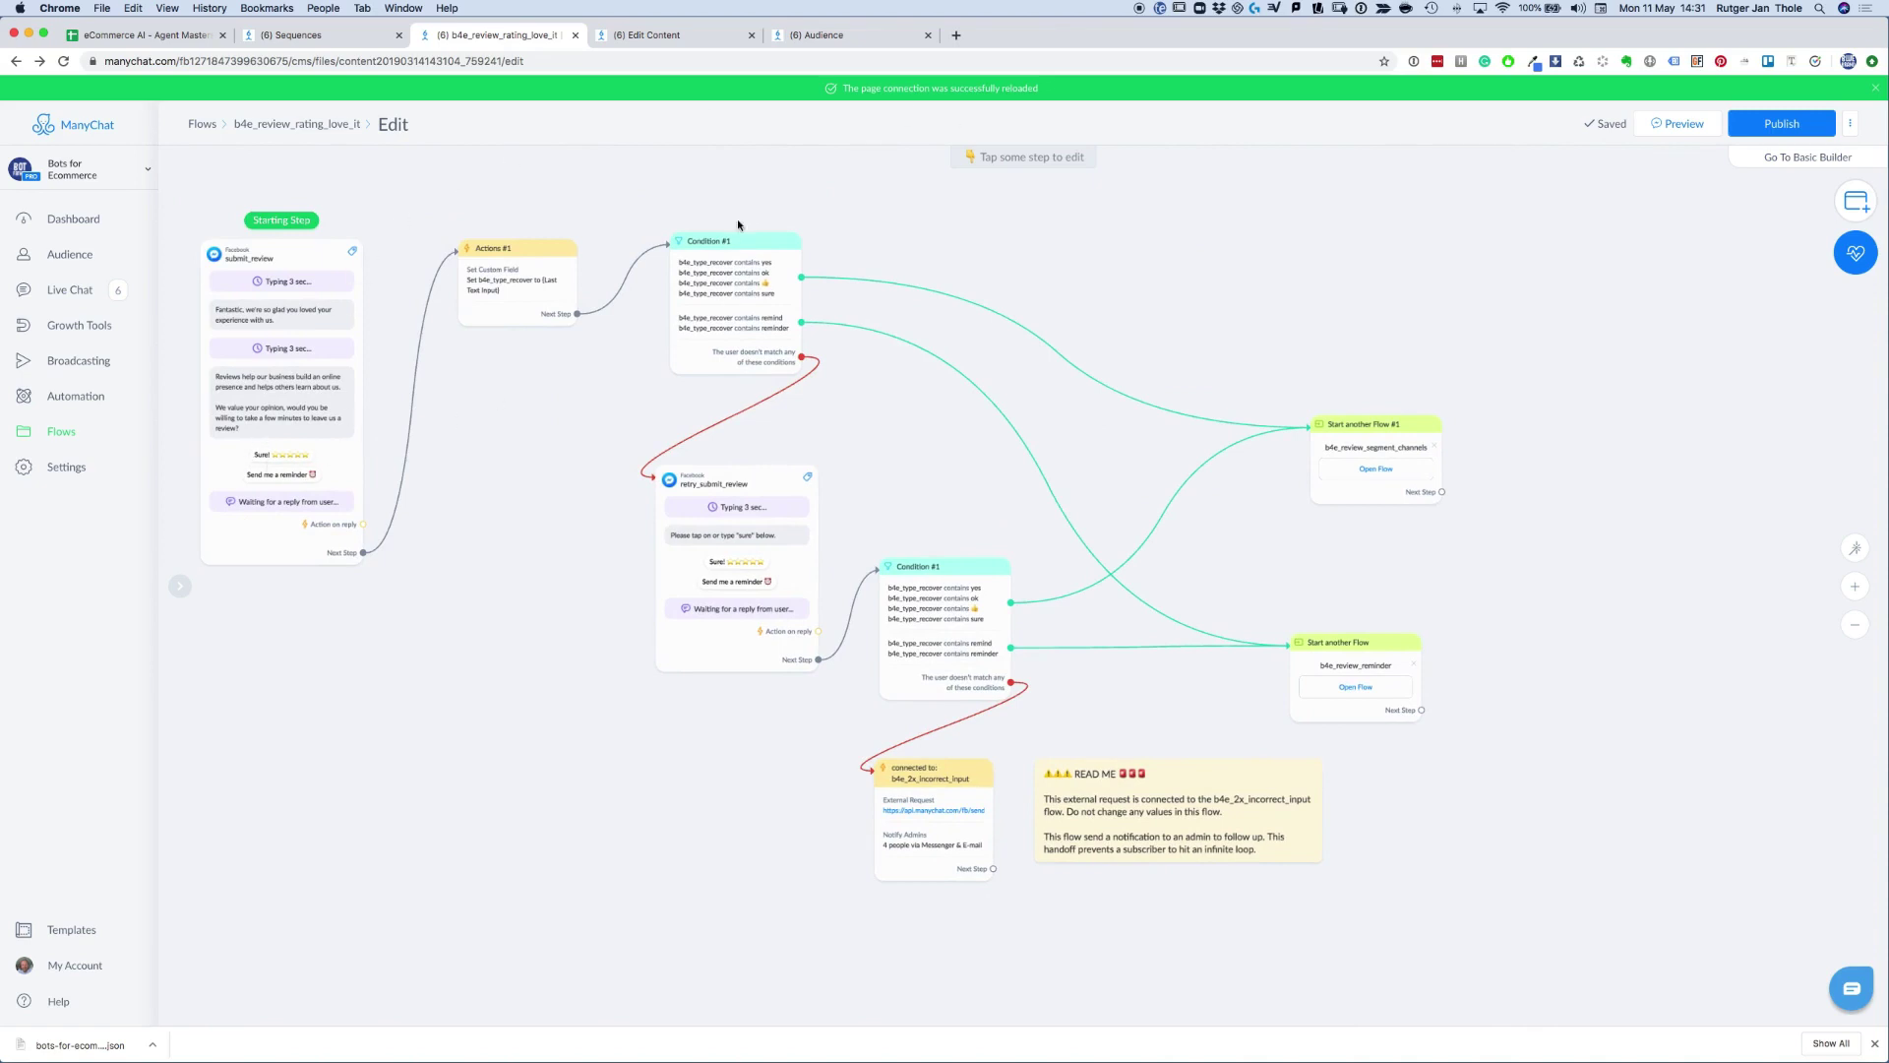
click(655, 36)
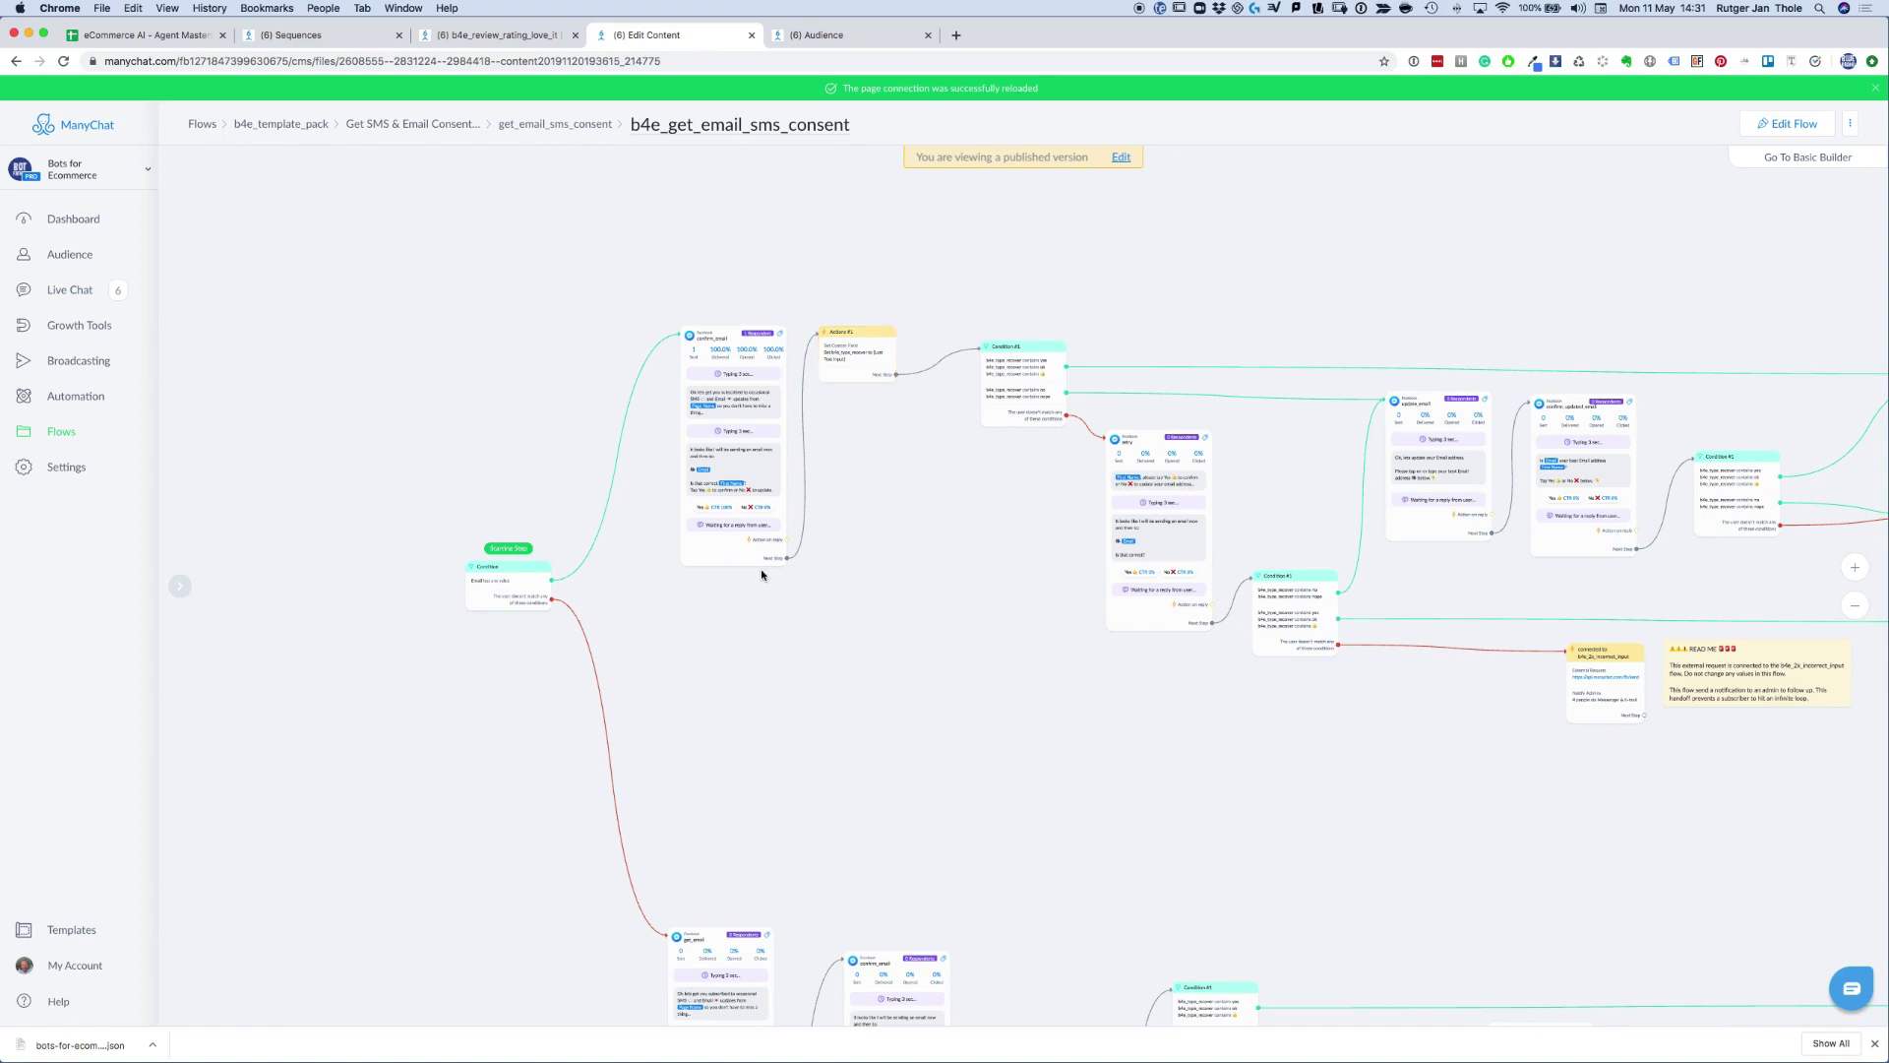
Locate confirm_email on the consent flow canvas and display its delivery statistics.
scroll(598, 421, up, 2)
scroll(624, 349, up, 1)
scroll(526, 320, up, 1)
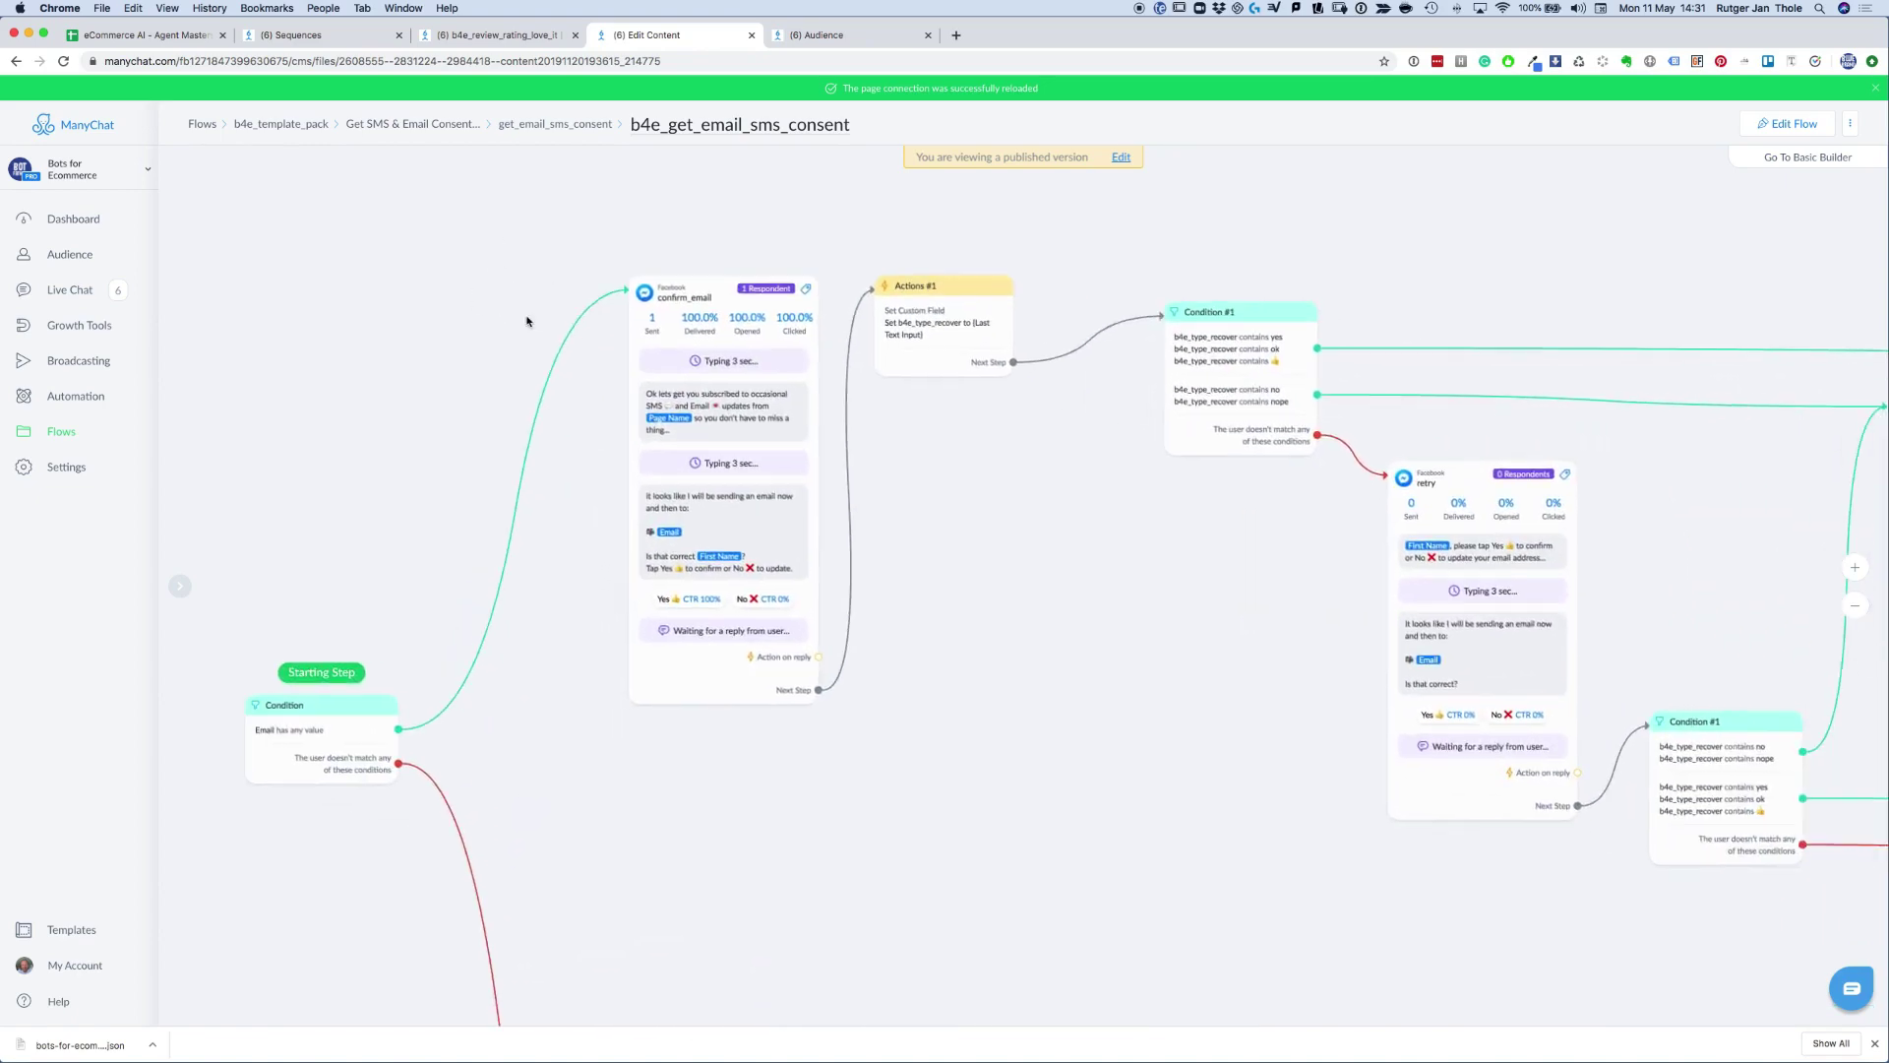
scroll(527, 320, up, 2)
scroll(522, 293, up, 2)
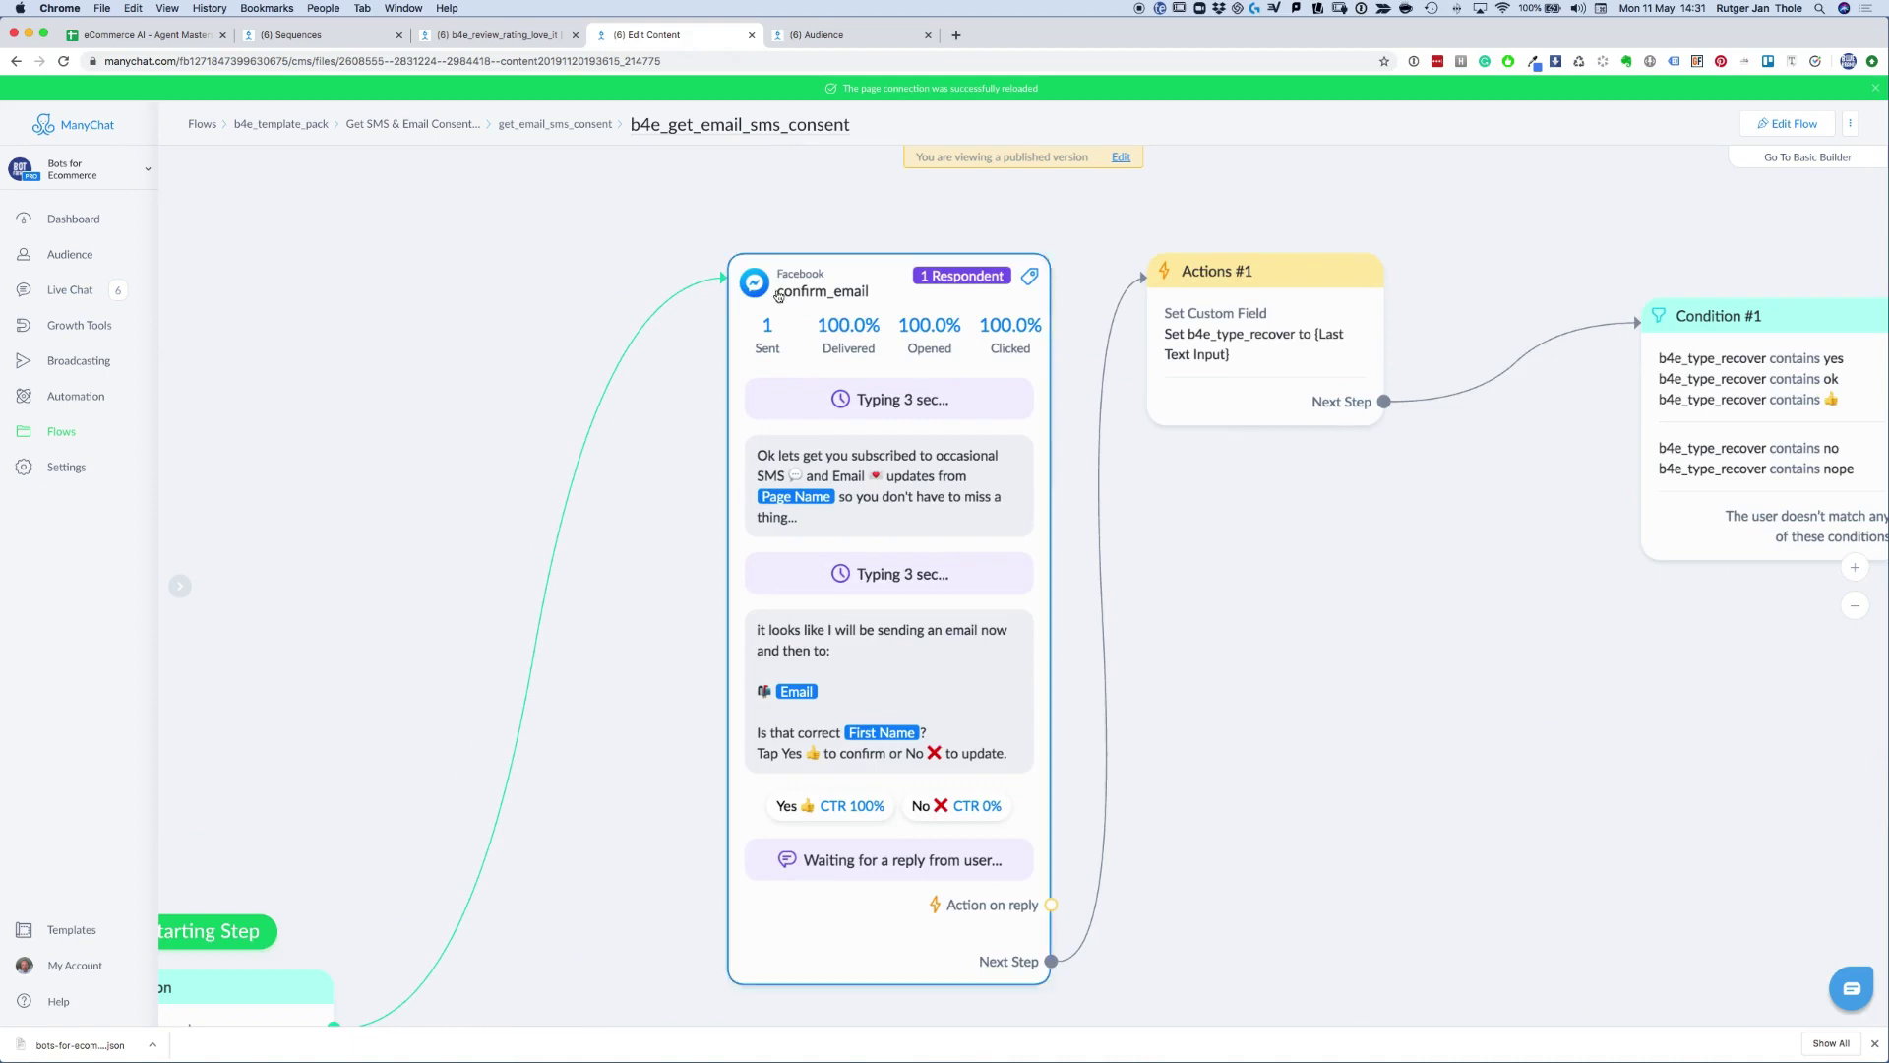
scroll(709, 423, down, 2)
scroll(709, 423, right, 2)
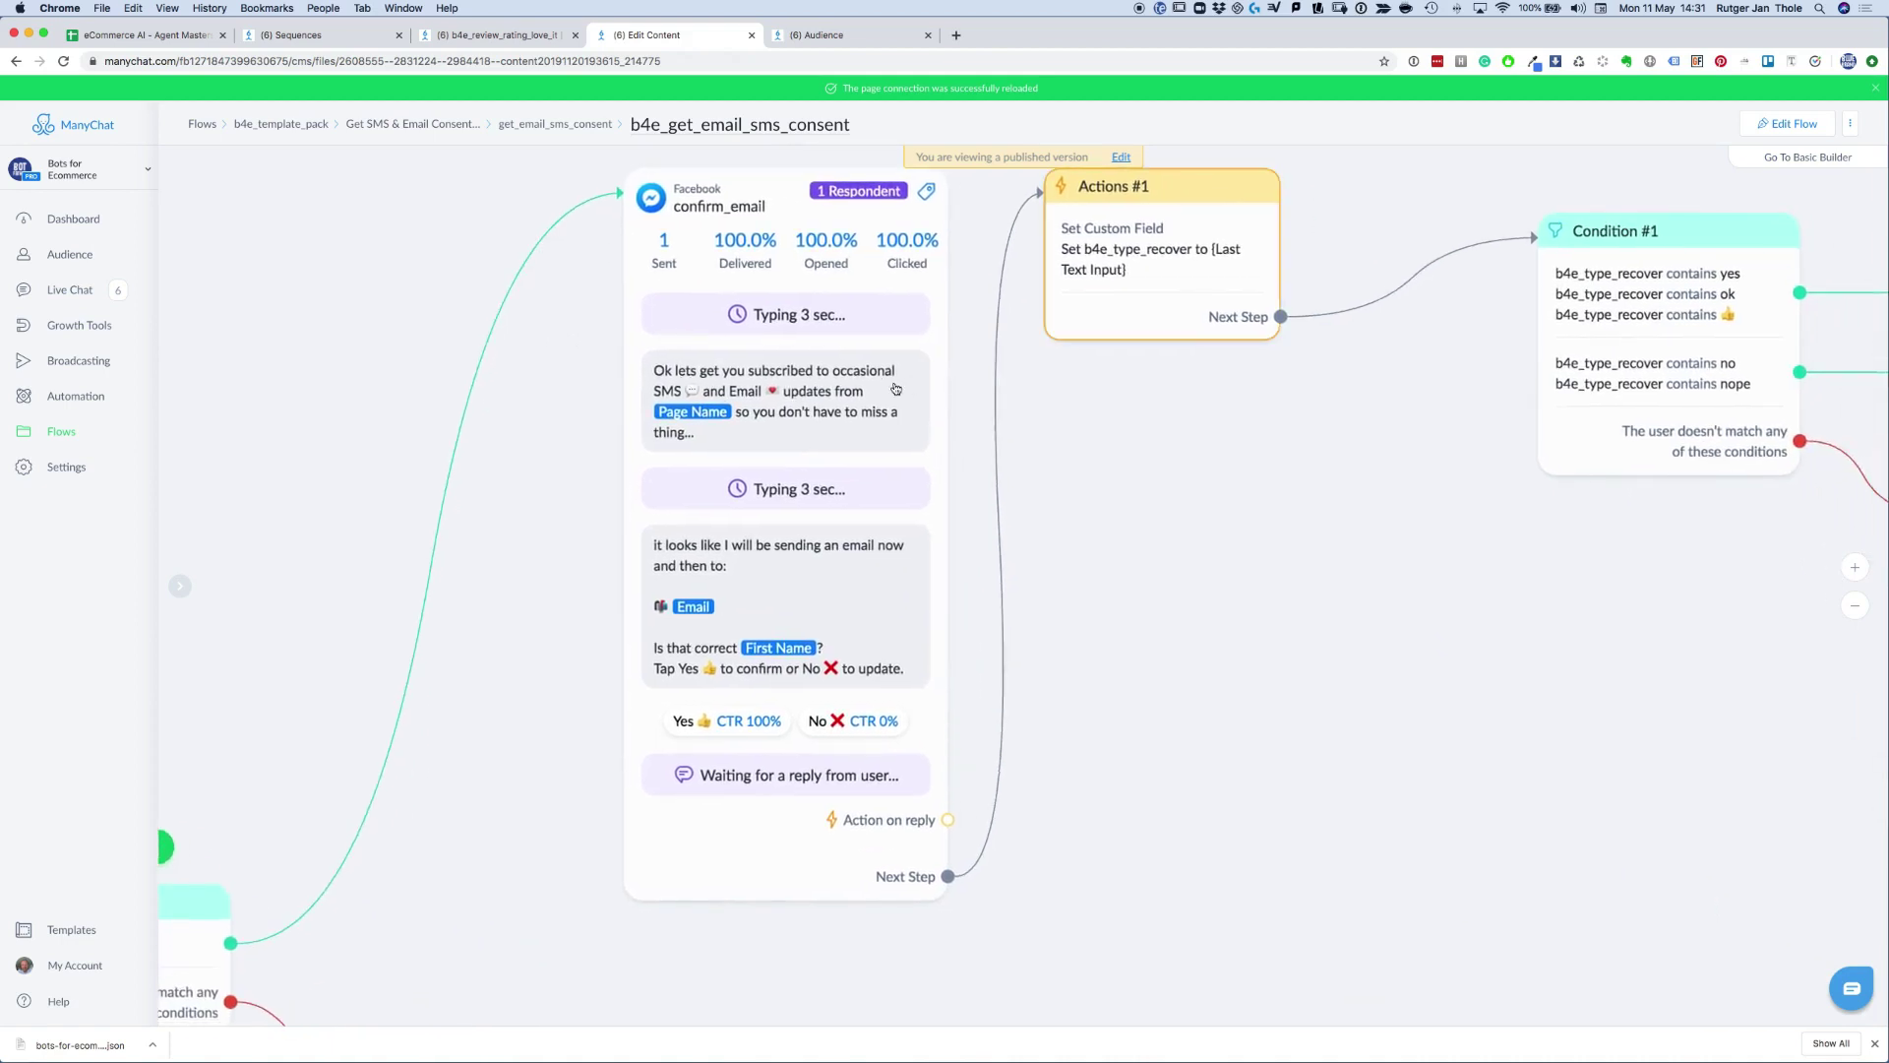
scroll(591, 531, right, 1)
scroll(571, 554, down, 2)
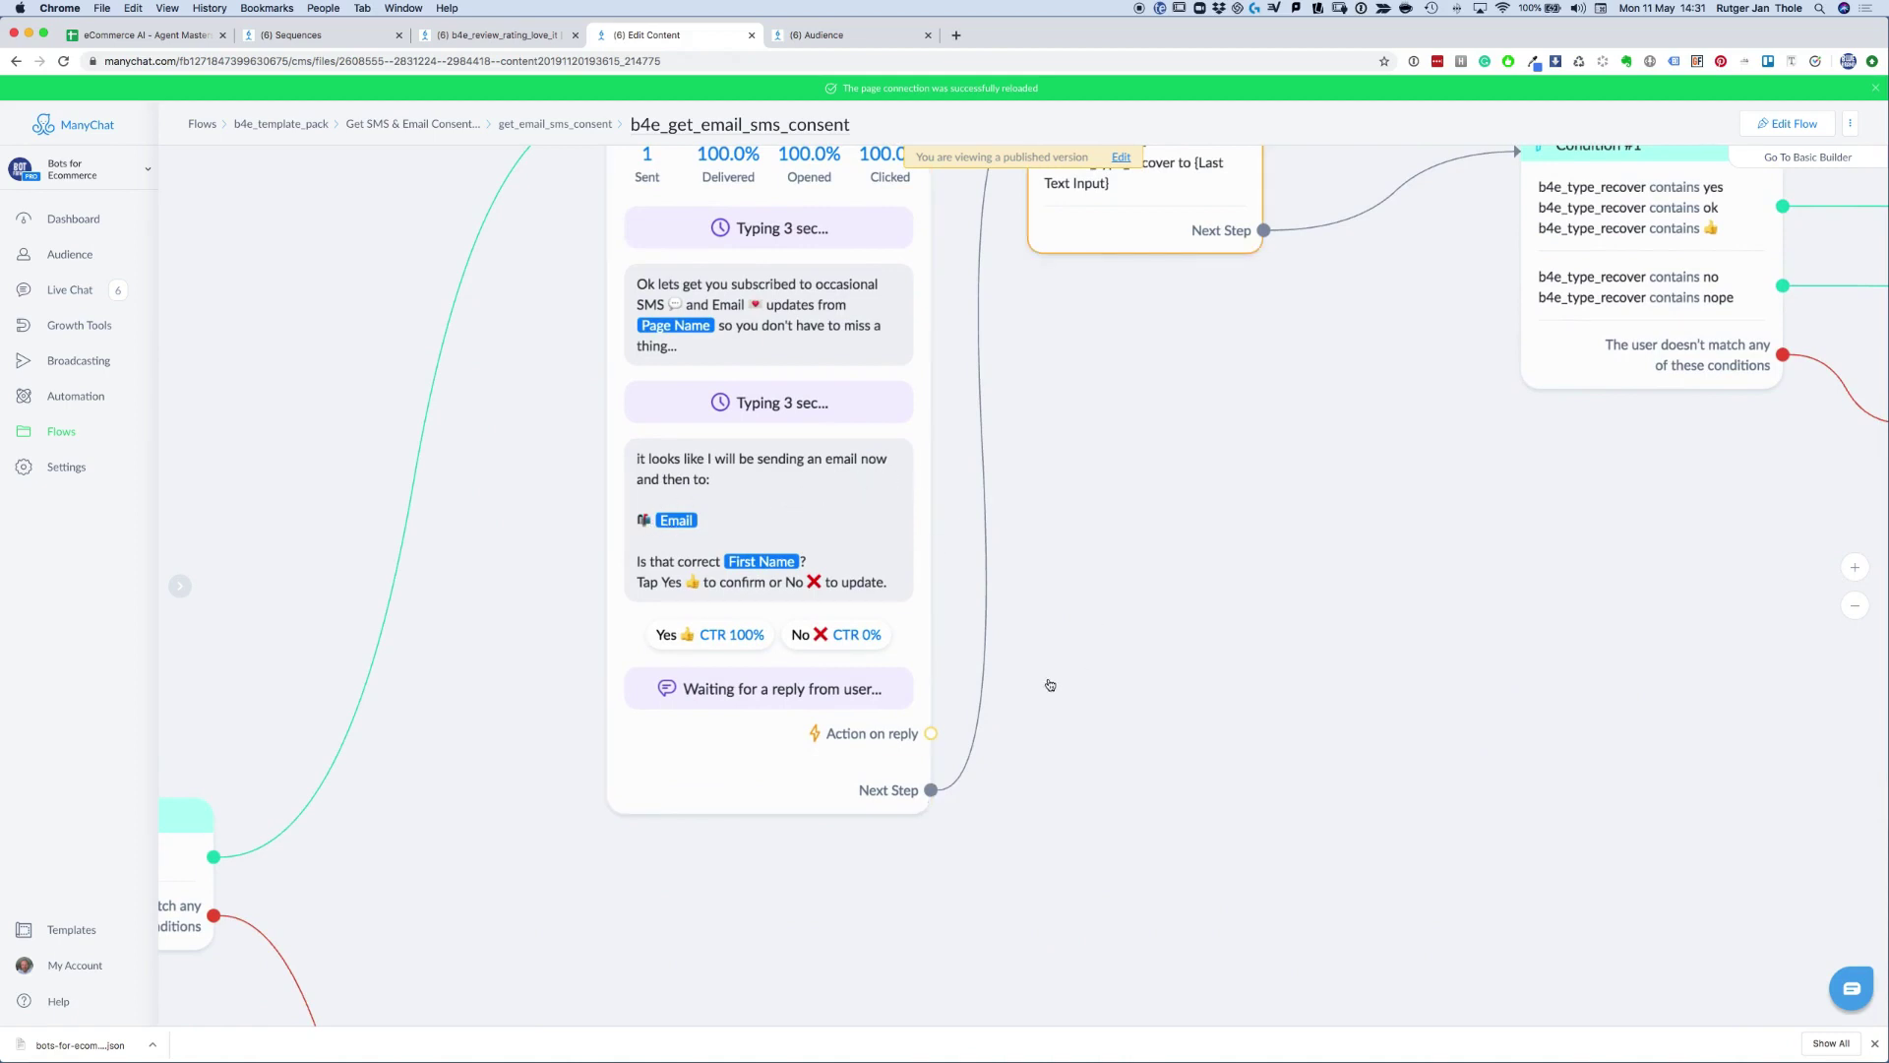
scroll(1122, 708, down, 3)
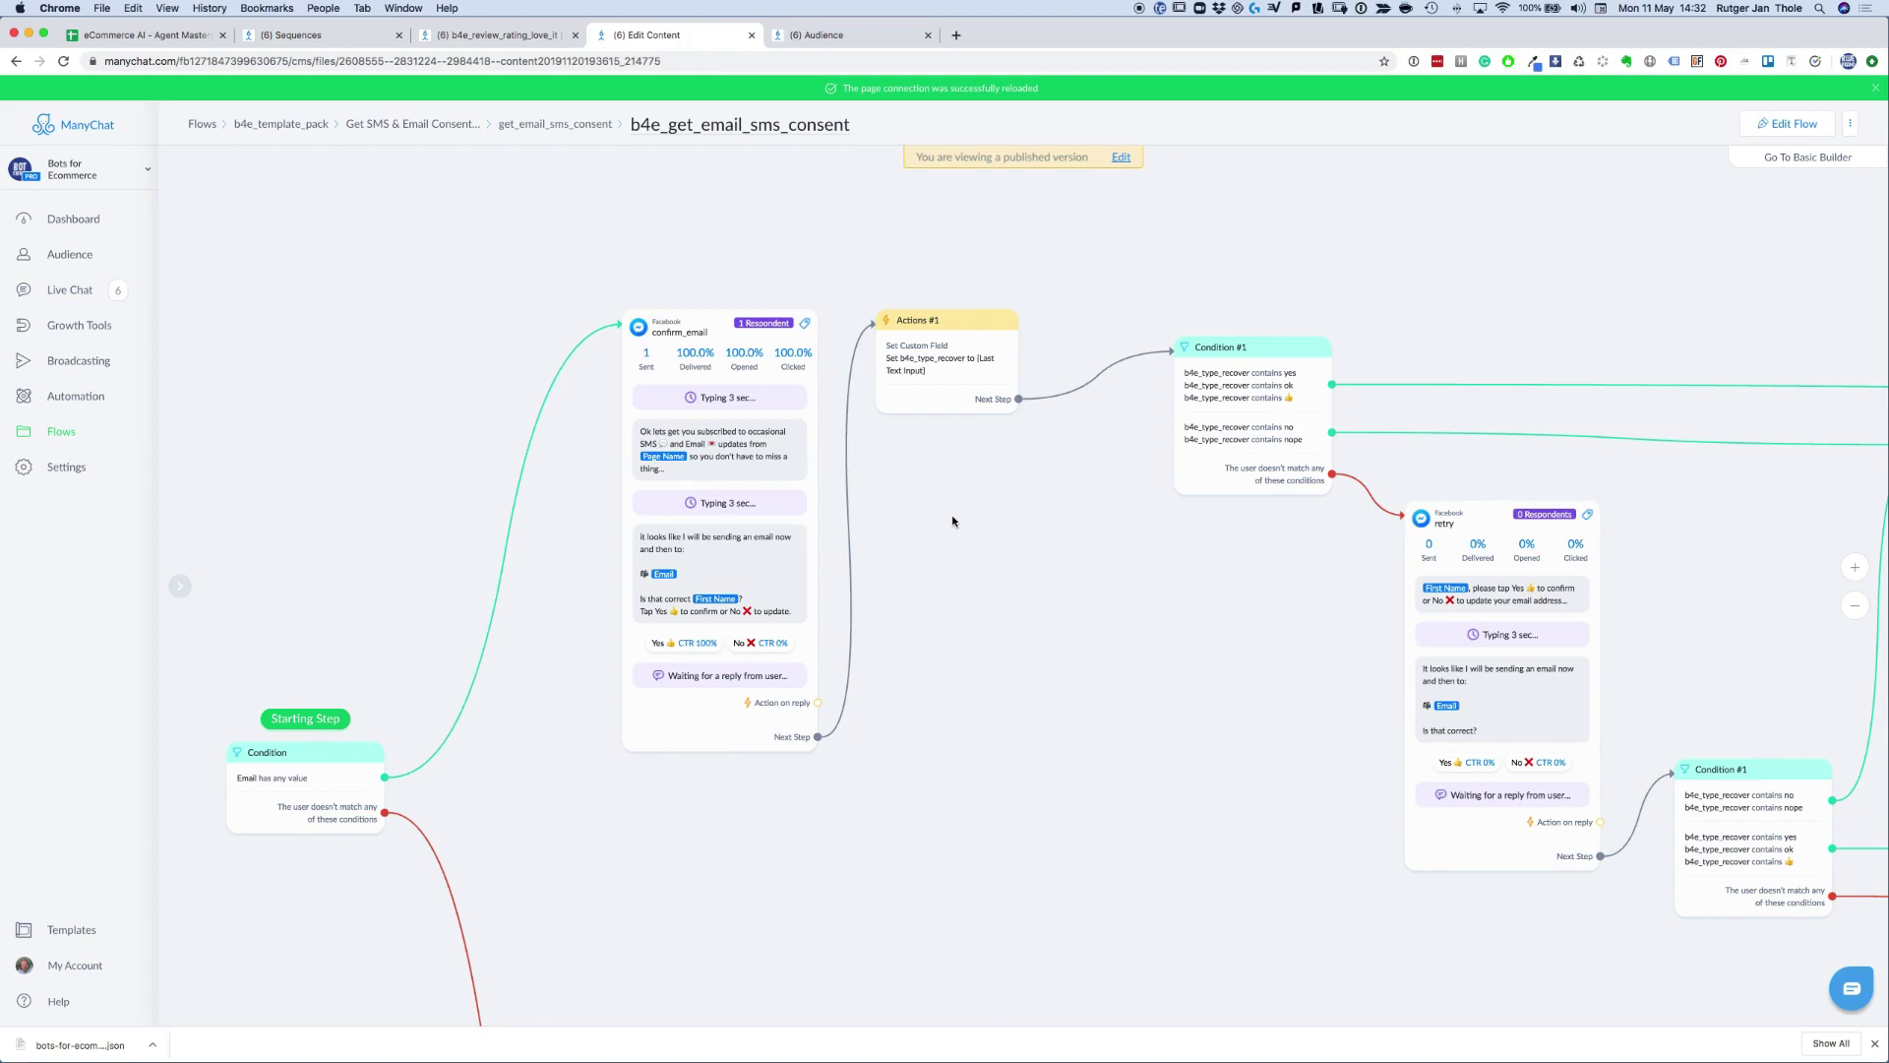
scroll(1142, 646, down, 2)
scroll(1041, 581, down, 2)
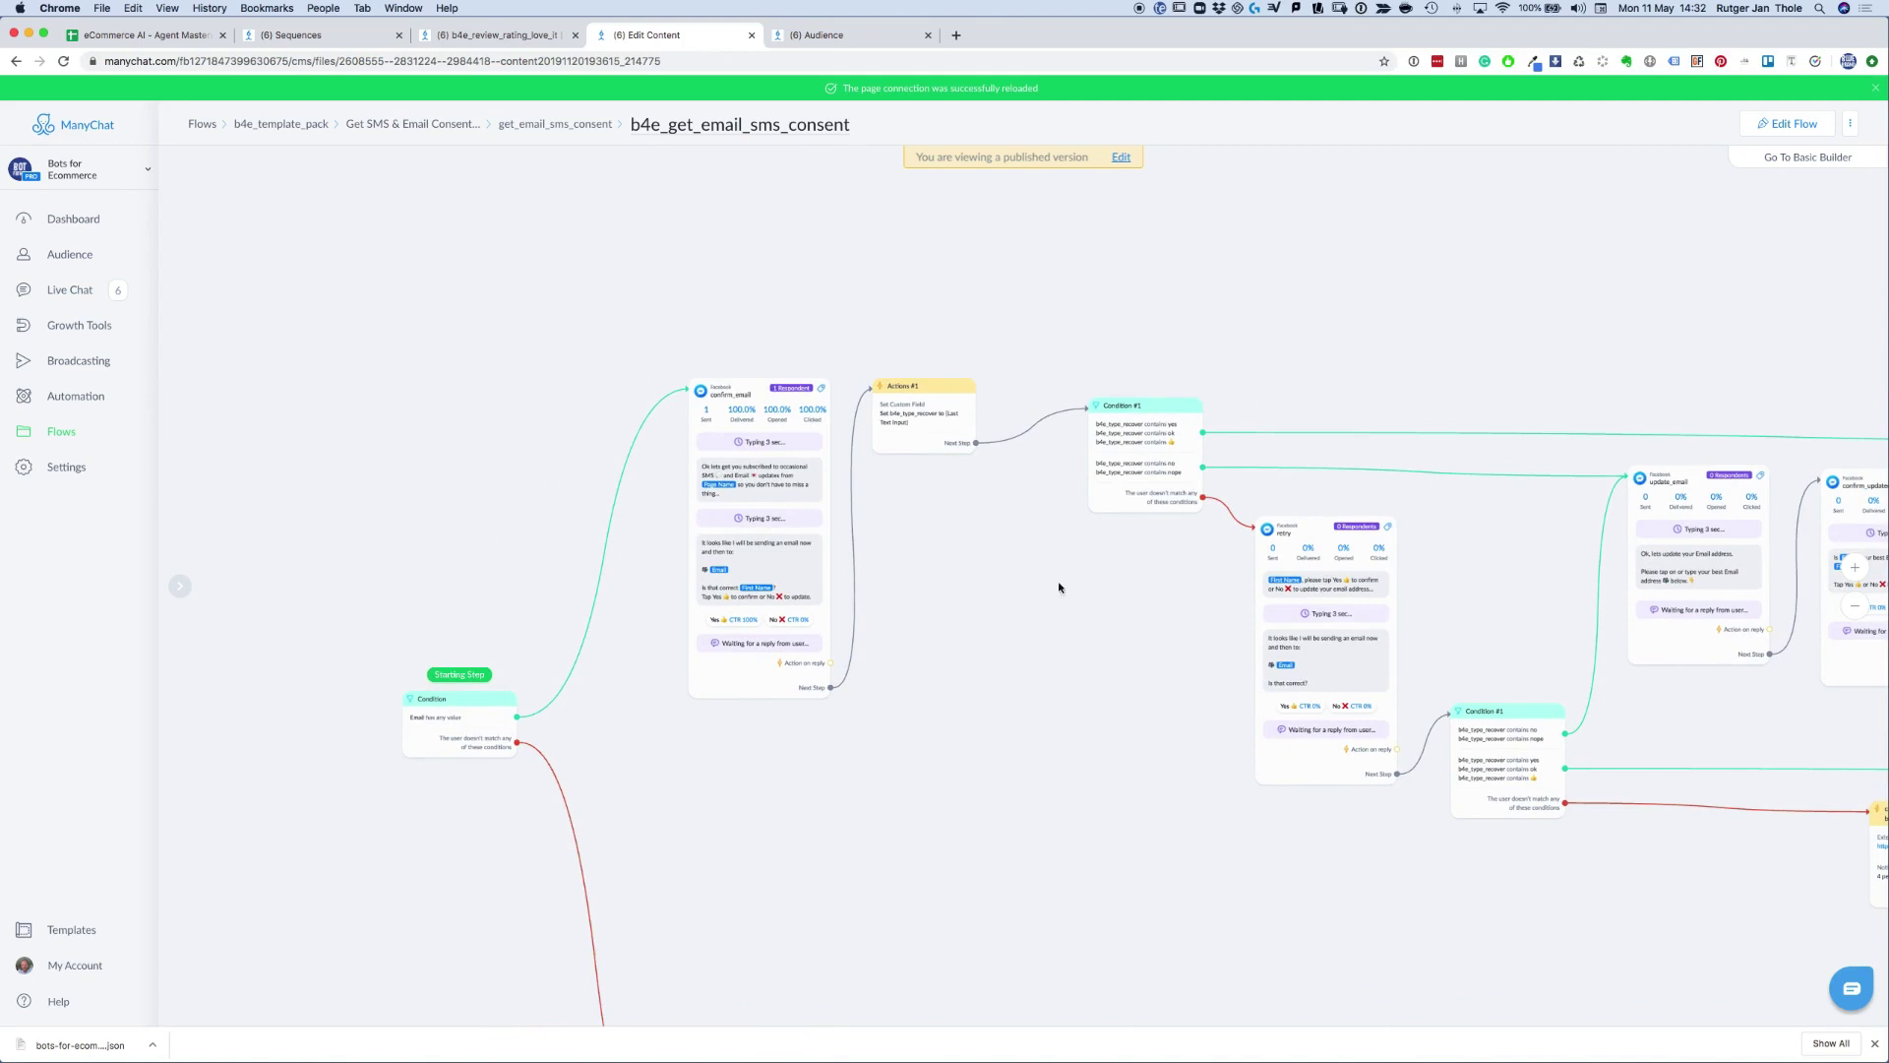
scroll(984, 591, right, 3)
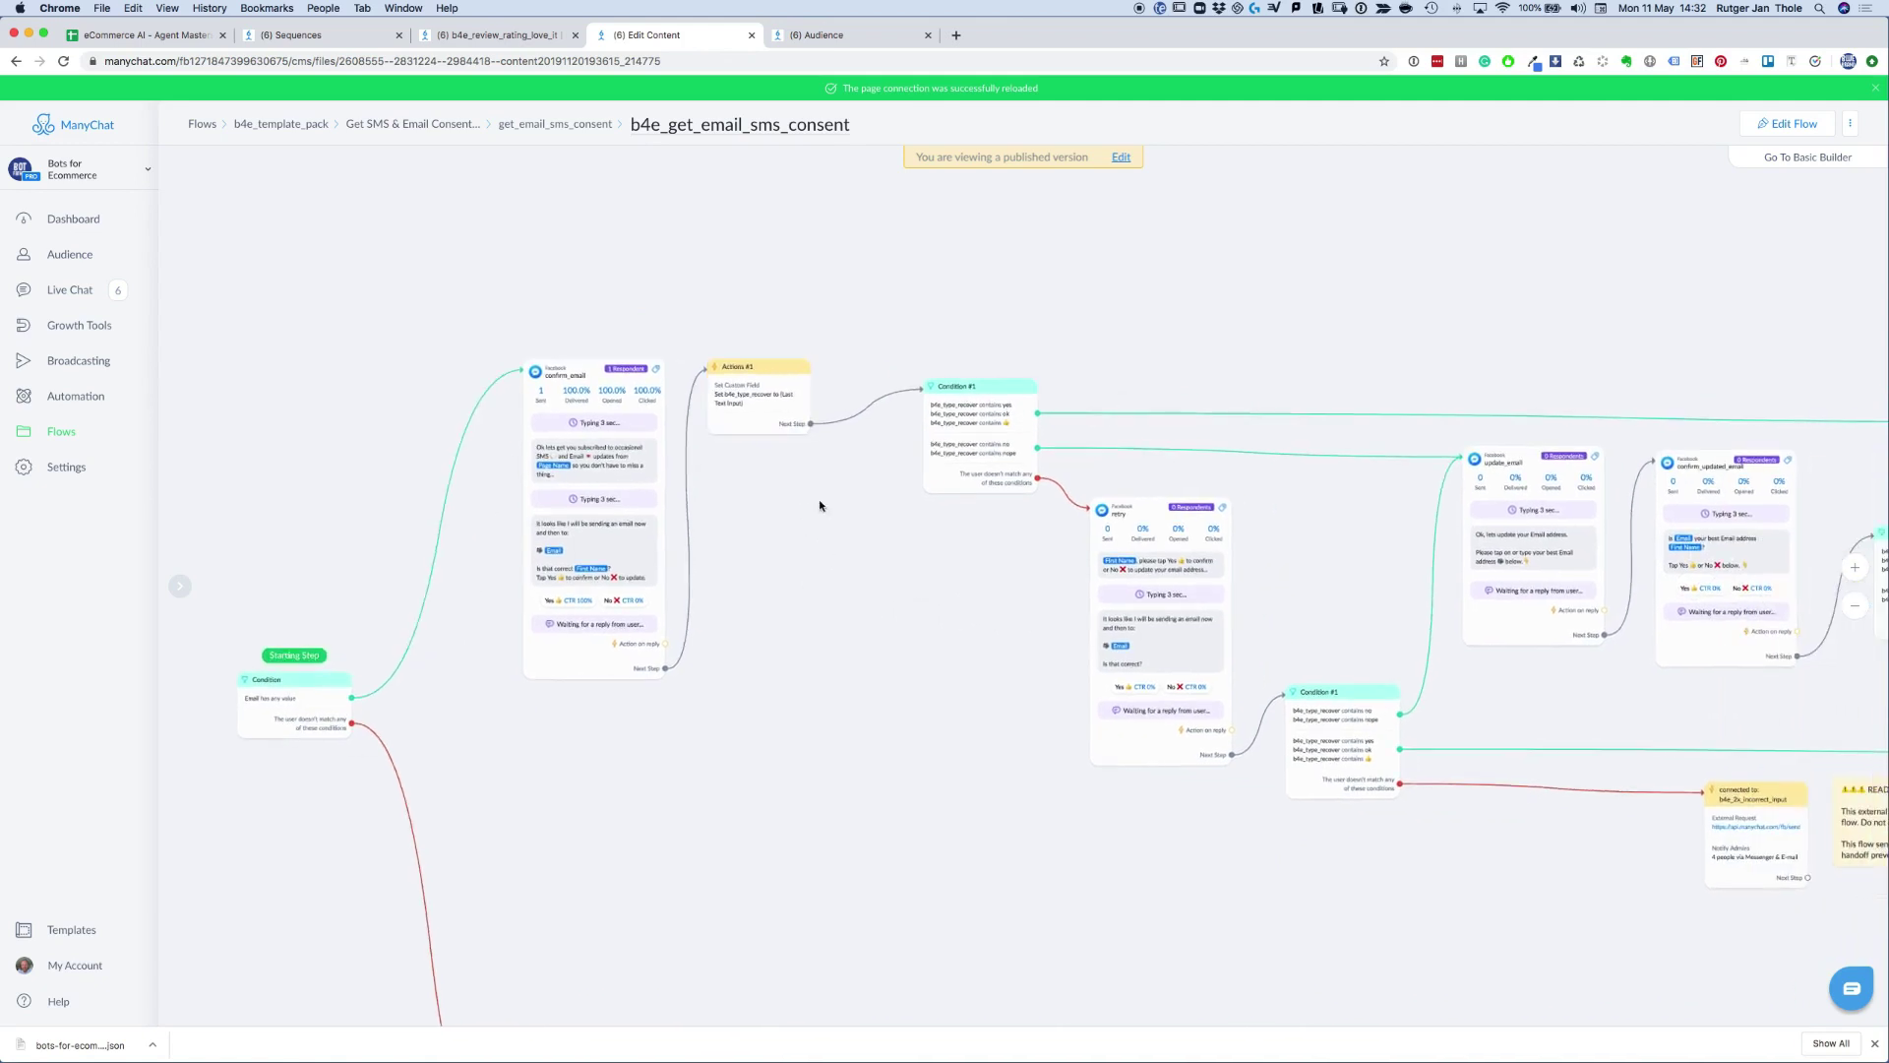
scroll(824, 507, up, 2)
click(581, 551)
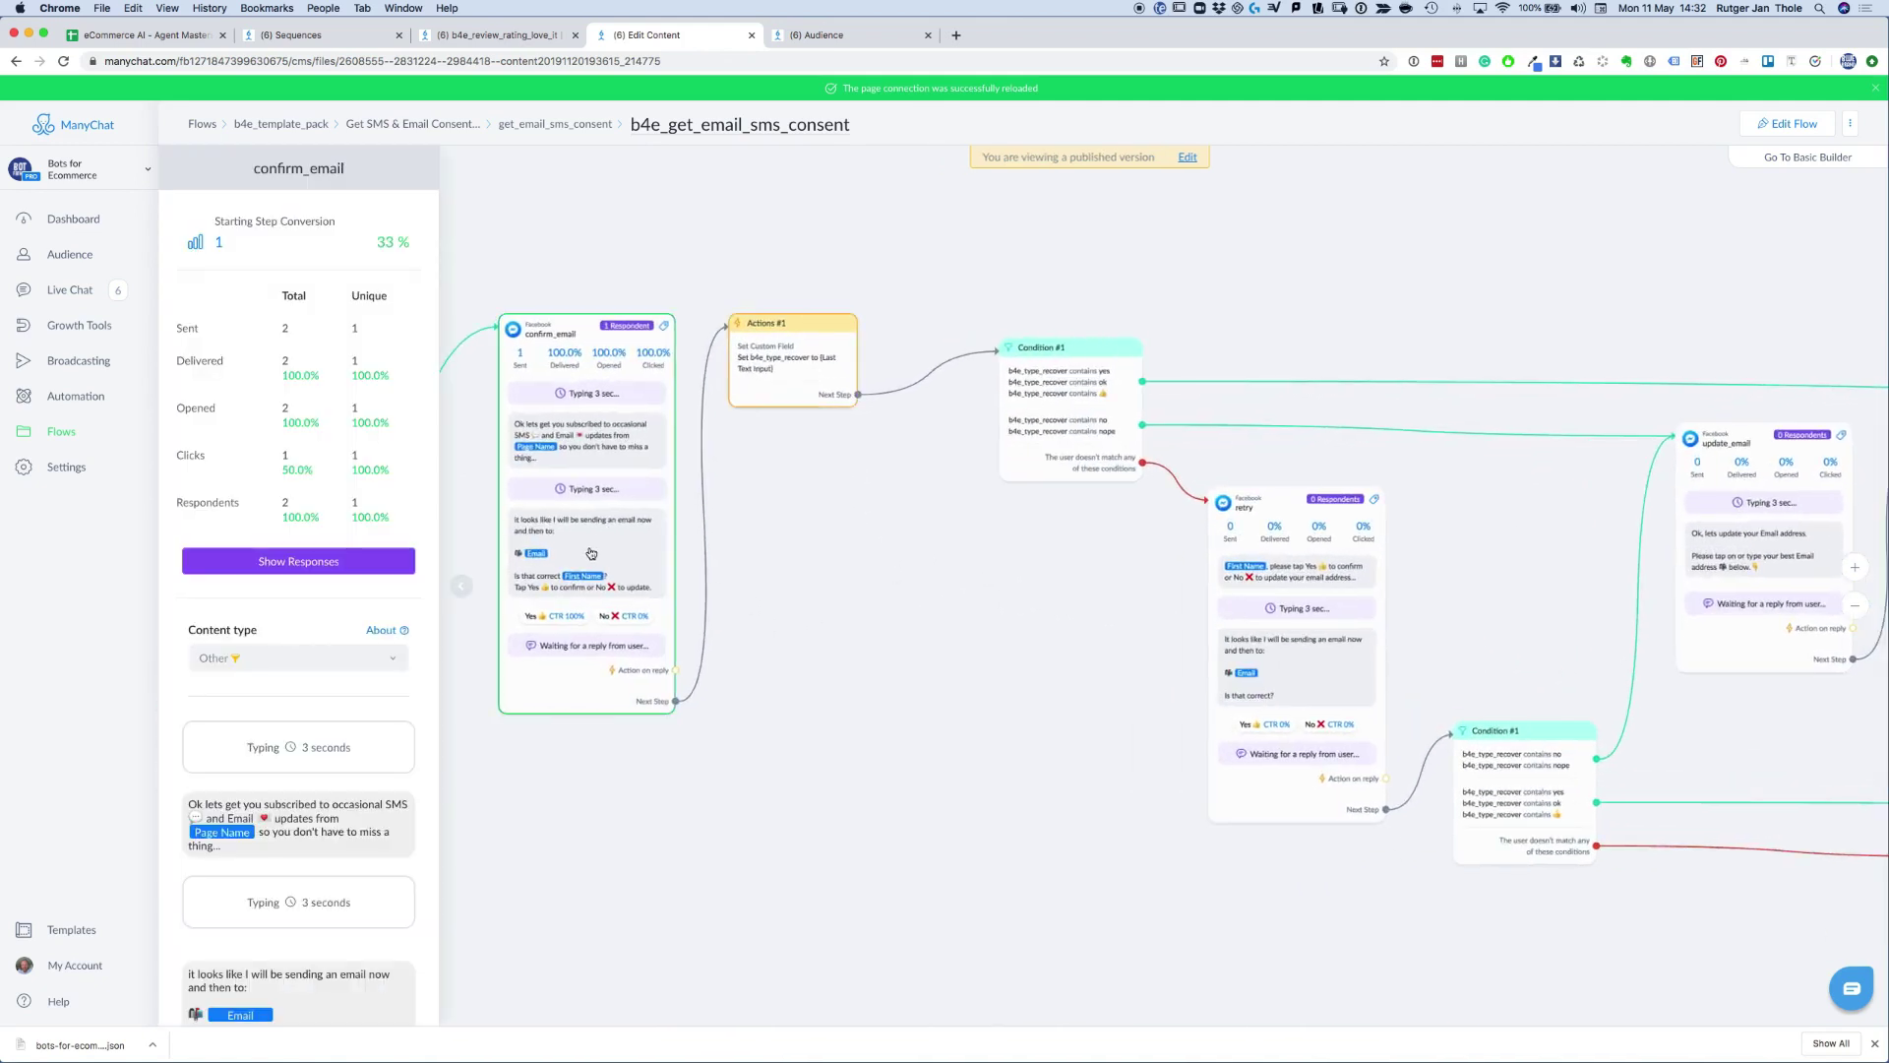
Enter edit mode, check Actions #1, and pan to the retry and admin handoff steps.
click(1188, 157)
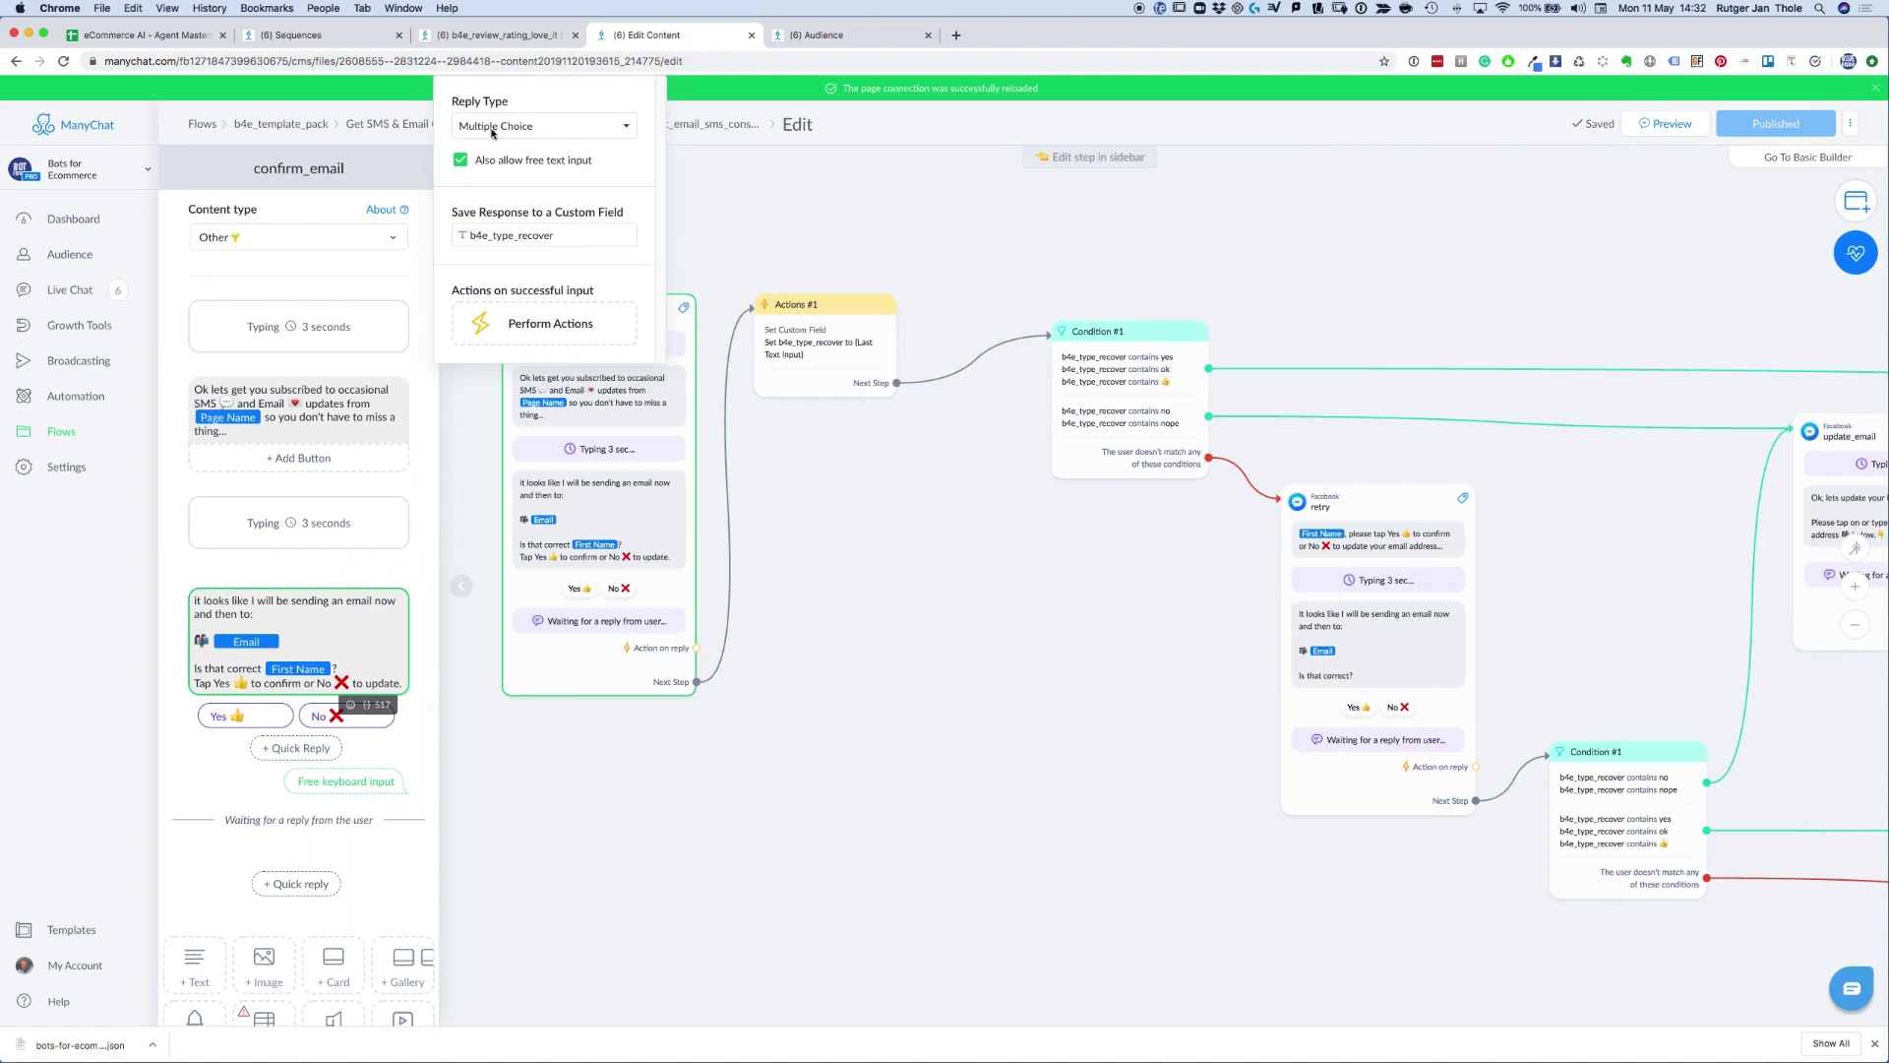
mouse_move(819, 343)
click(750, 364)
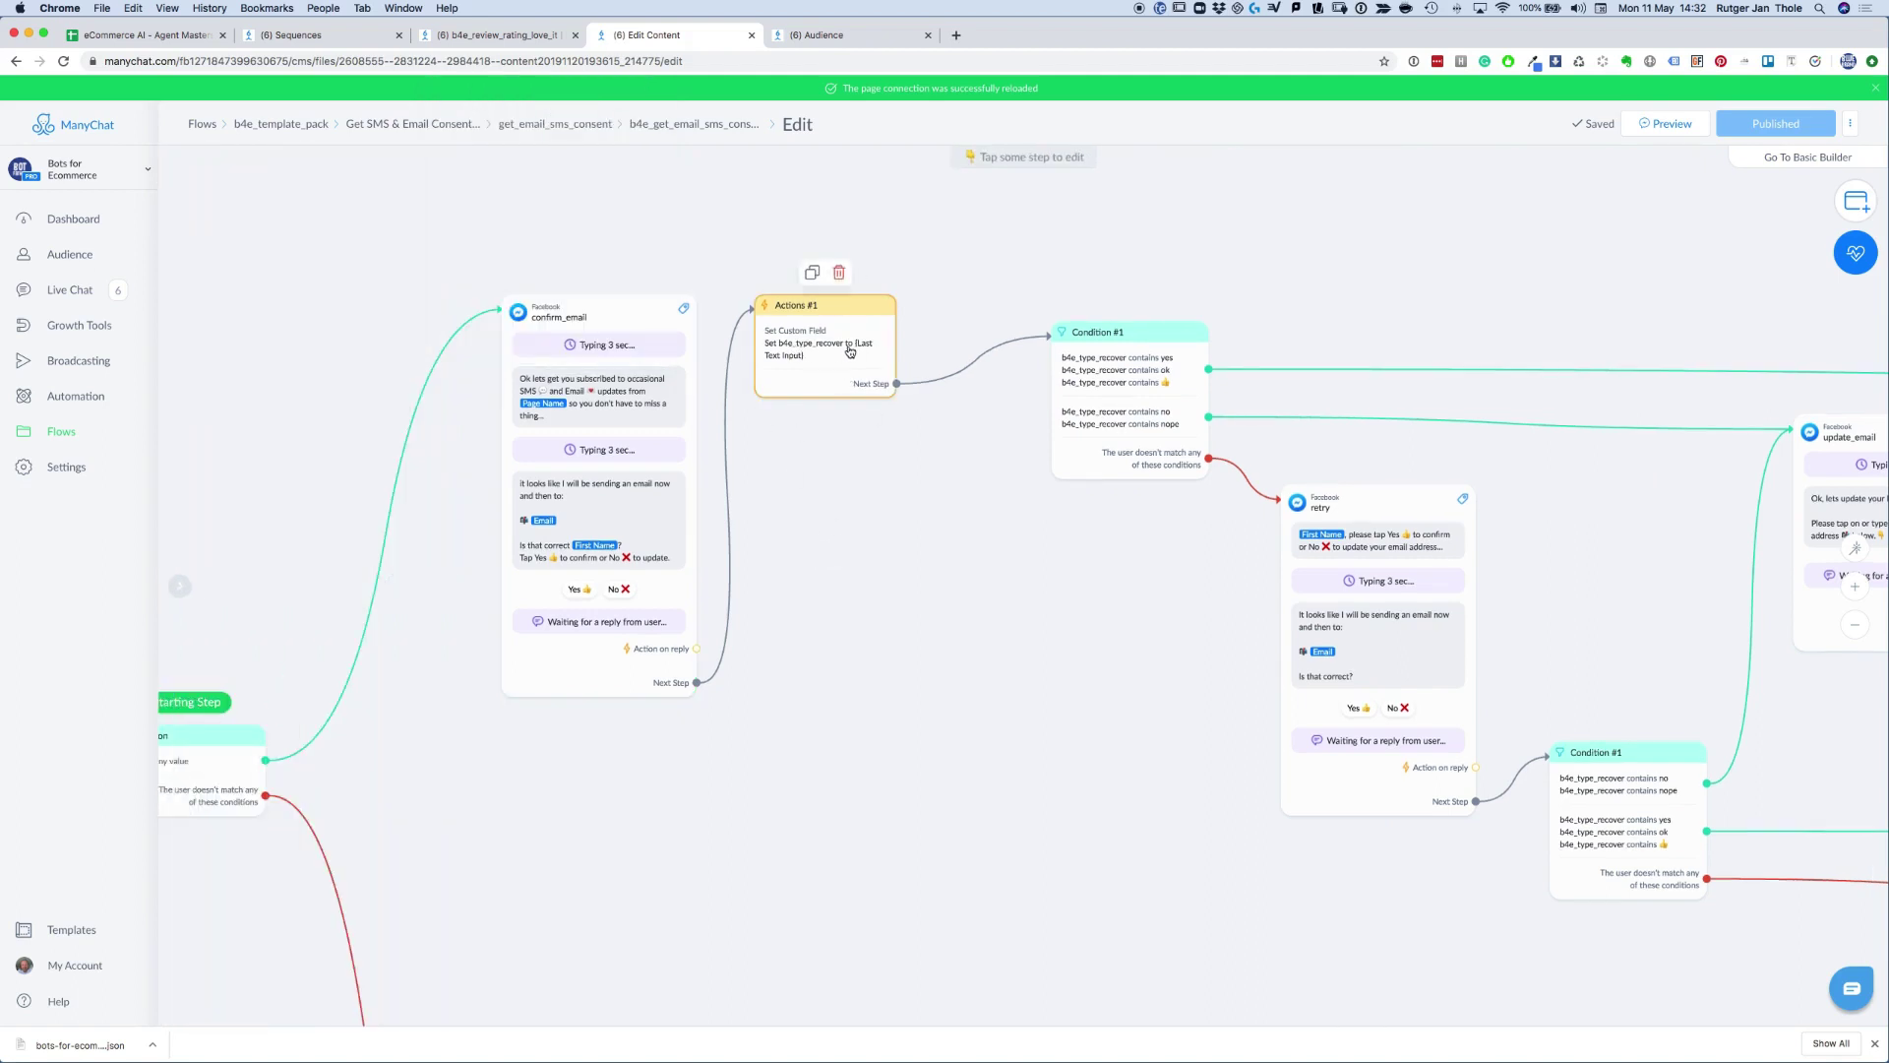
click(805, 347)
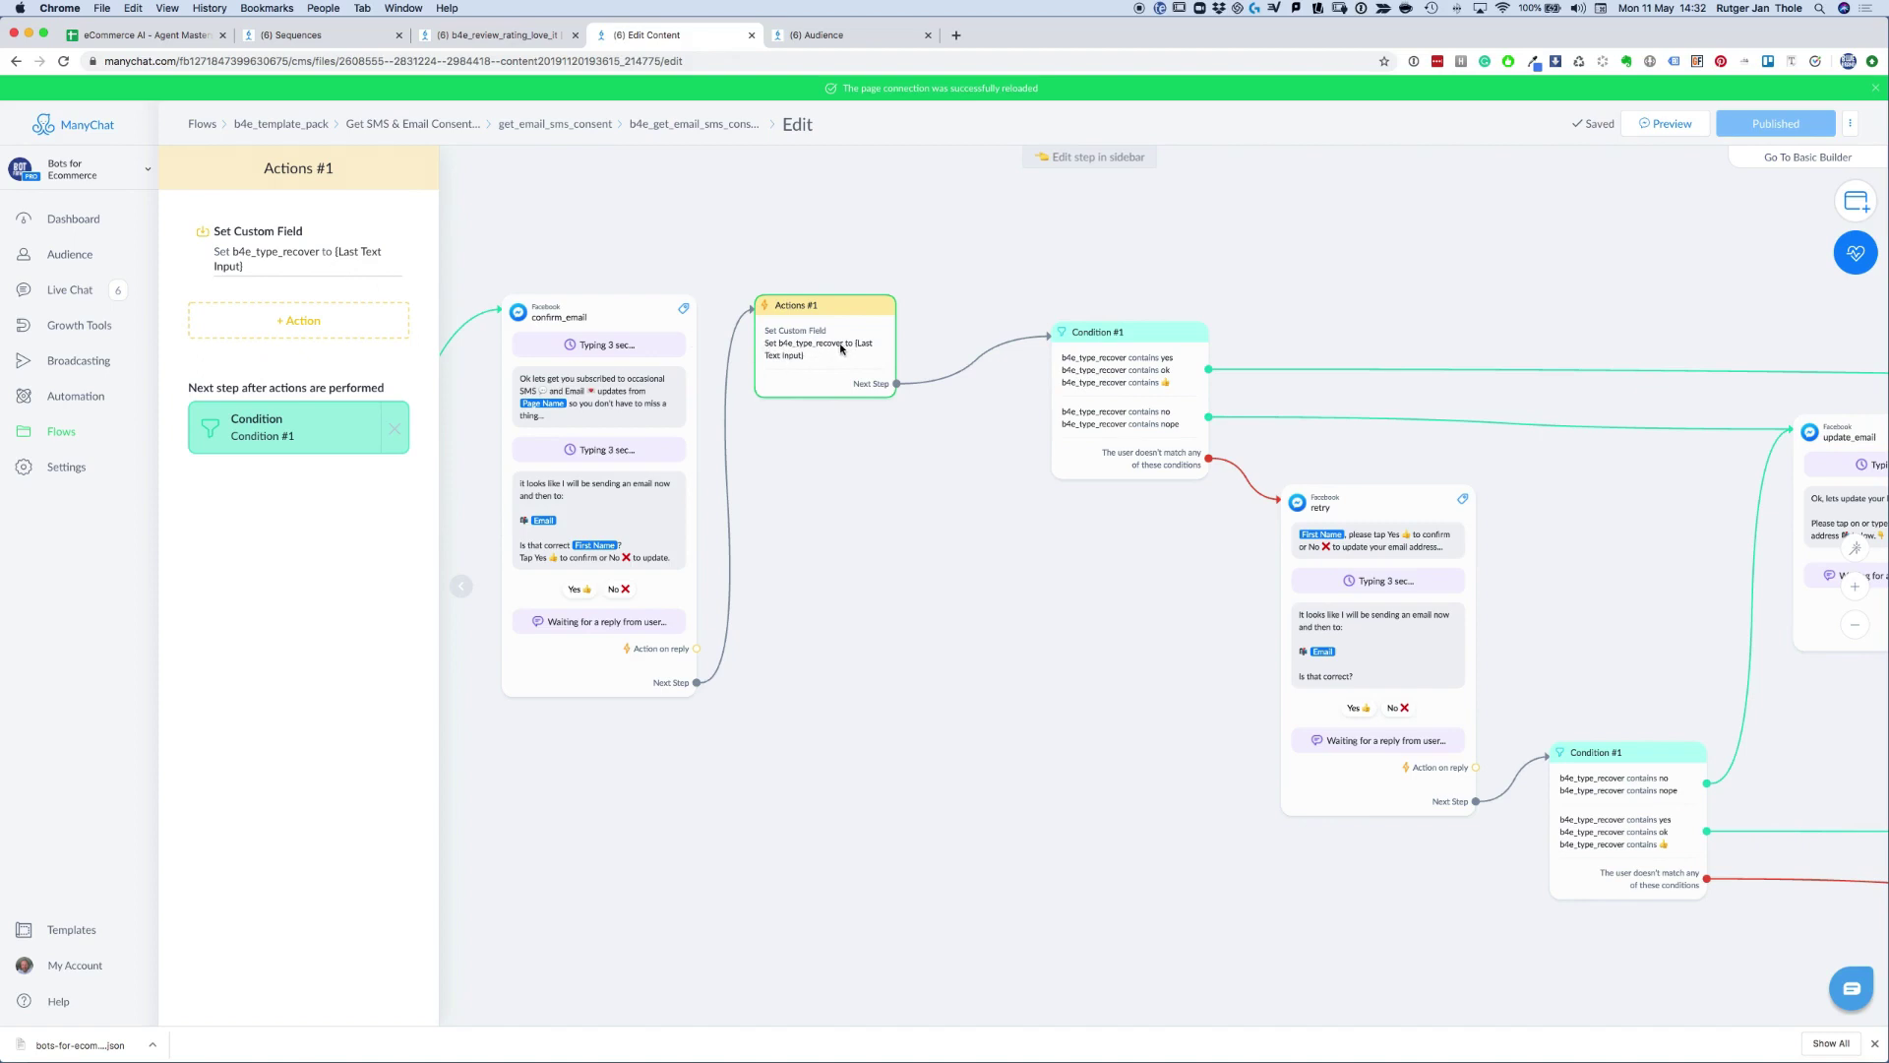
drag(1005, 547, 582, 510)
Bring the consent flow's upper branch into view and box-select both Actions #1 and Condition #1.
scroll(675, 257, right, 5)
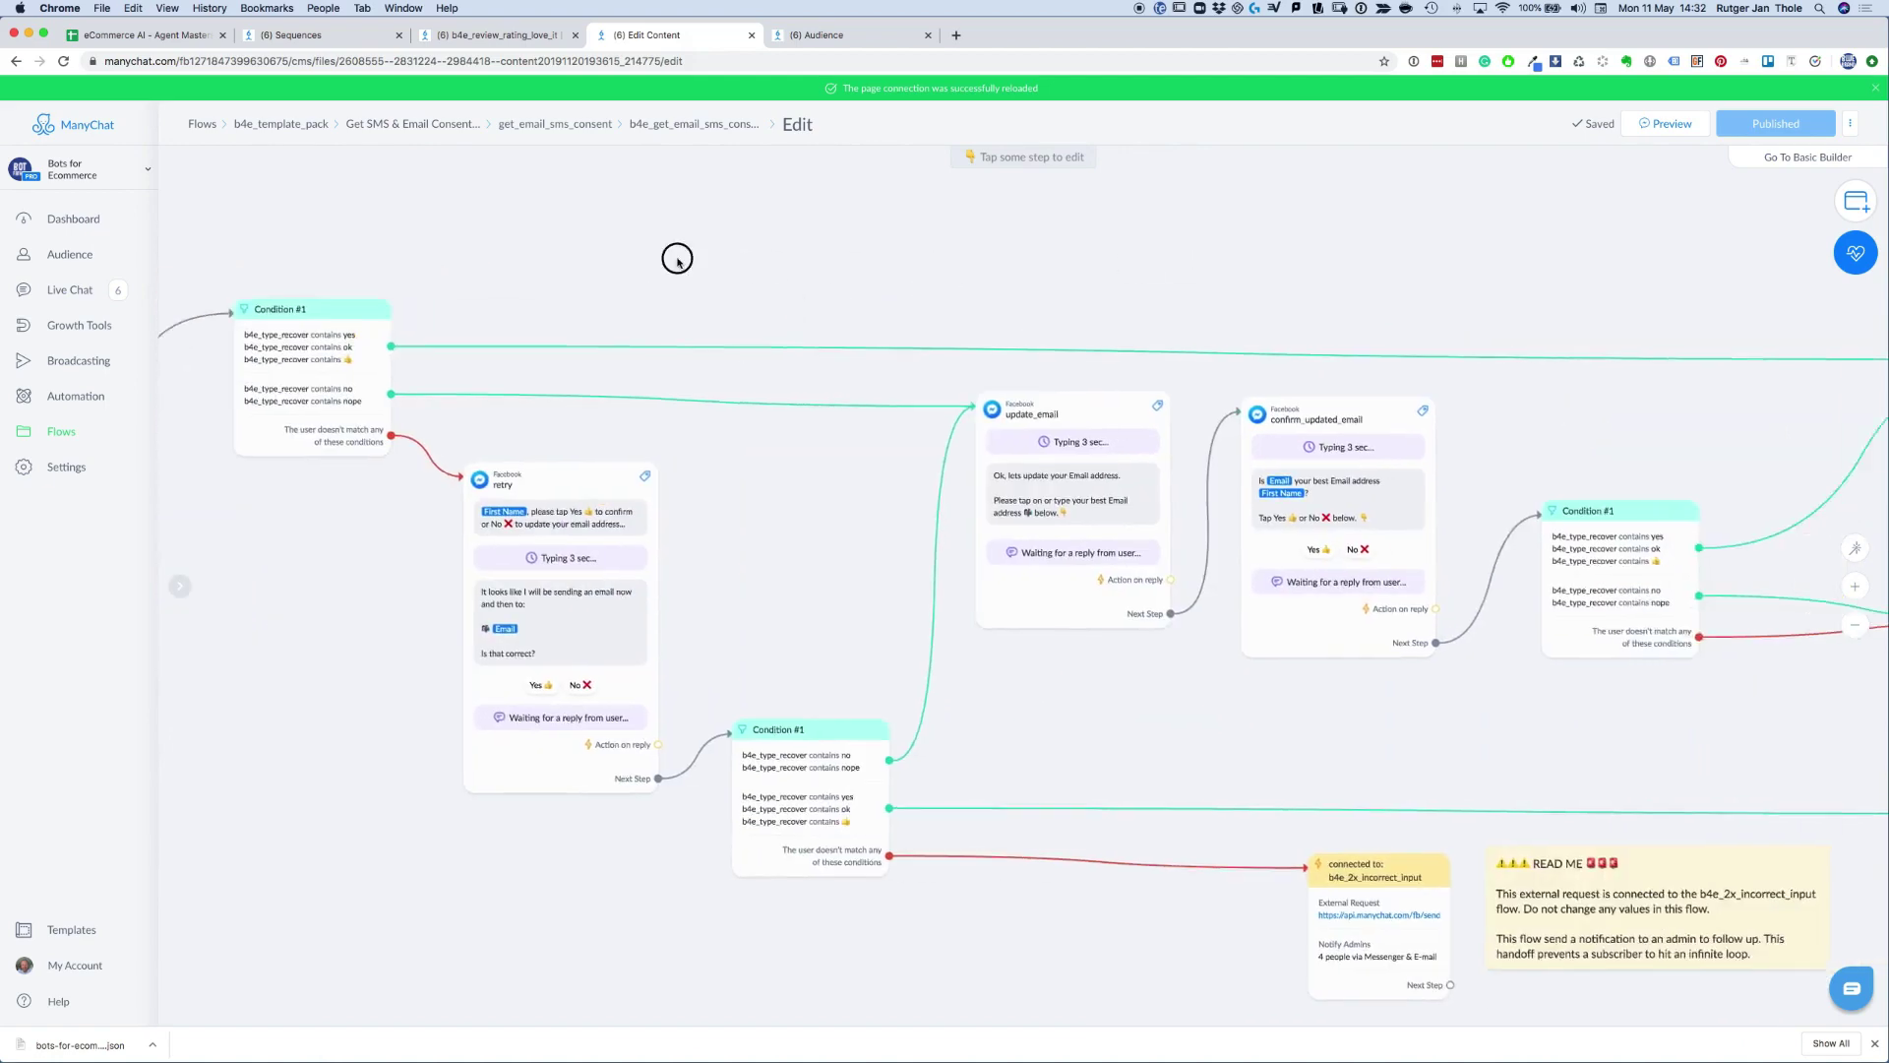
scroll(738, 240, right, 3)
scroll(865, 219, right, 8)
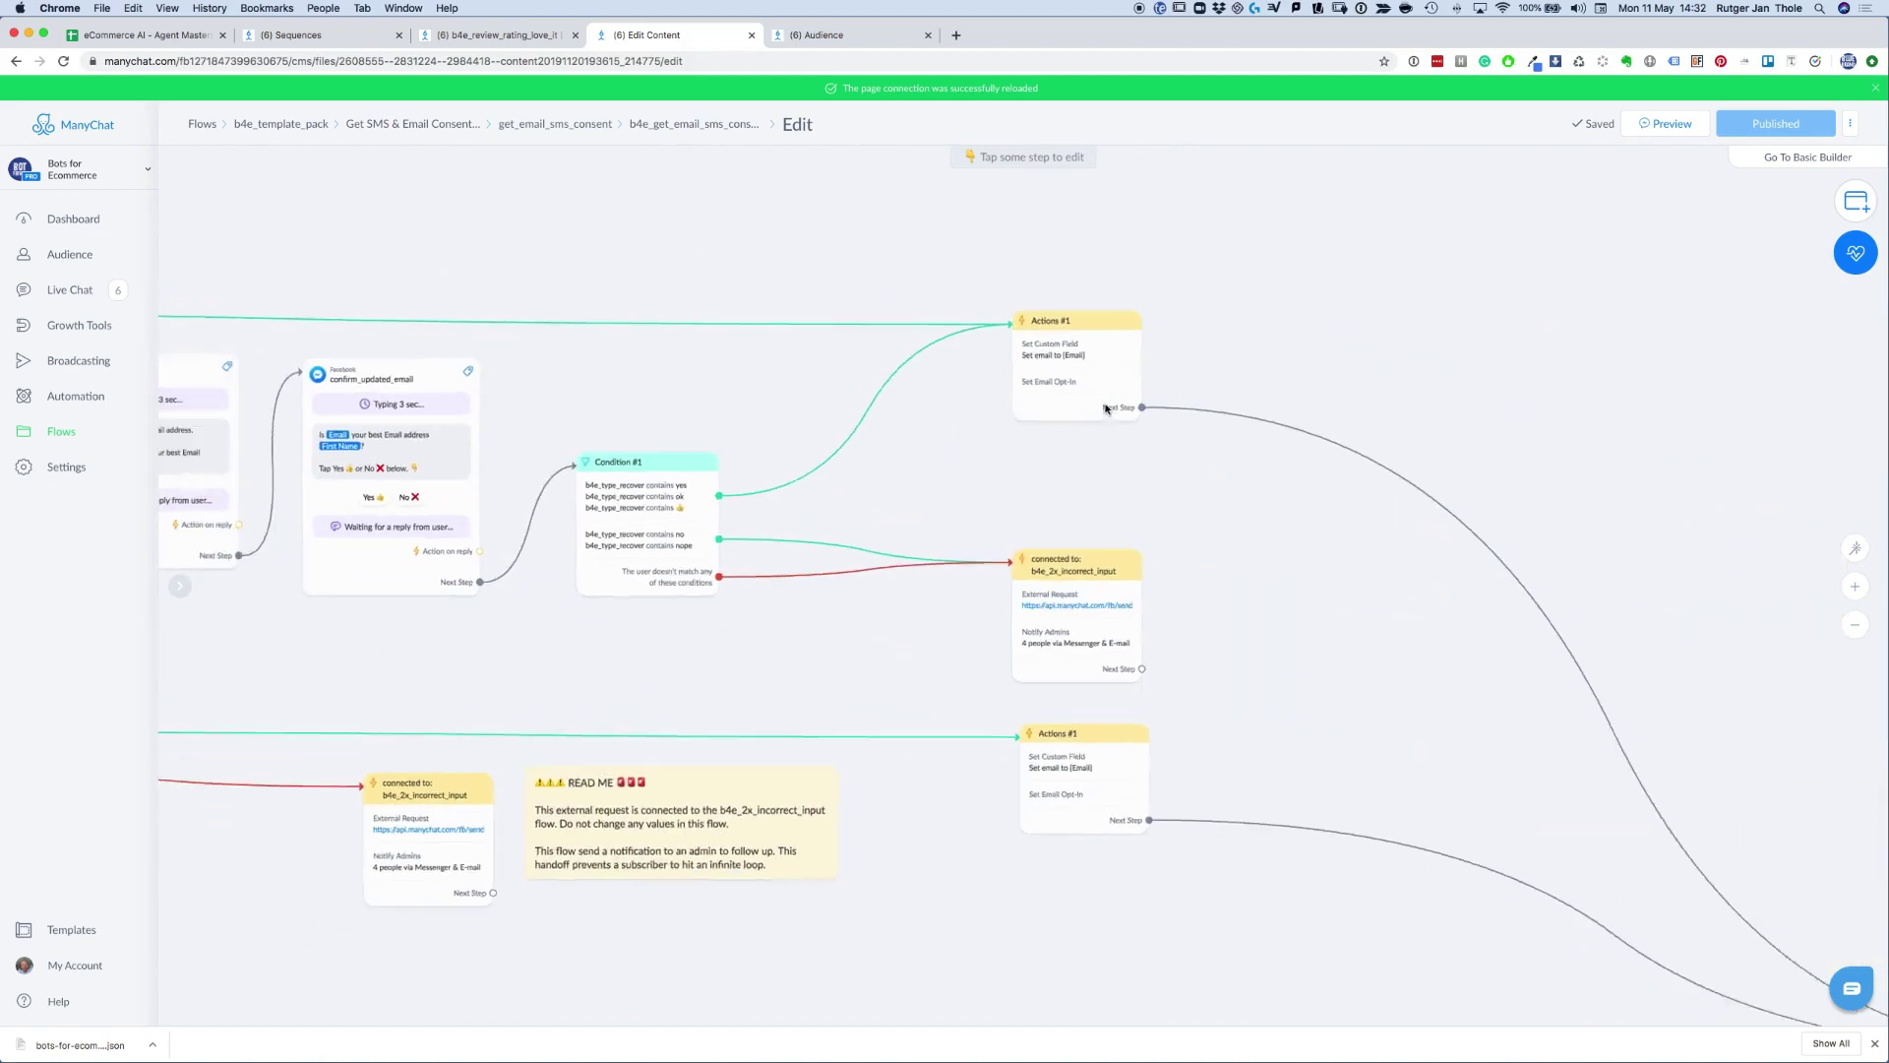
scroll(993, 336, right, 5)
scroll(1025, 414, right, 4)
scroll(1102, 493, up, 5)
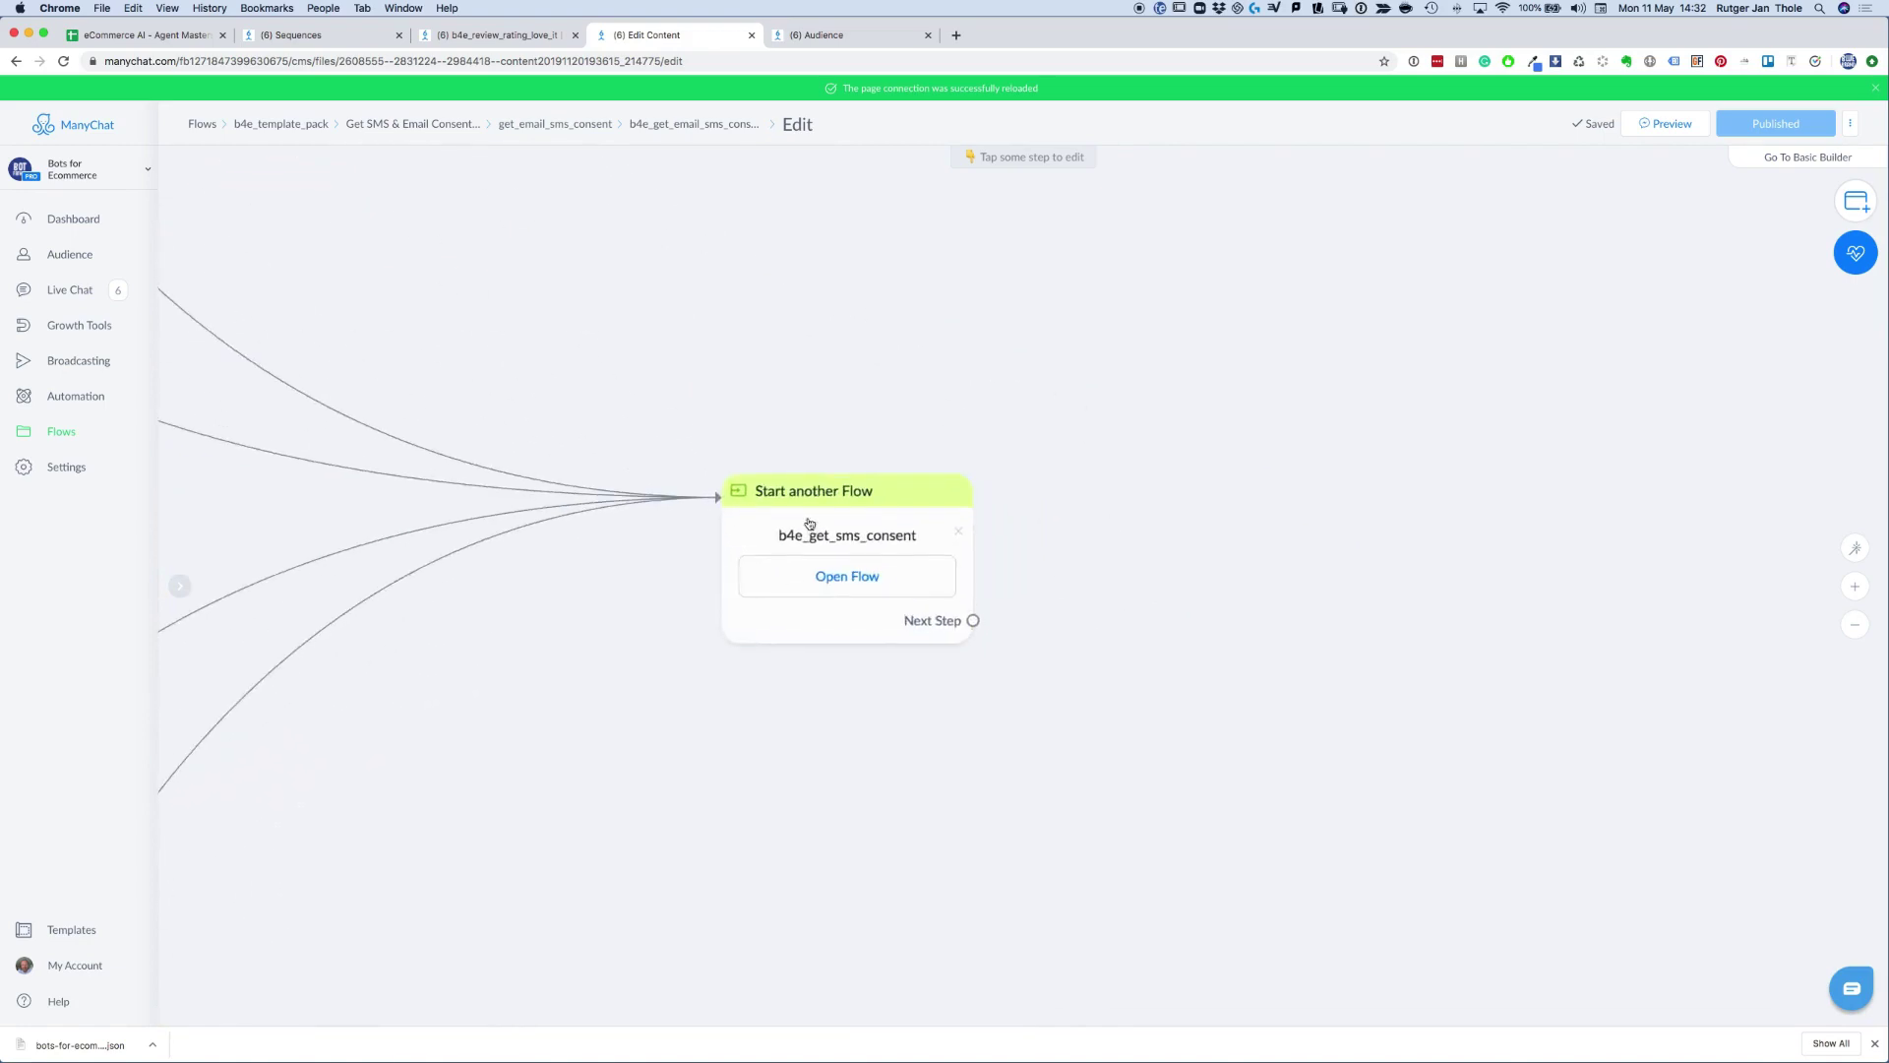
scroll(1135, 704, down, 10)
scroll(973, 529, down, 2)
scroll(994, 541, down, 3)
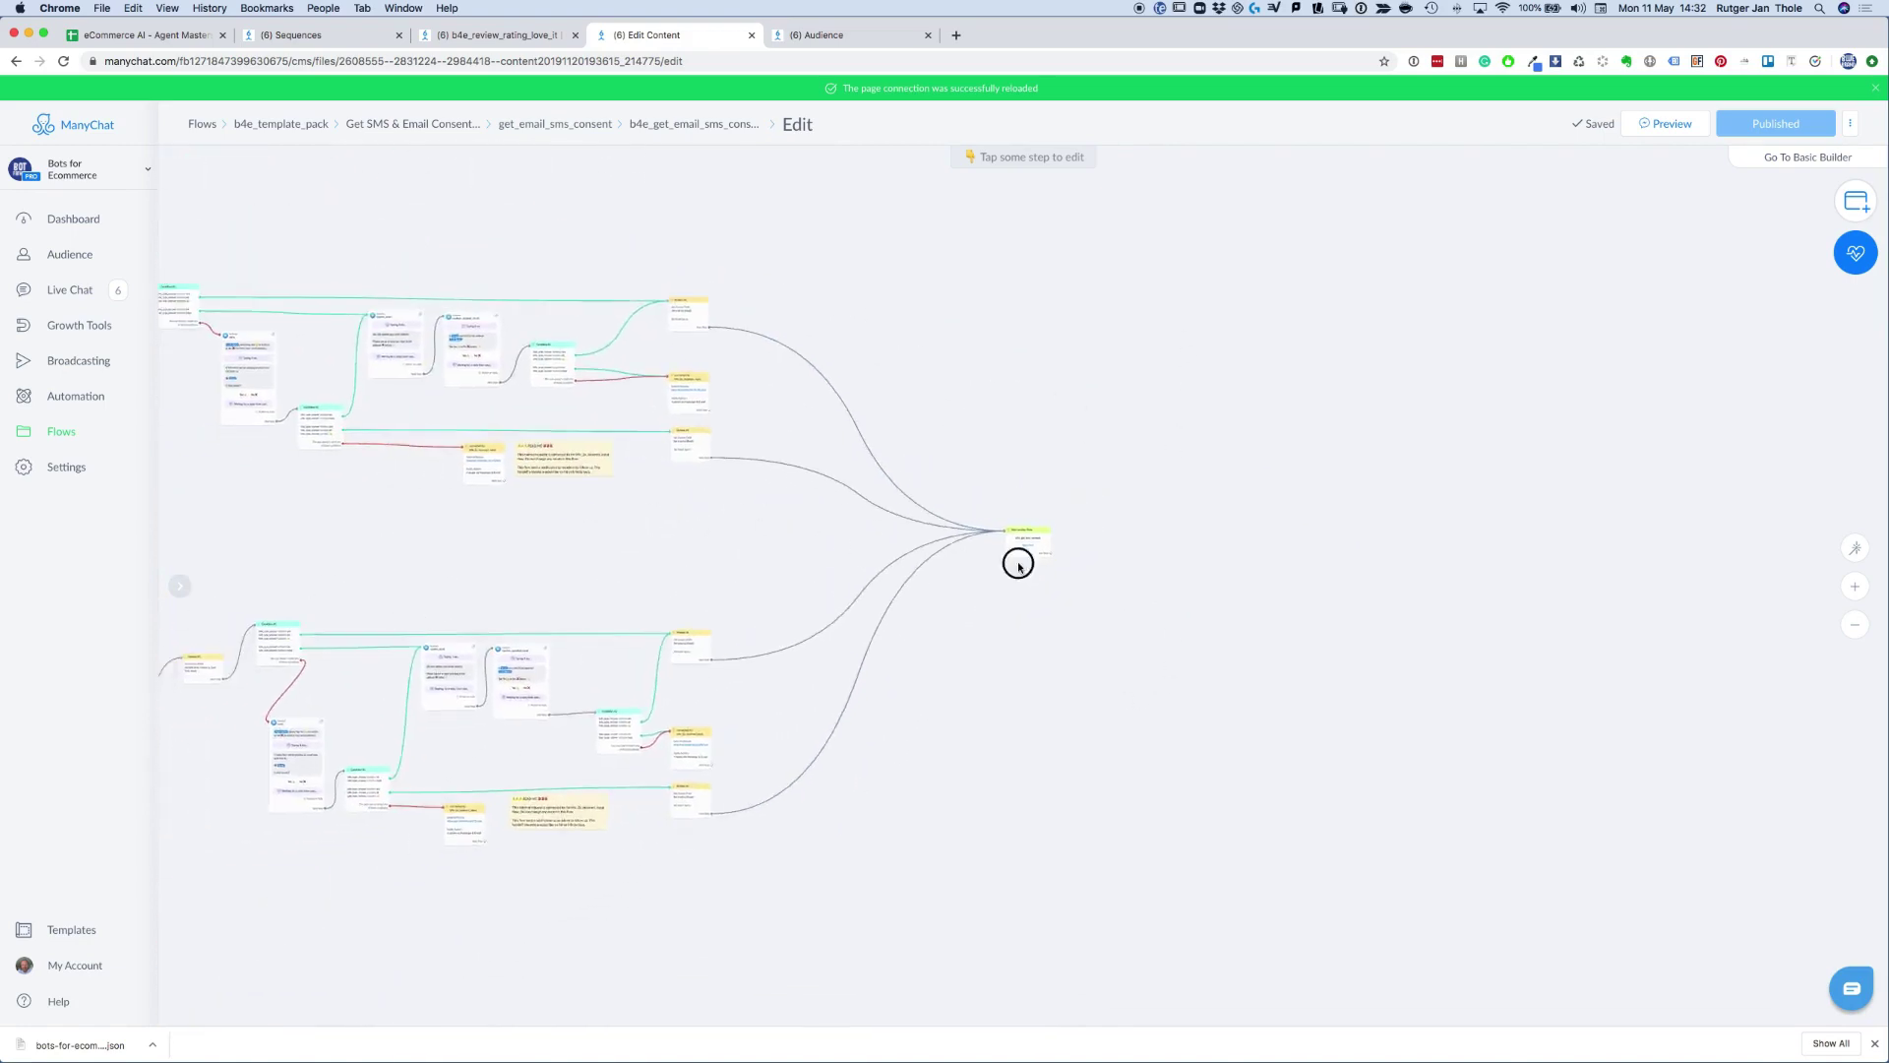
scroll(886, 521, left, 5)
scroll(690, 532, up, 3)
scroll(690, 532, up, 3)
scroll(690, 532, left, 1)
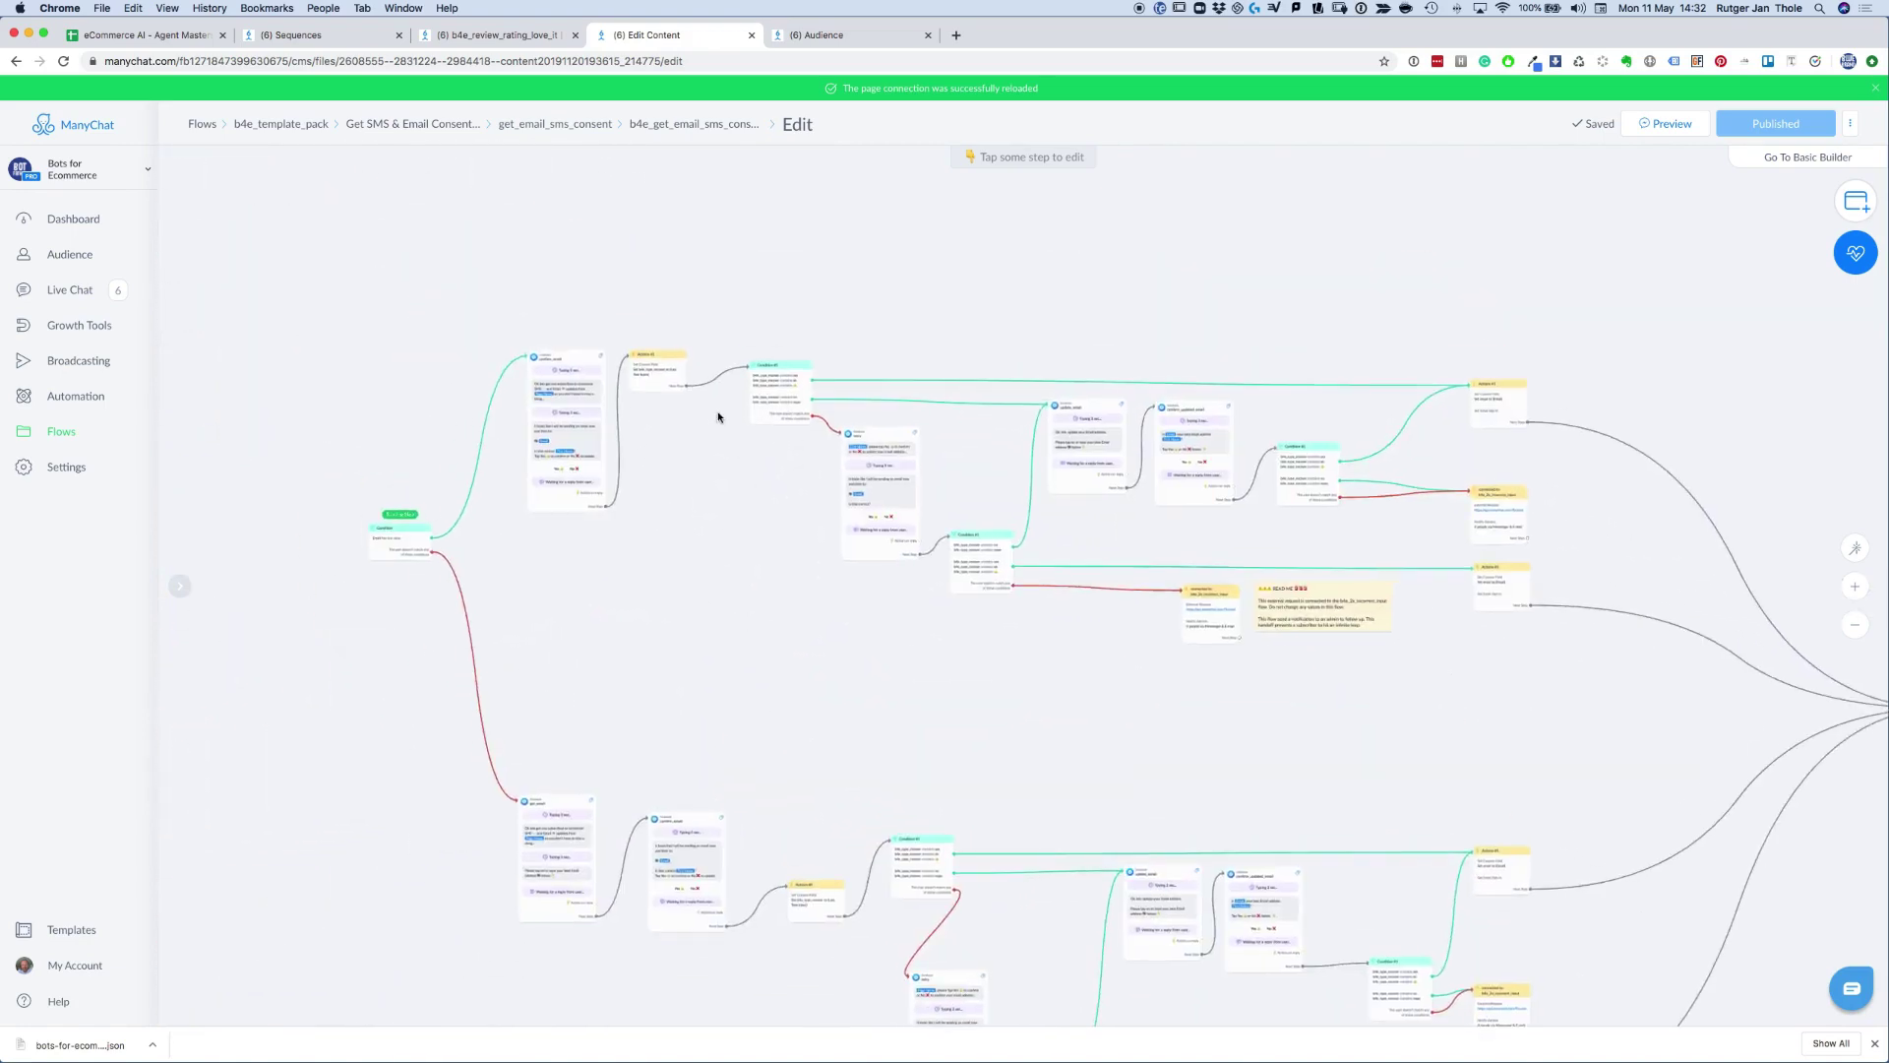
drag(631, 325, 835, 556)
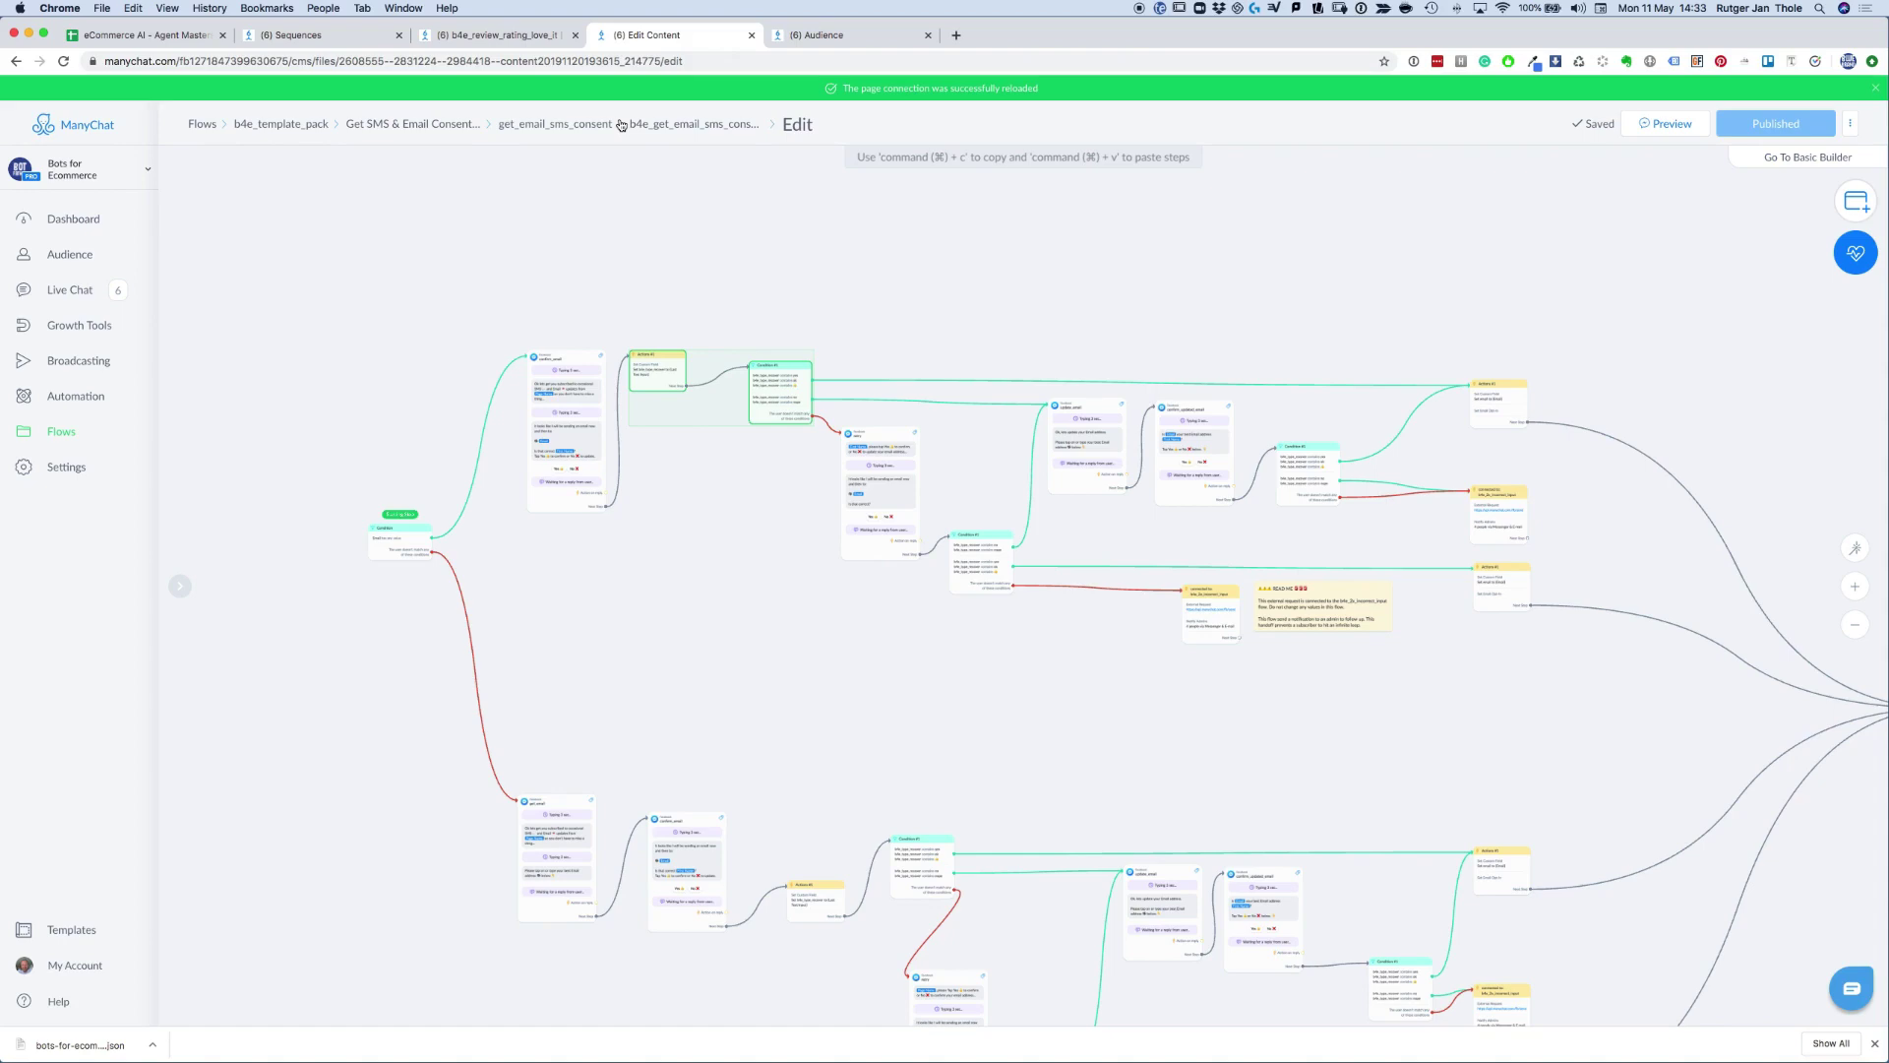
scroll(734, 249, up, 5)
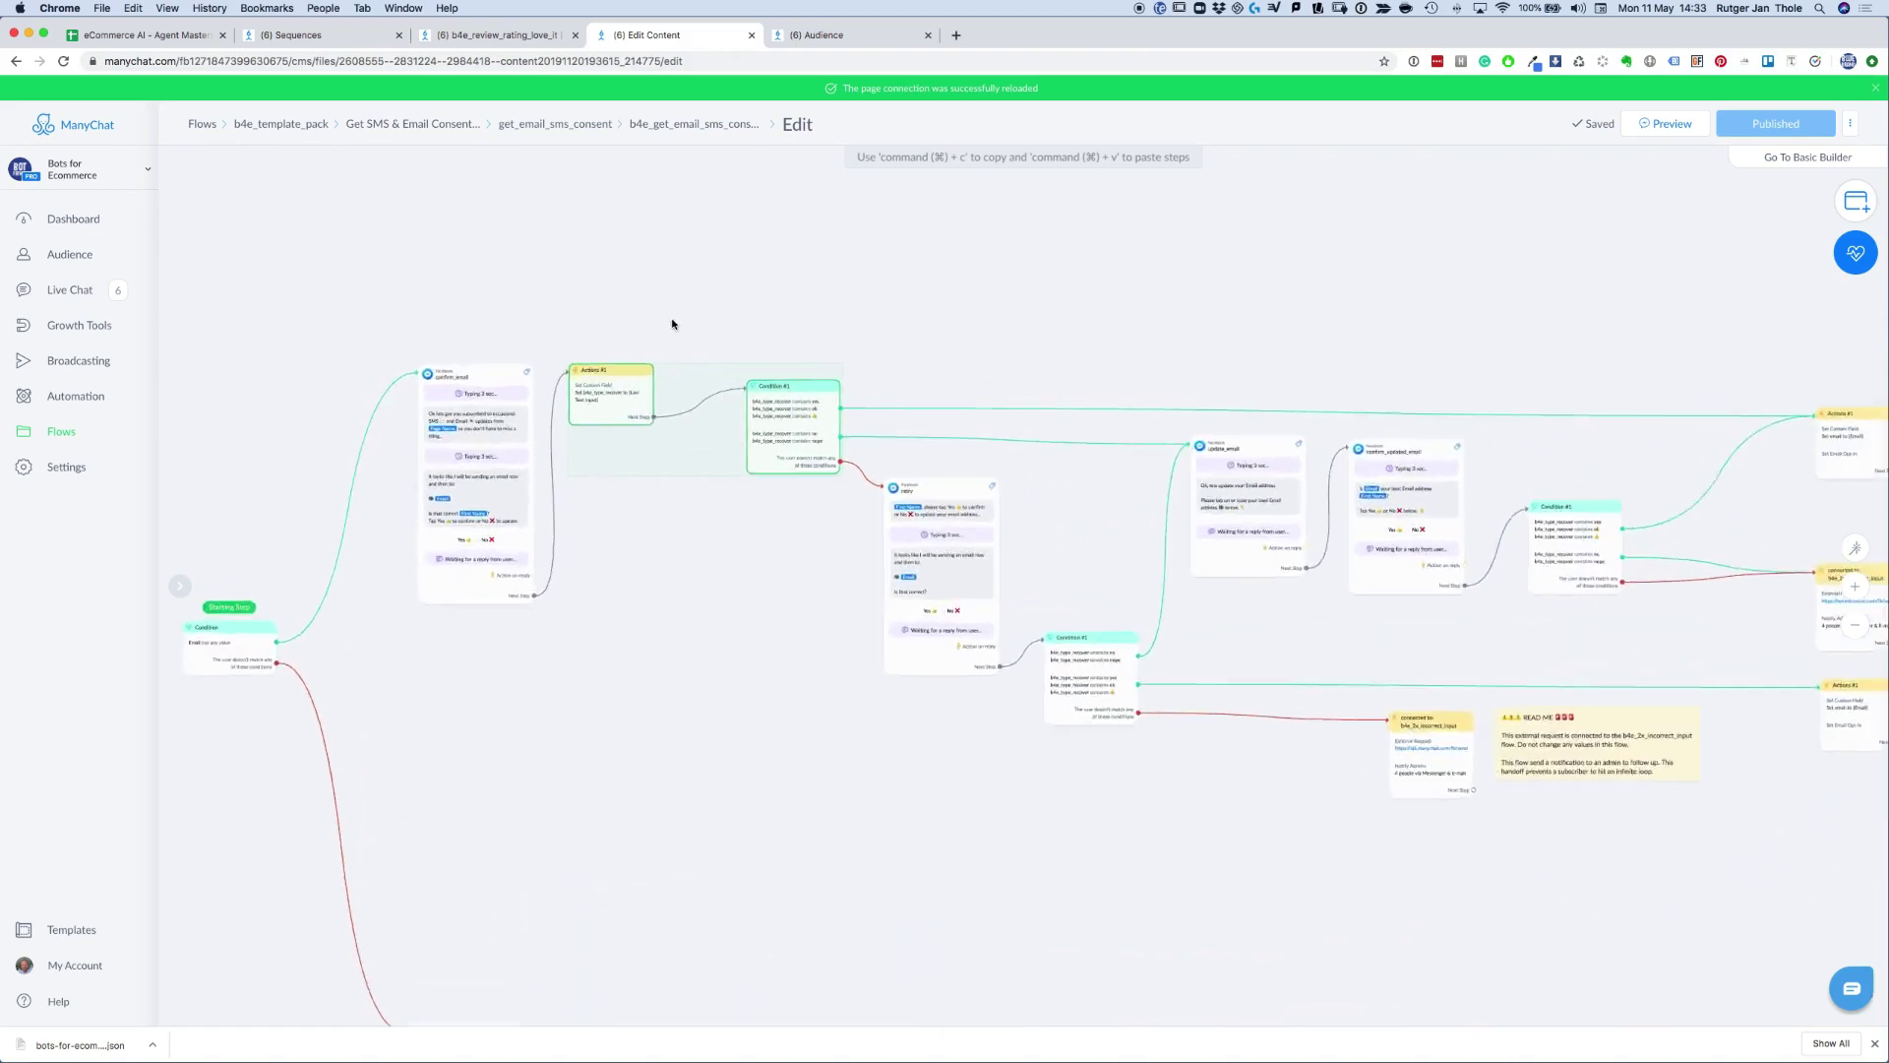
scroll(640, 297, up, 3)
scroll(689, 354, left, 3)
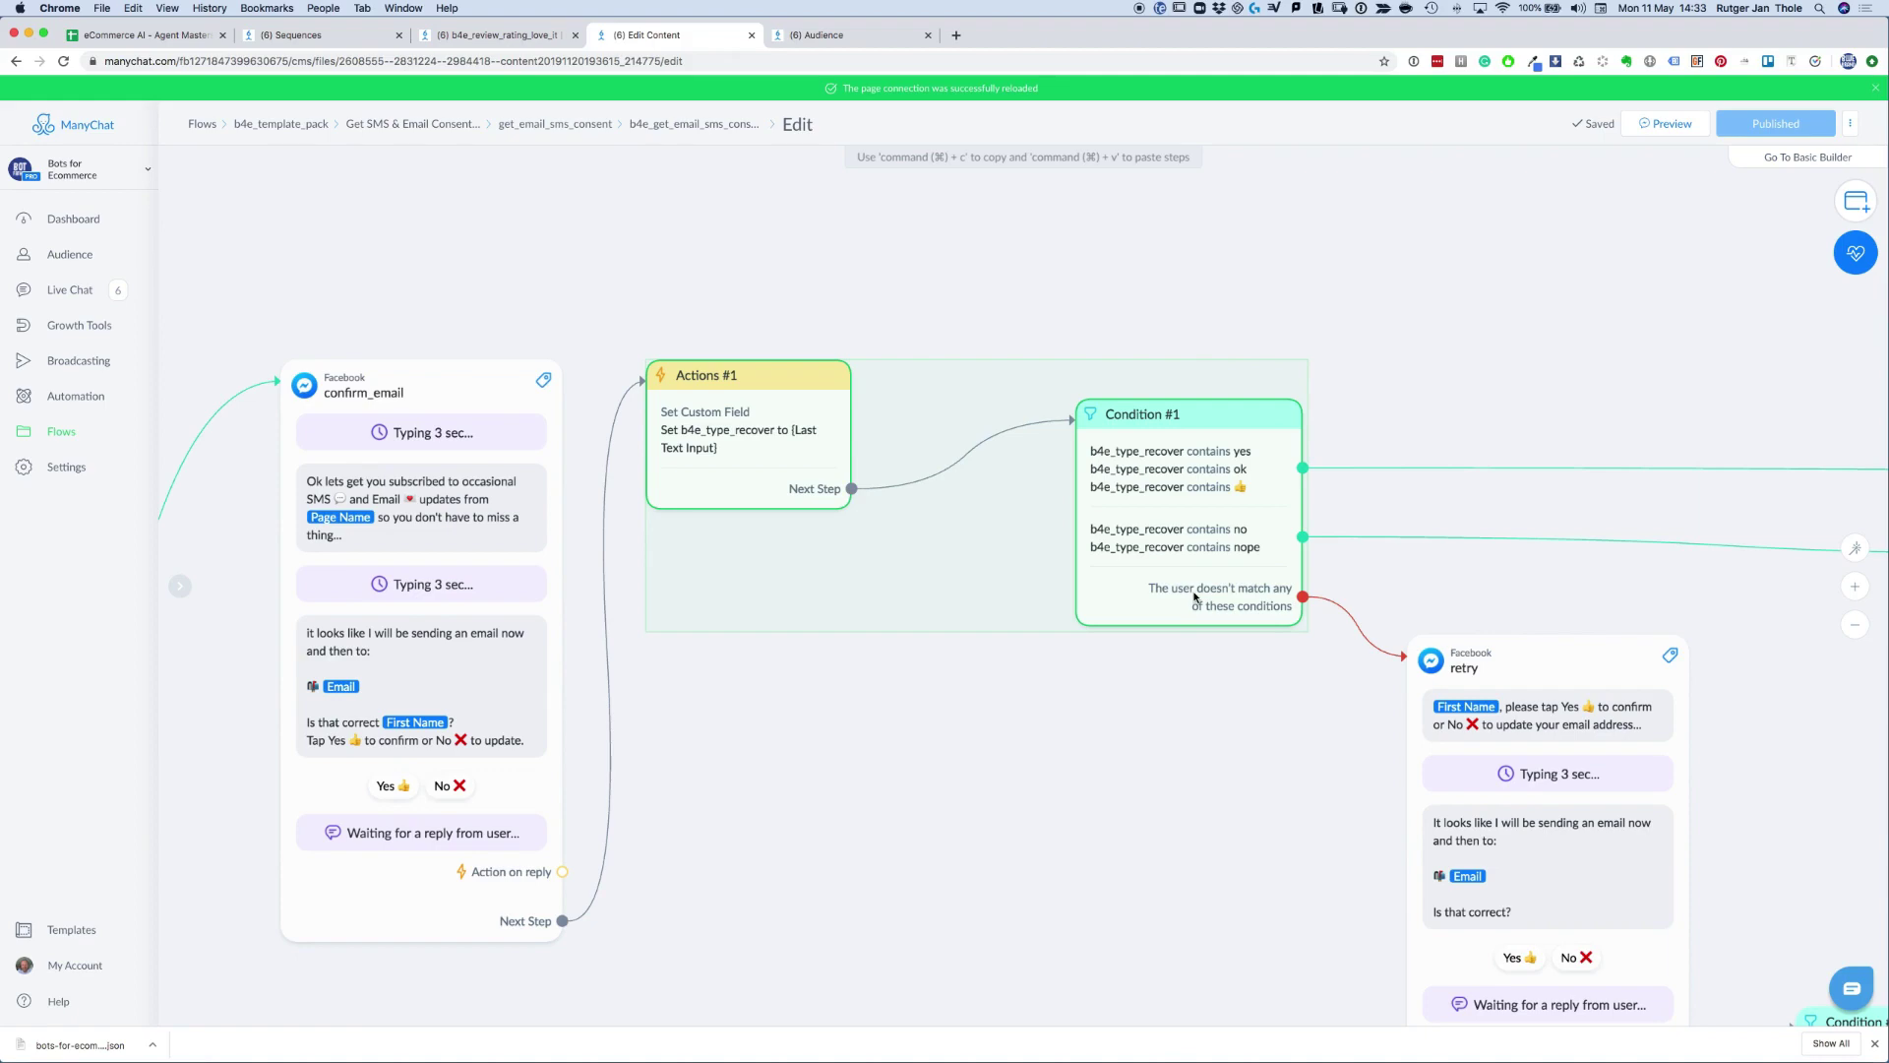
scroll(898, 807, down, 2)
scroll(900, 748, down, 2)
scroll(897, 699, down, 2)
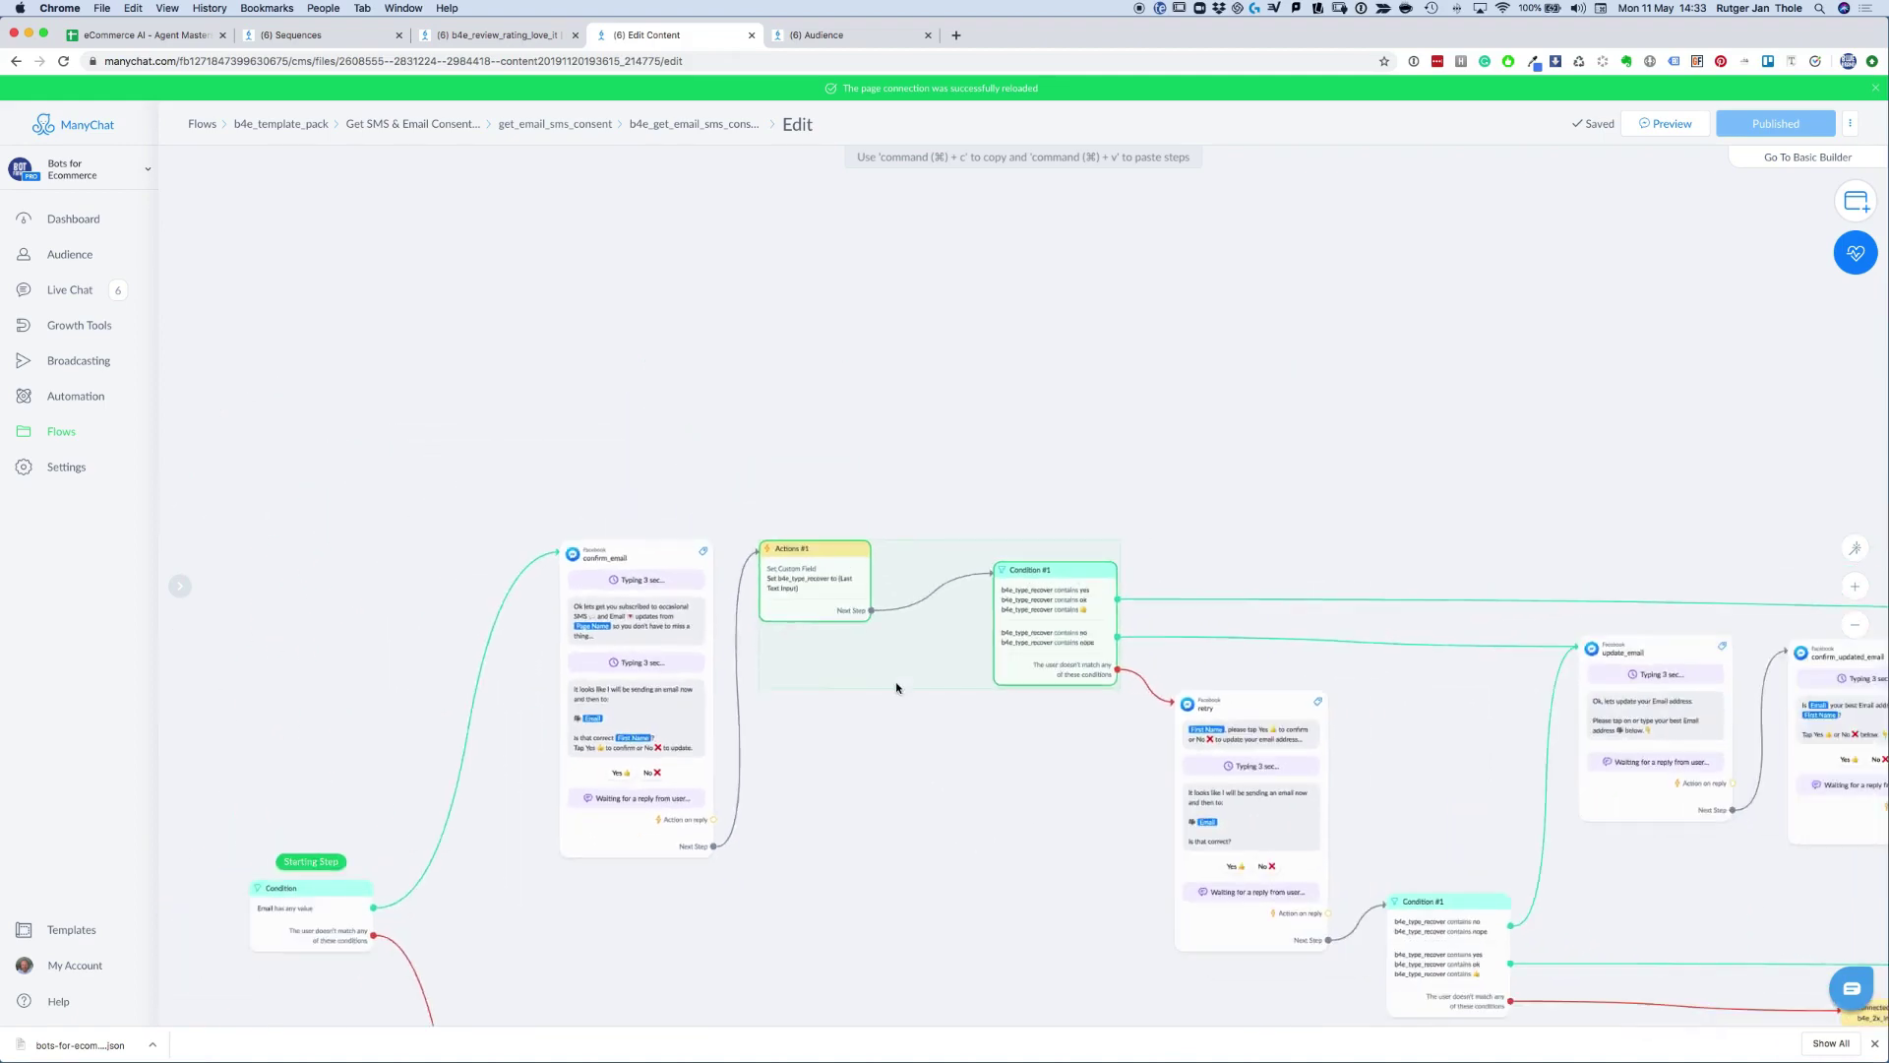
scroll(897, 687, down, 2)
scroll(995, 831, down, 1)
scroll(949, 662, down, 3)
scroll(703, 534, down, 1)
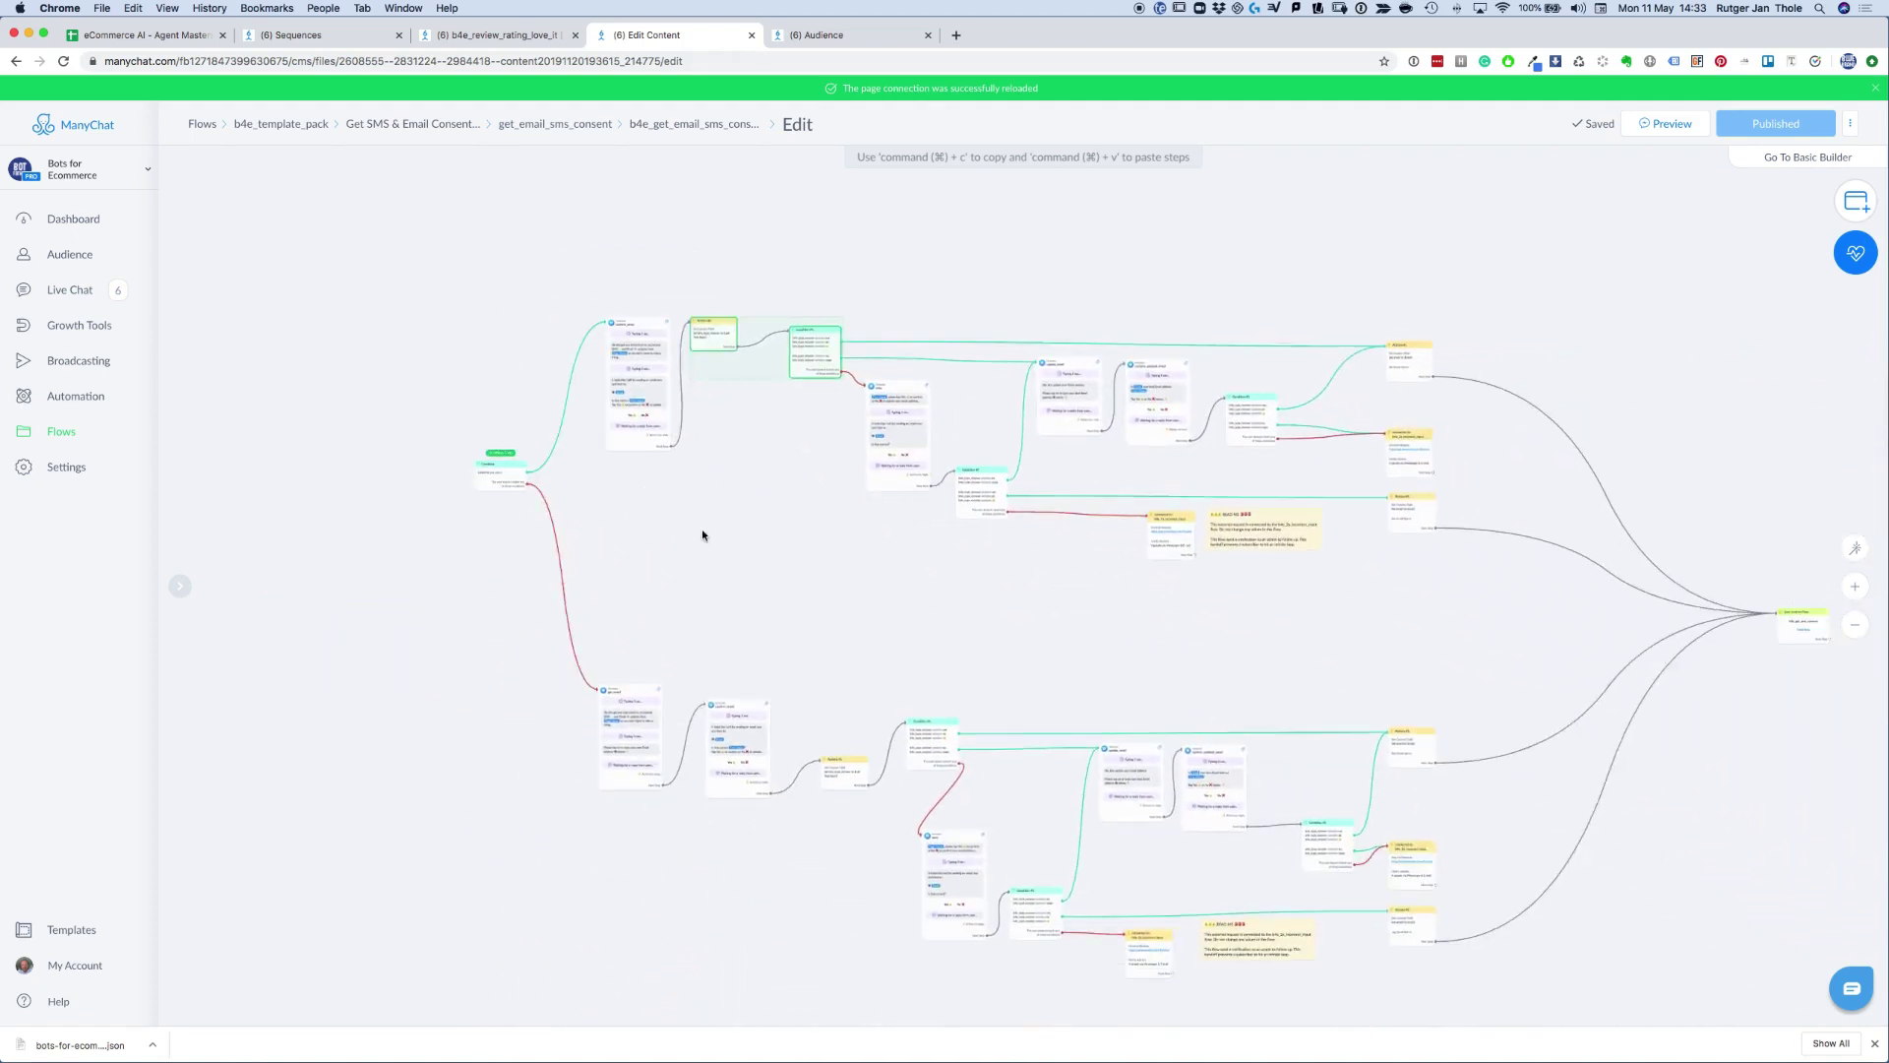
scroll(703, 534, right, 2)
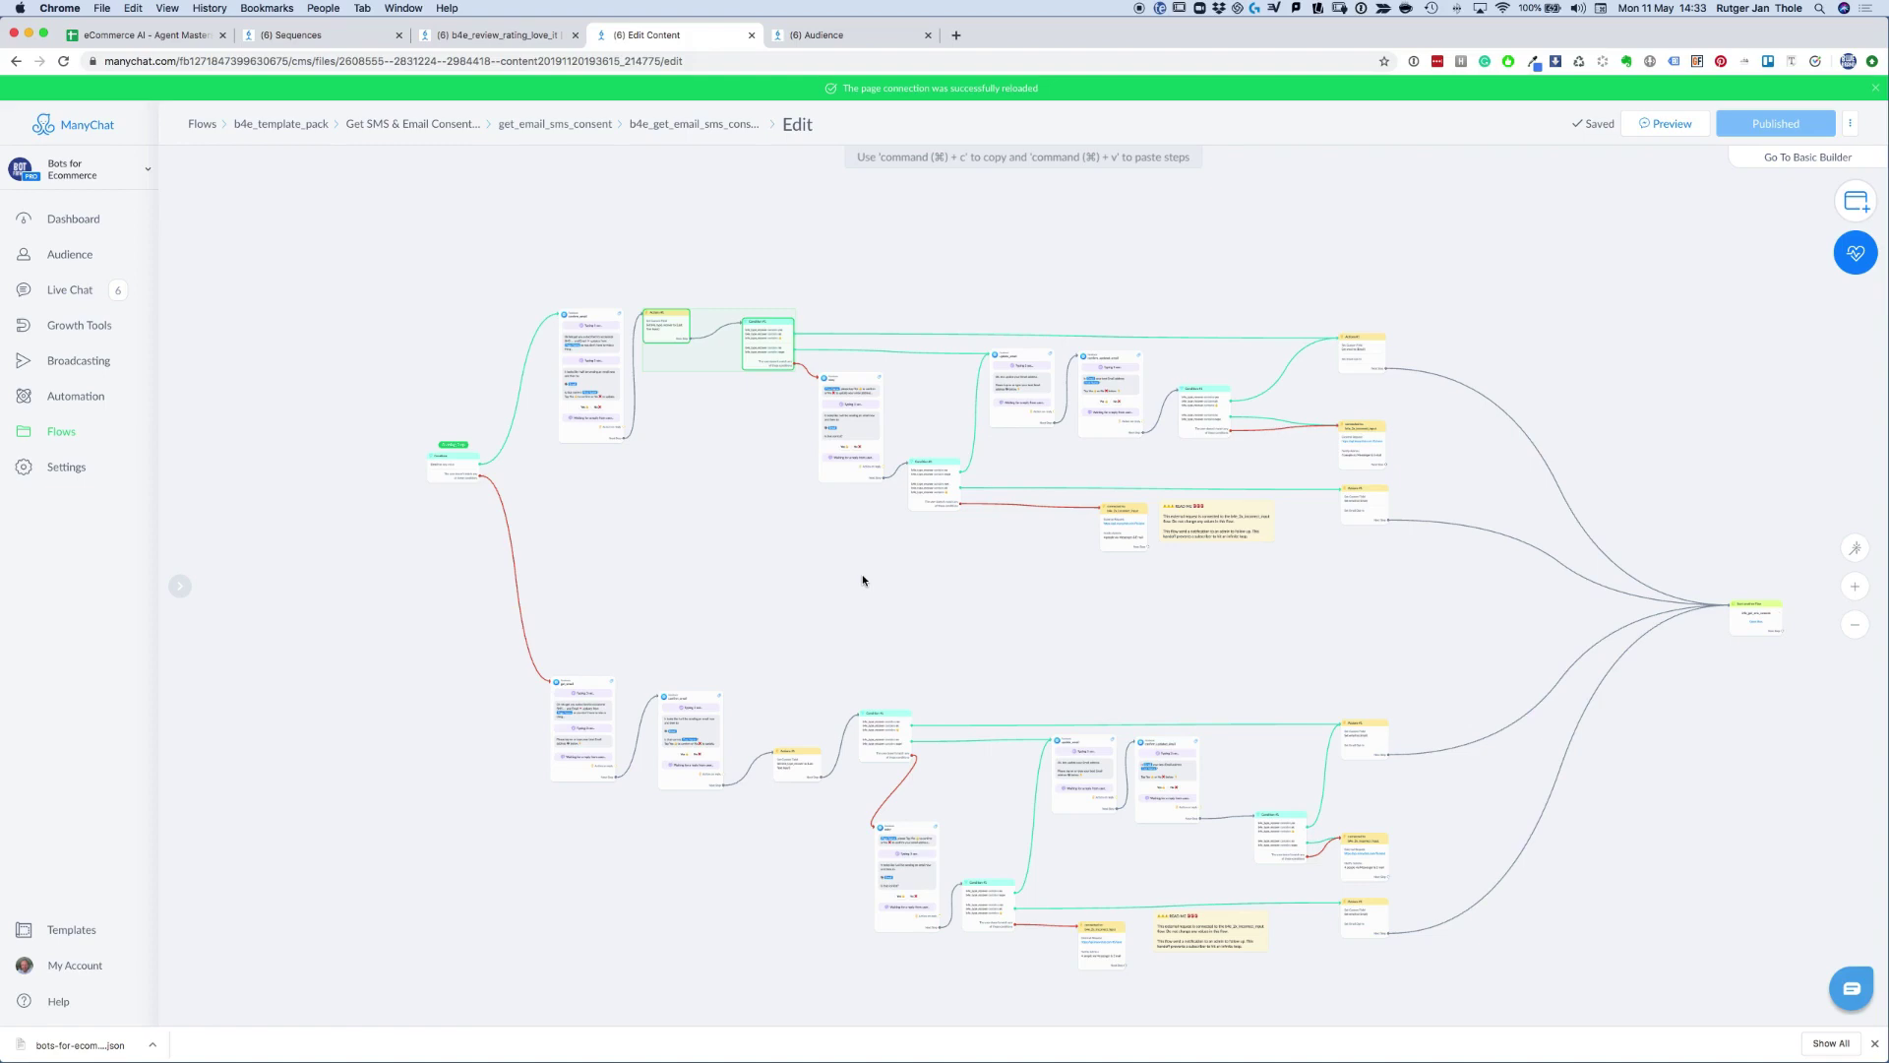
scroll(710, 524, up, 3)
scroll(758, 469, up, 3)
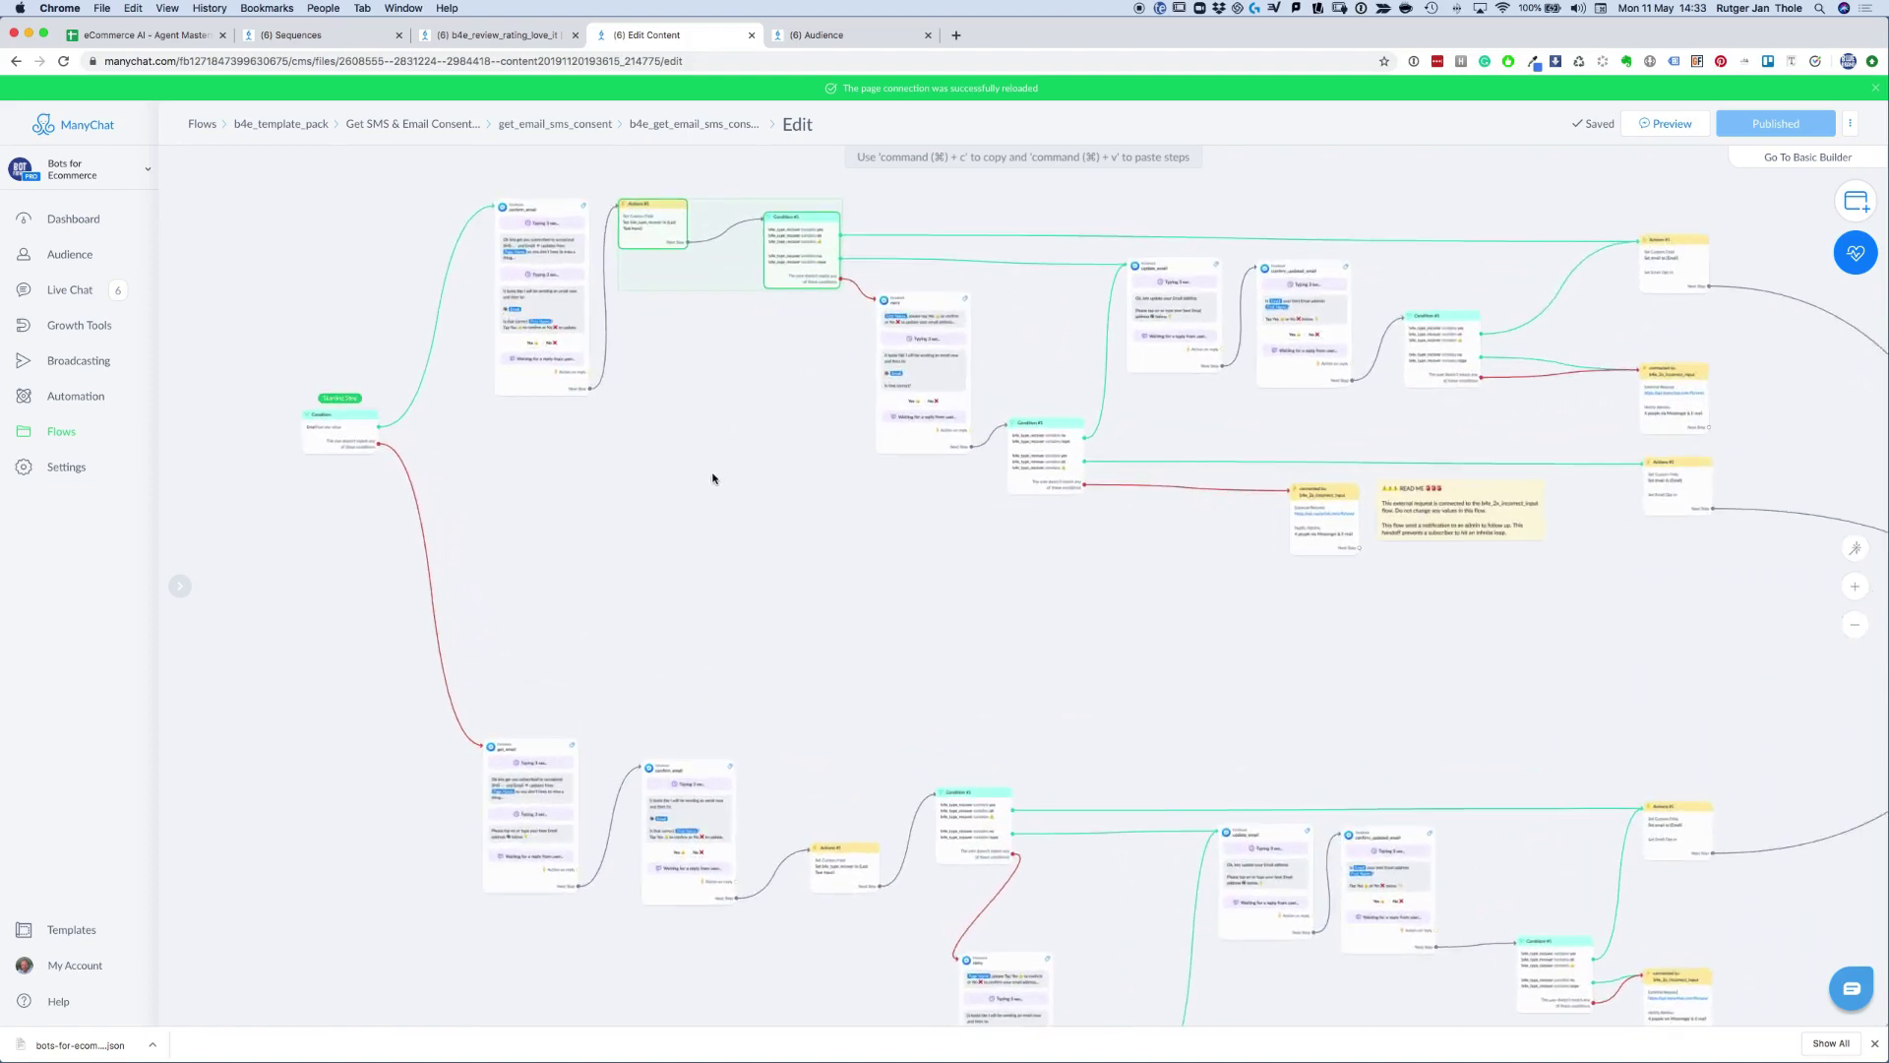
scroll(714, 532, up, 2)
scroll(728, 565, up, 2)
scroll(777, 640, up, 2)
scroll(799, 669, up, 1)
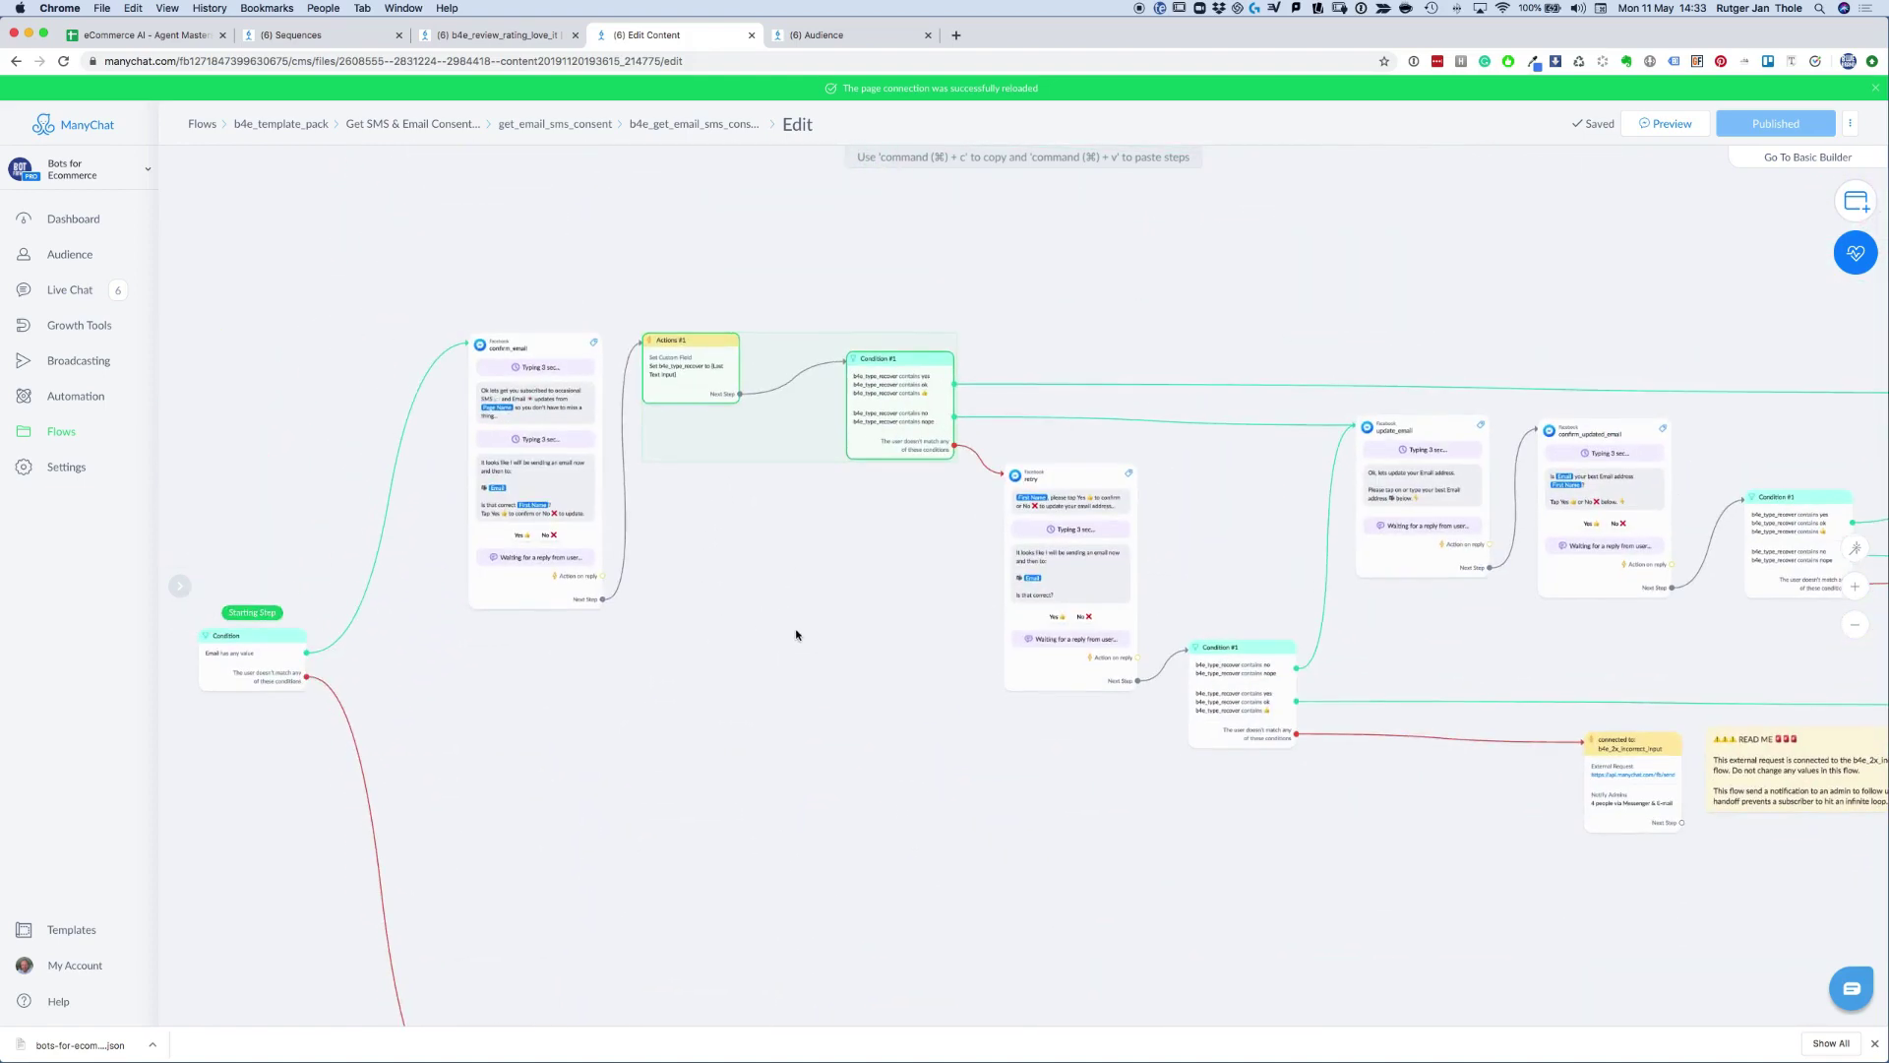